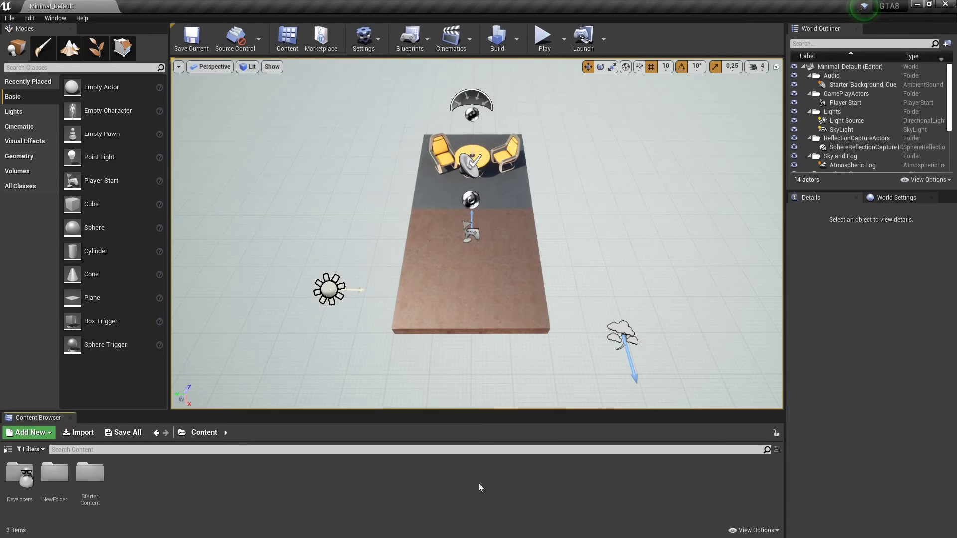
# - Enter Landscape mode and inspect the green 505×505 new-landscape preview grid
pyautogui.click(71, 57)
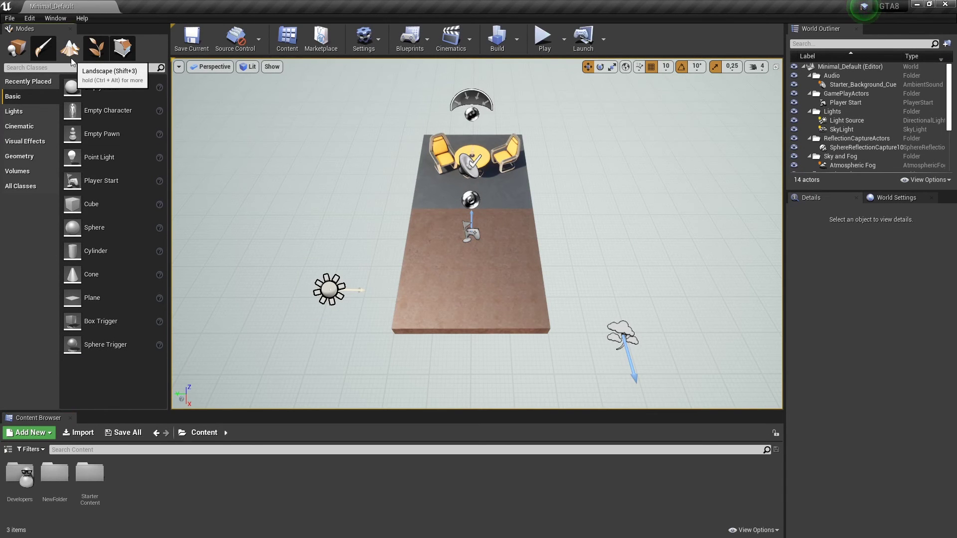
pyautogui.moveTo(306, 169); pyautogui.dragTo(306, 168, button='right')
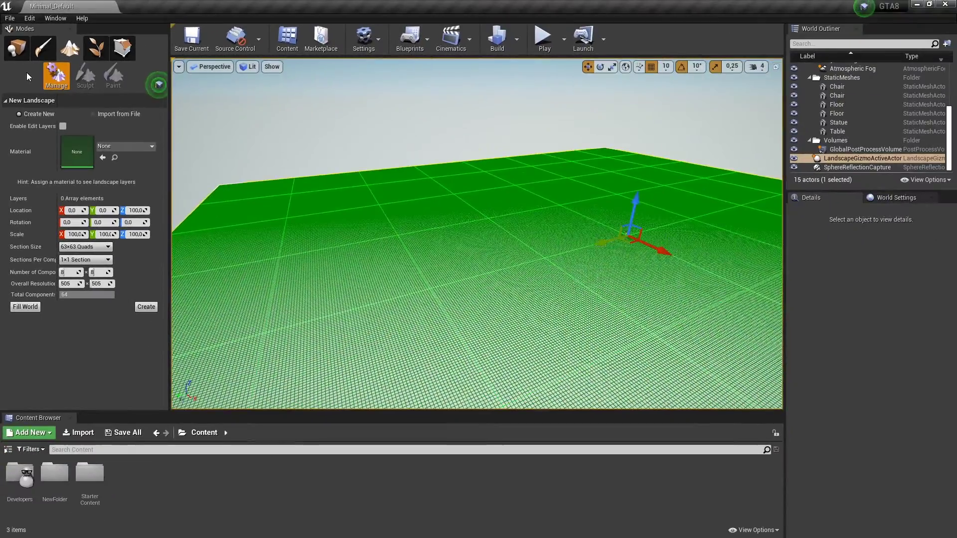
pyautogui.moveTo(461, 197); pyautogui.dragTo(461, 196, button='right')
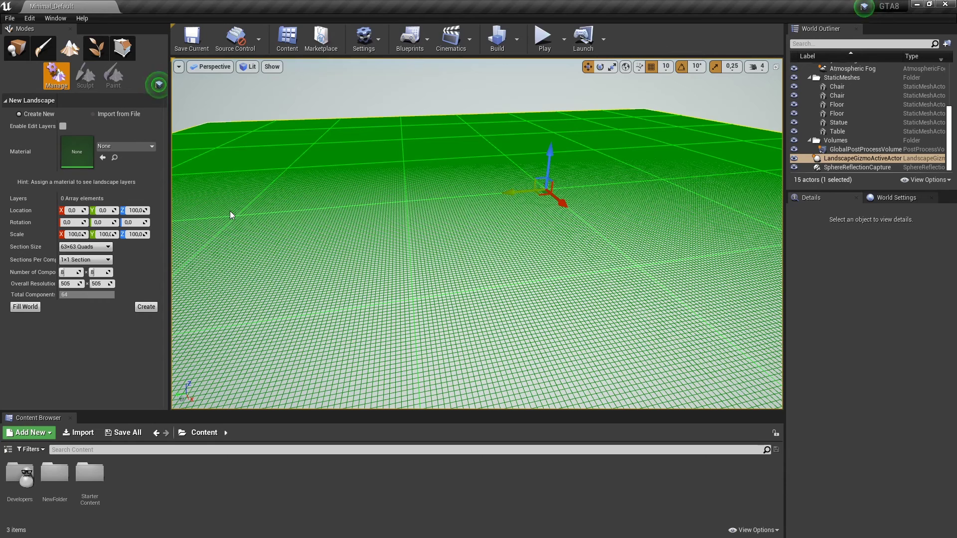
# - Set the section size to 7×7 Quads after first trying 31×31
pyautogui.click(108, 247)
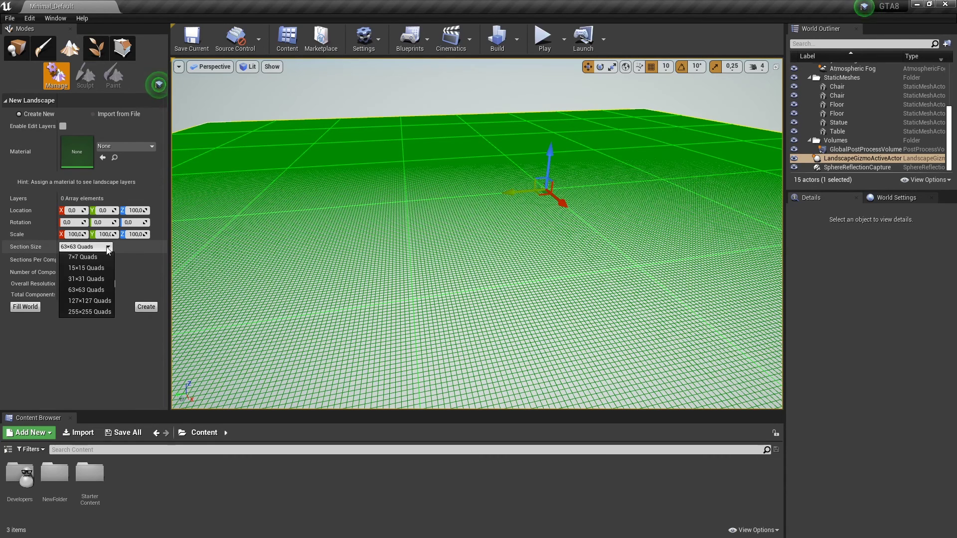
pyautogui.click(106, 277)
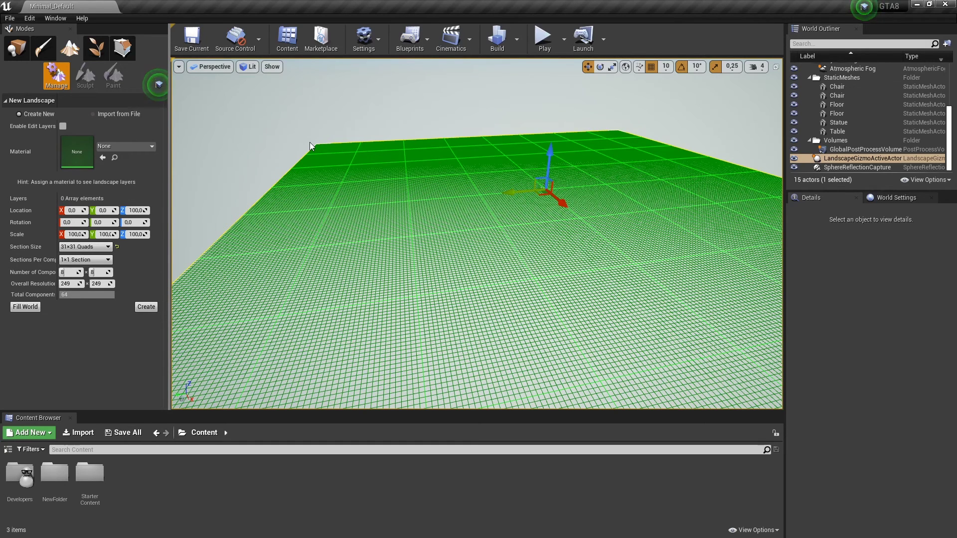
pyautogui.click(89, 247)
pyautogui.click(95, 259)
pyautogui.press('f')
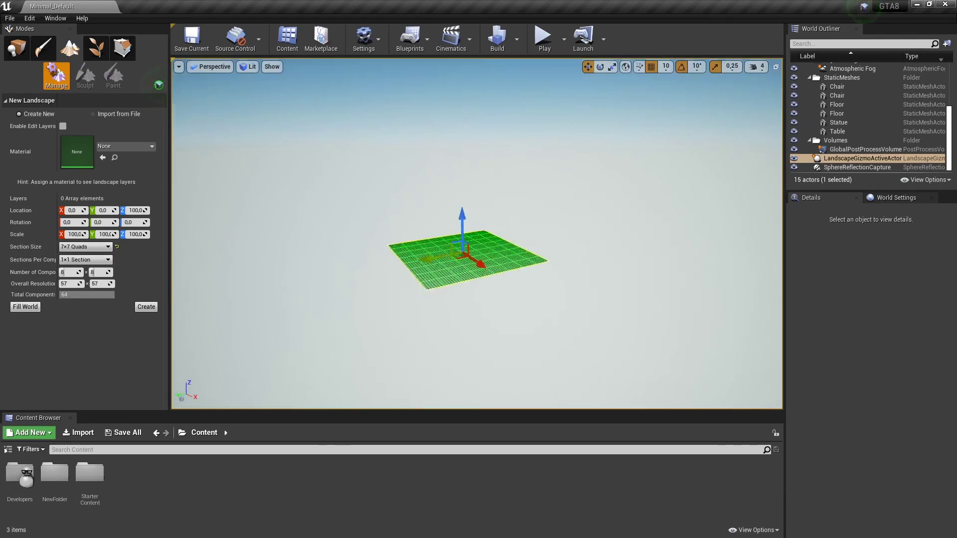
pyautogui.scroll(5, 398, 255)
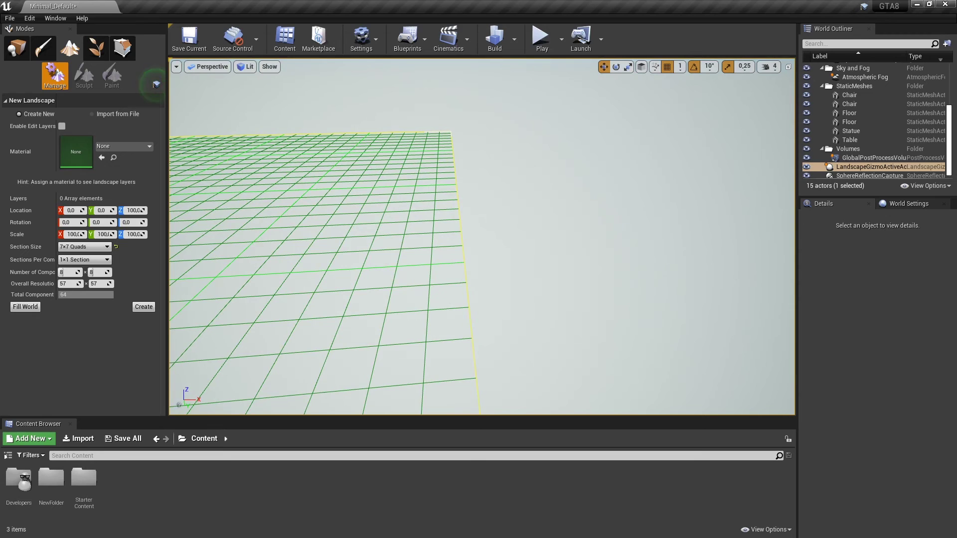
pyautogui.write('9')
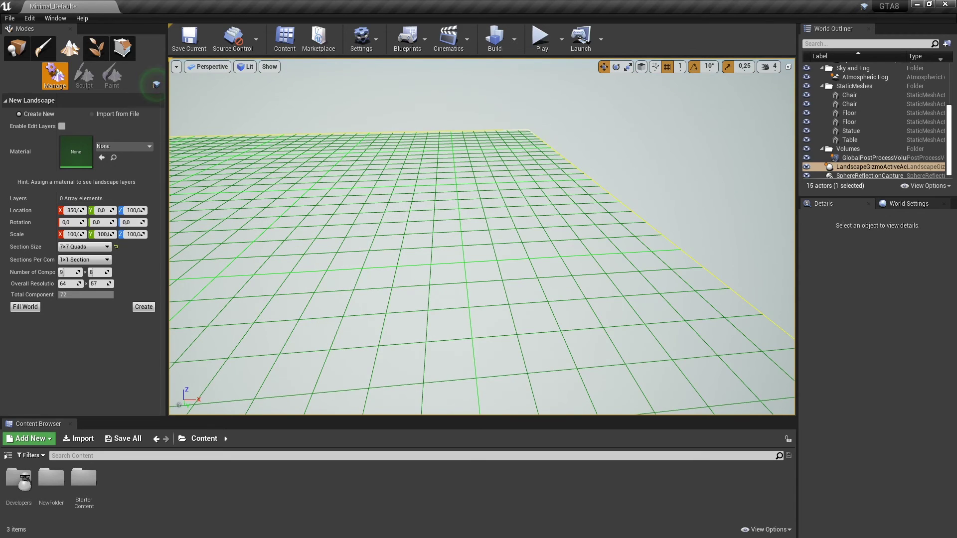
pyautogui.write('10')
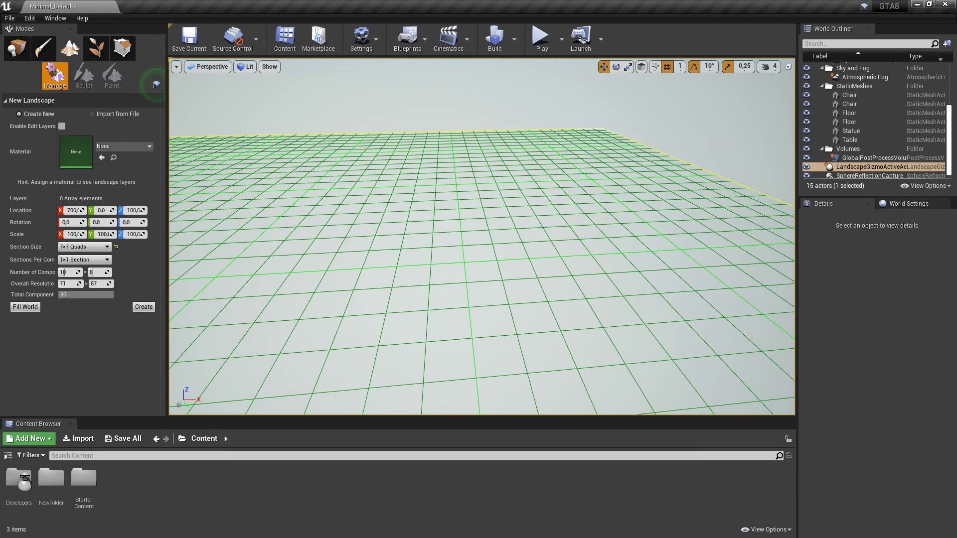
pyautogui.scroll(-5, 290, 197)
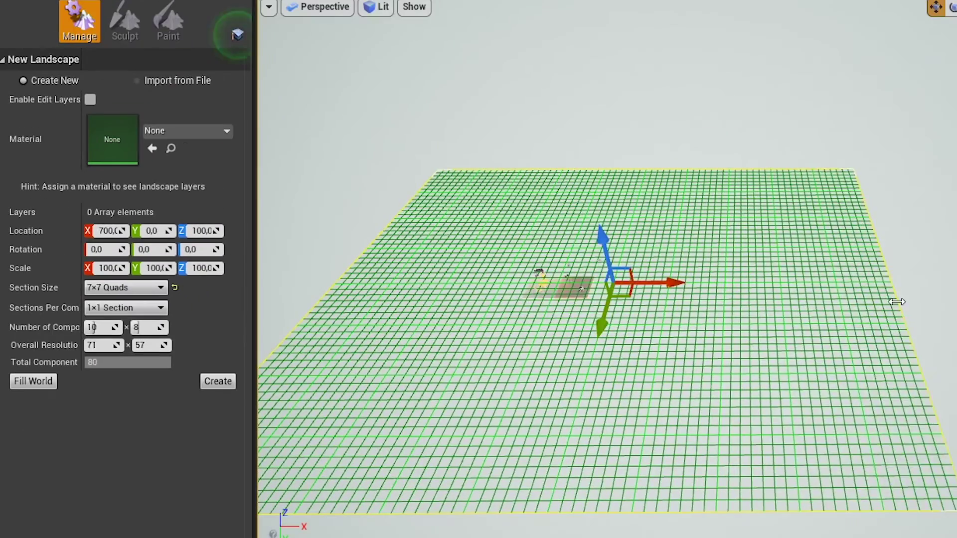
# - Try X component counts of 7 and 6, then return it to 8
pyautogui.moveTo(218, 430); pyautogui.dragTo(189, 429)
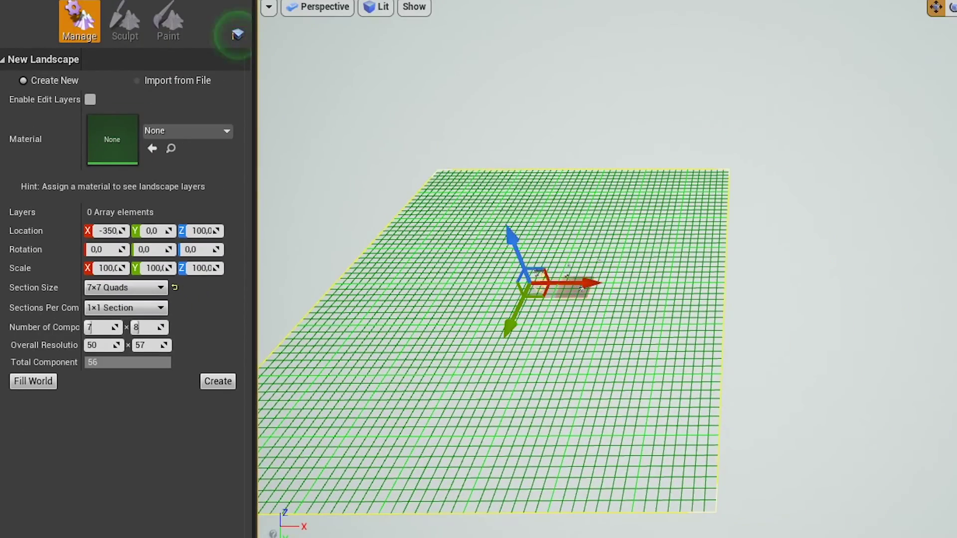
pyautogui.moveTo(235, 35); pyautogui.dragTo(239, 35)
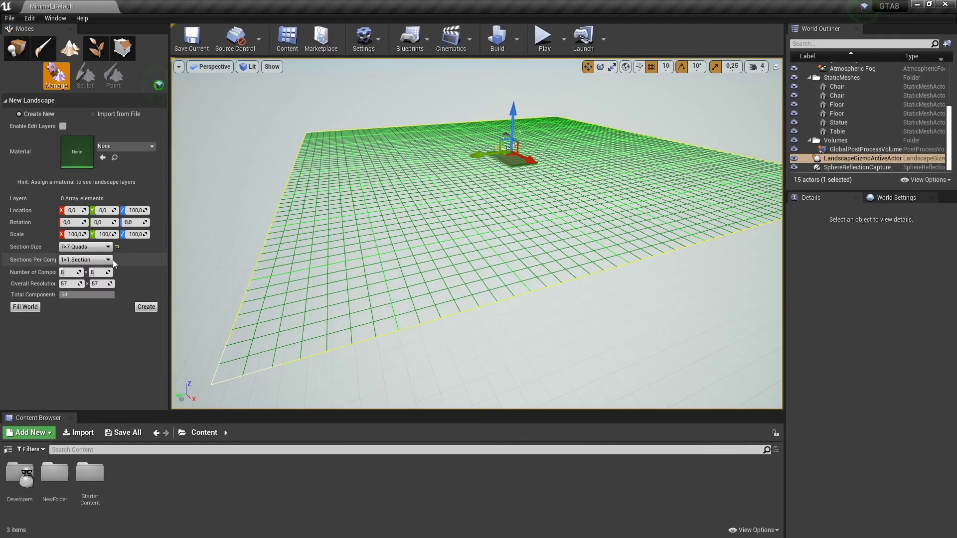
pyautogui.moveTo(91, 272); pyautogui.dragTo(100, 272)
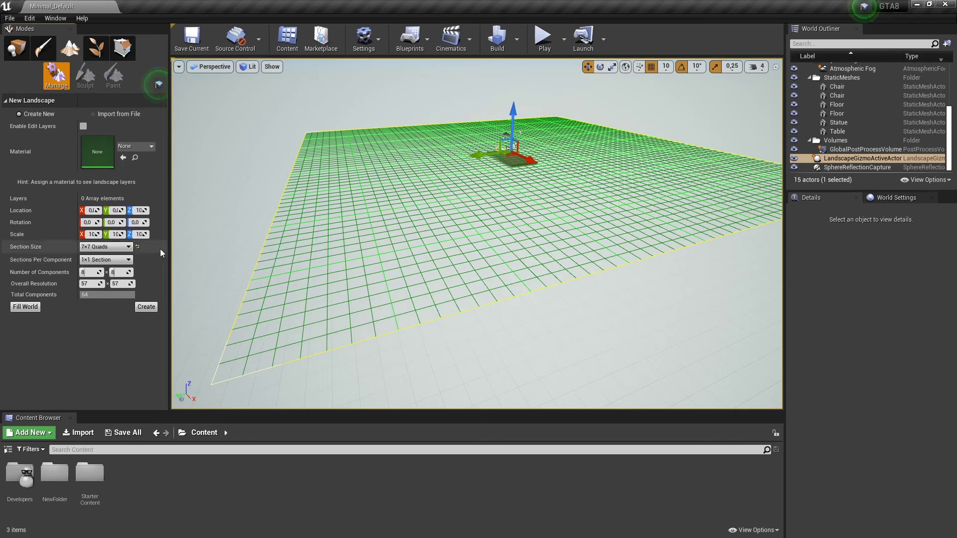
pyautogui.moveTo(169, 252); pyautogui.dragTo(190, 252)
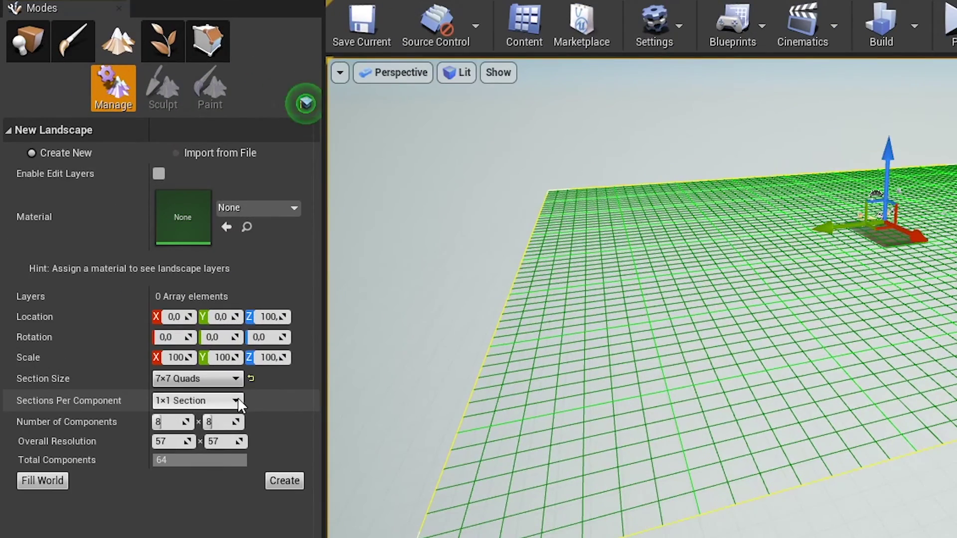
# - Try 2×2 sections per component, then return to 1×1
pyautogui.click(236, 401)
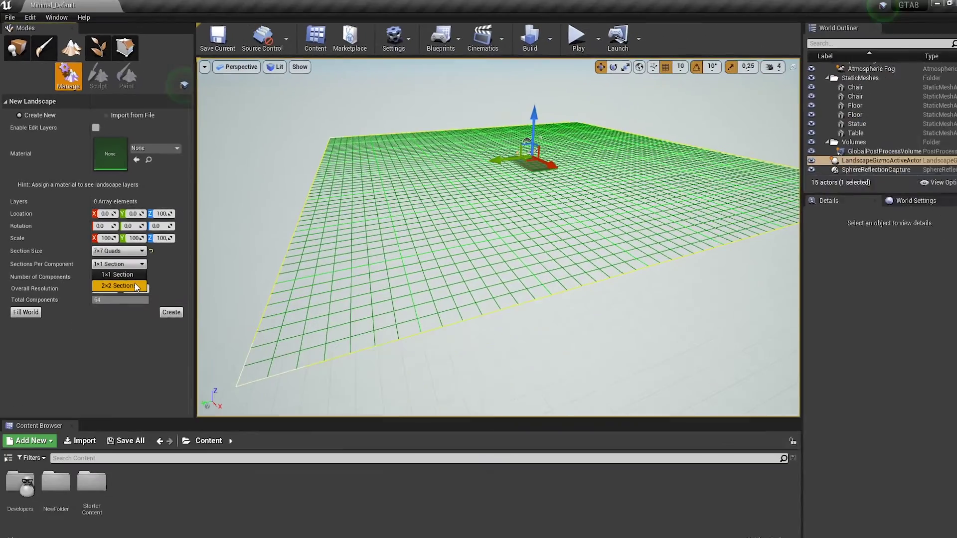
pyautogui.click(116, 280)
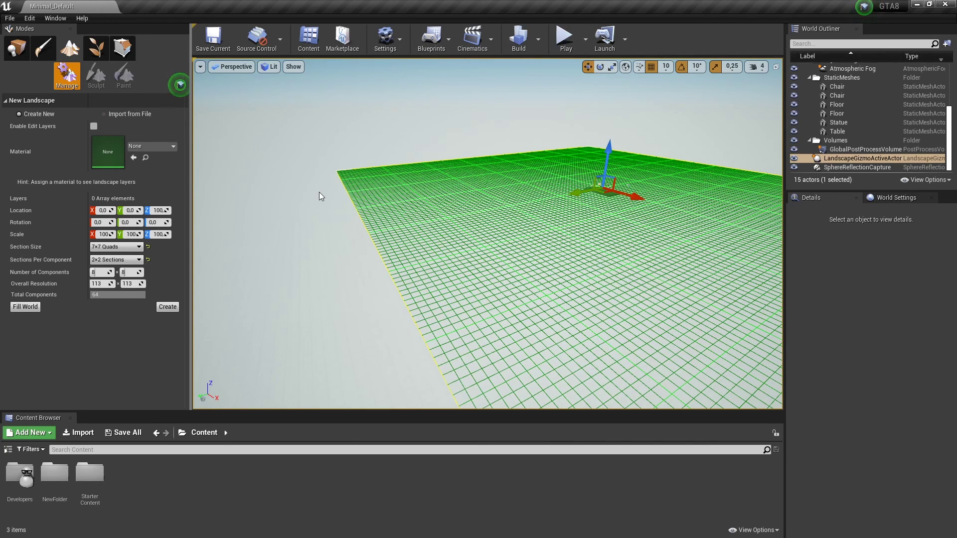
pyautogui.scroll(3, 319, 192)
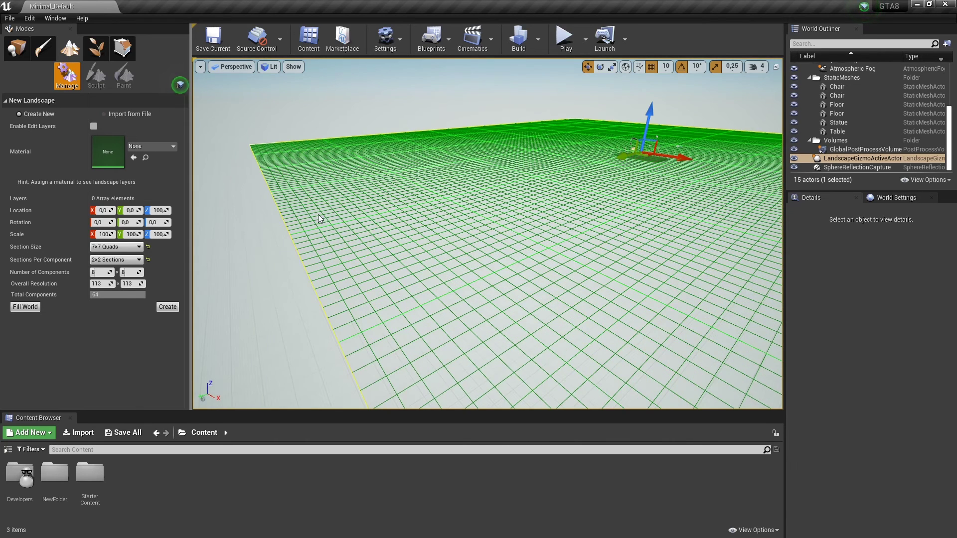
pyautogui.click(136, 260)
pyautogui.click(116, 269)
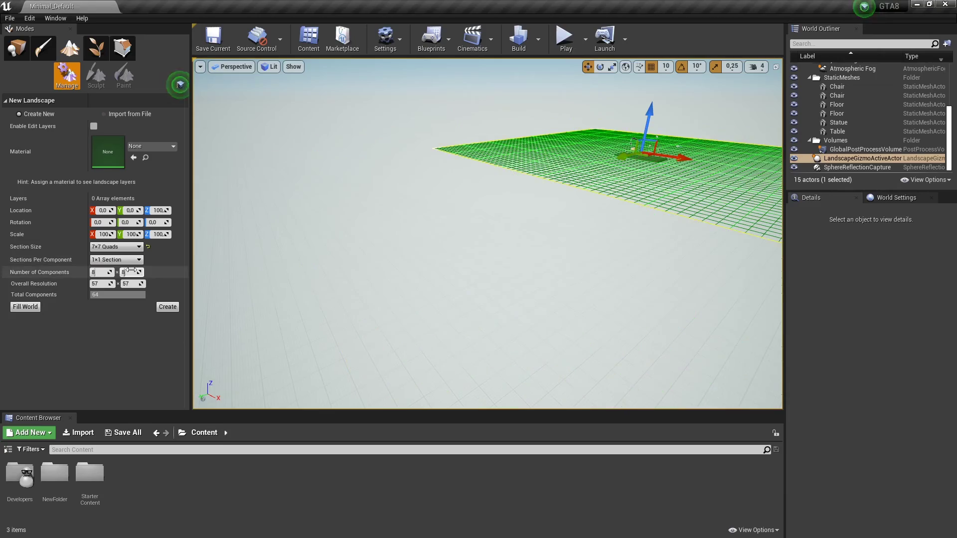
pyautogui.press('f')
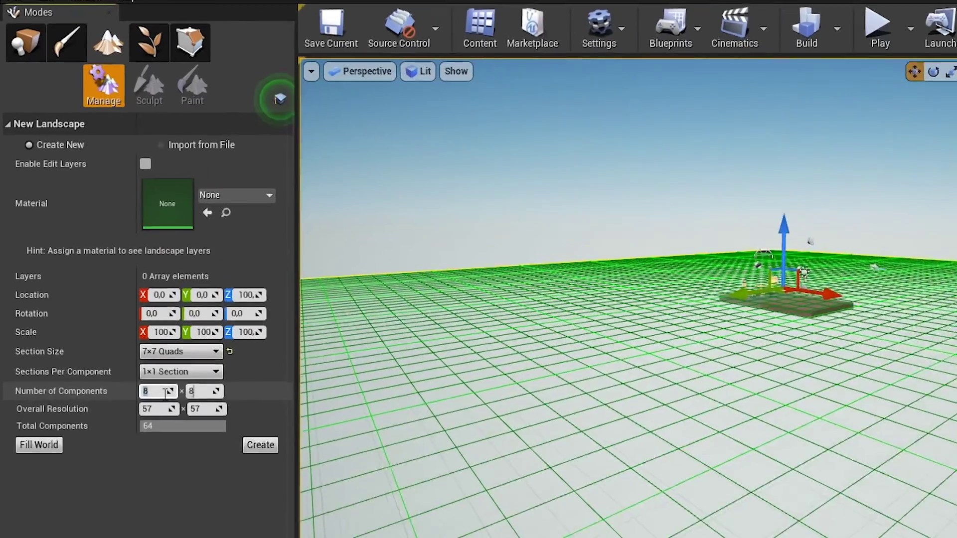
# - Enter 3 and then 5 as the number of components
pyautogui.click(107, 272)
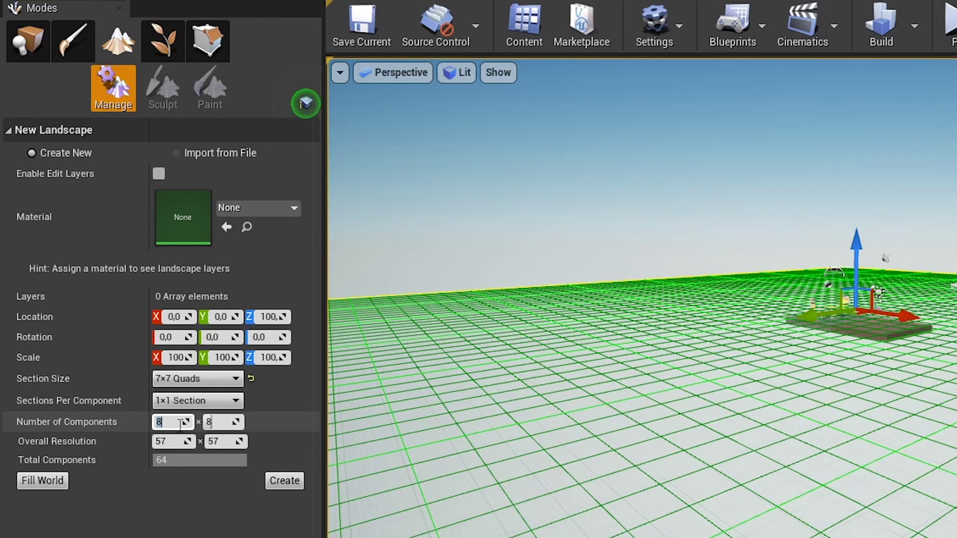
pyautogui.write('3')
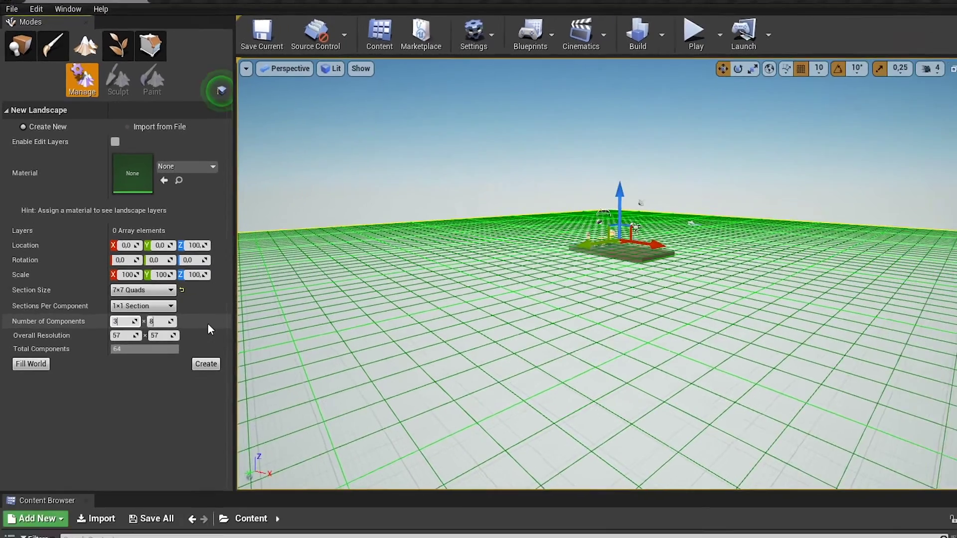
pyautogui.click(130, 273)
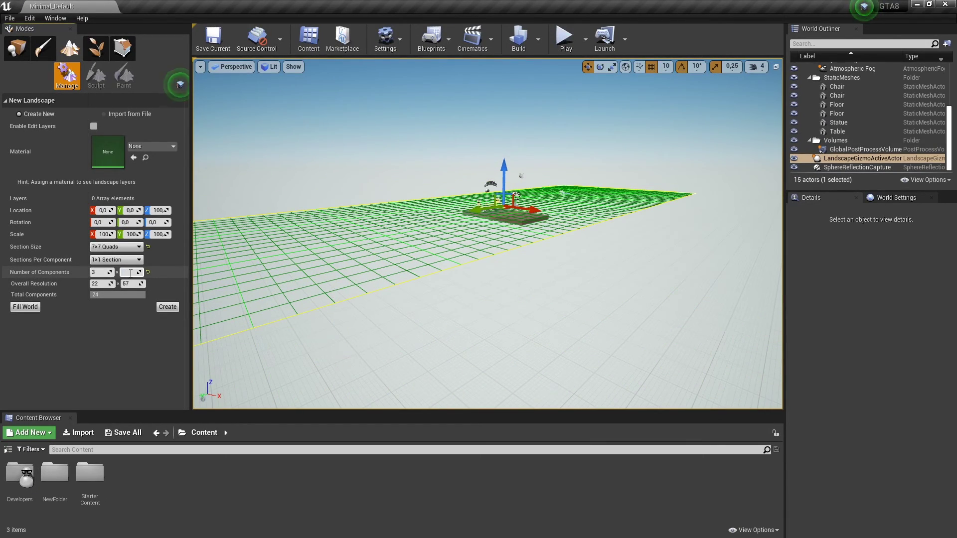
pyautogui.write('5')
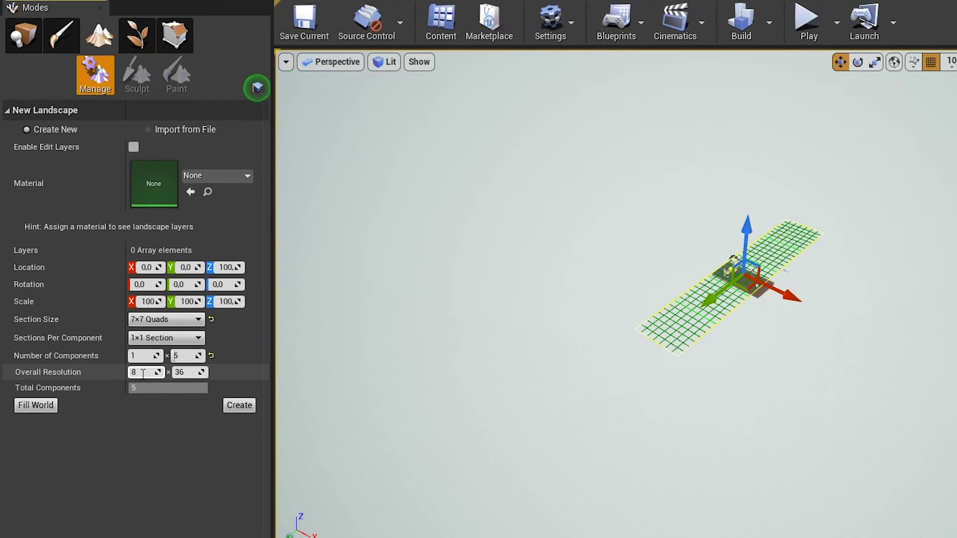
# - Enter an X overall resolution of 15, then 22, giving 3×5 components
pyautogui.press('BackSpace')
pyautogui.write('5')
pyautogui.press('Return')
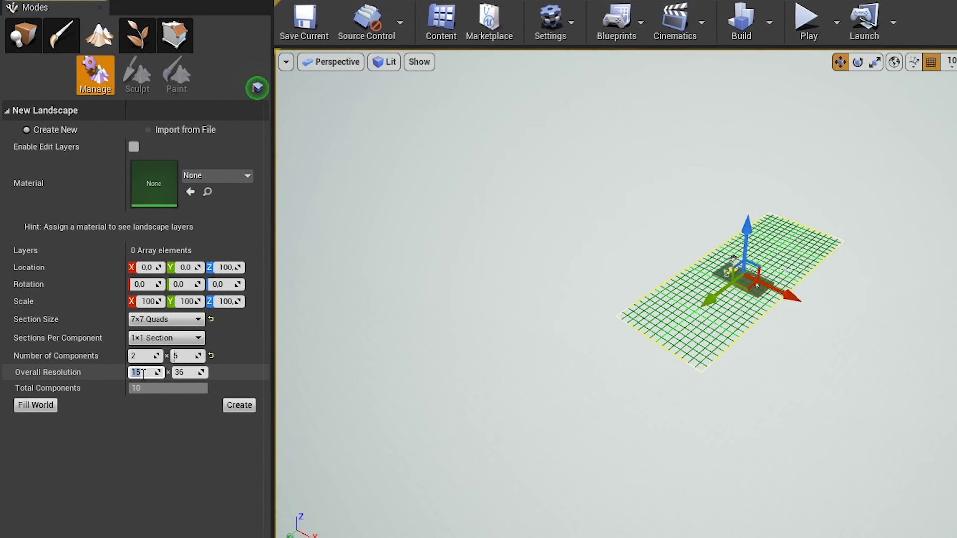
pyautogui.write('22')
pyautogui.press('Return')
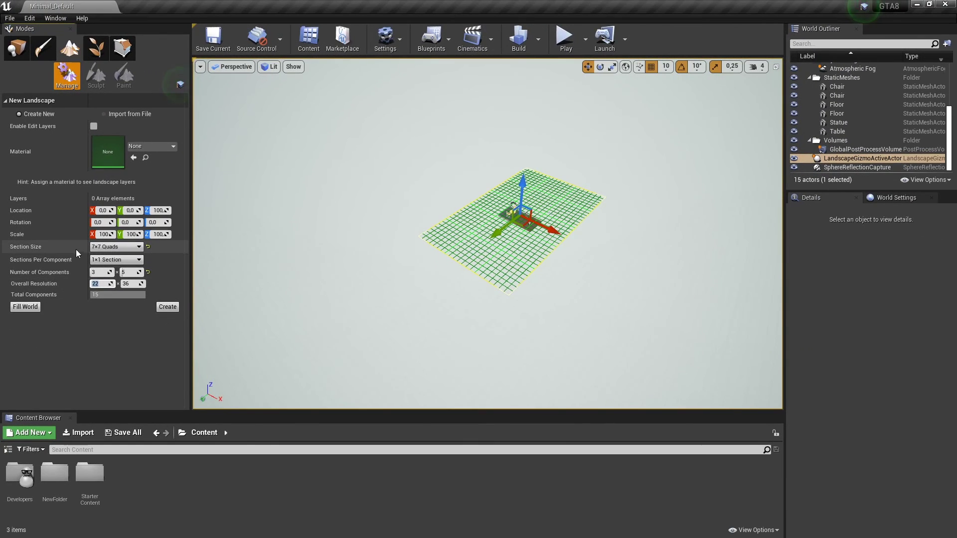
# - Choose 31×31 quad sections and fill the whole world with landscape components
pyautogui.click(123, 249)
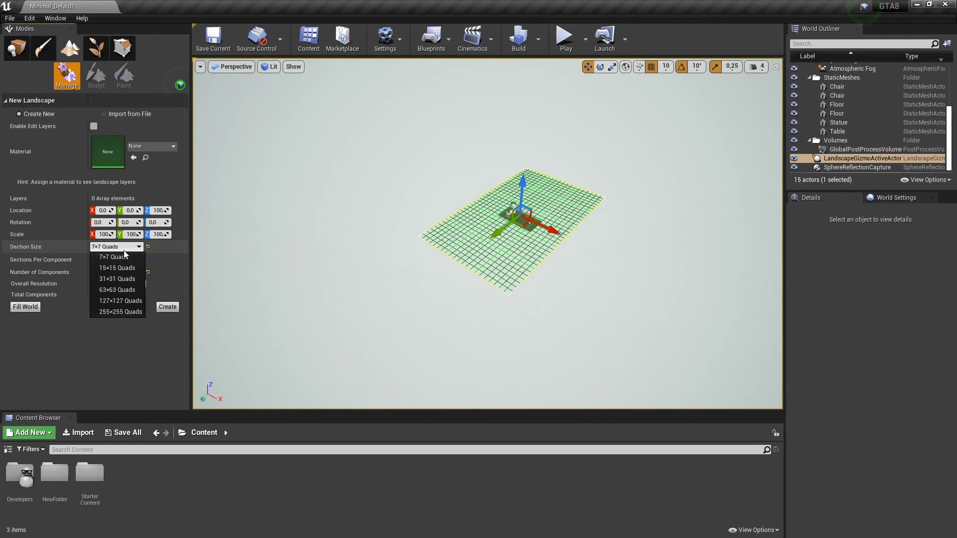
pyautogui.click(119, 279)
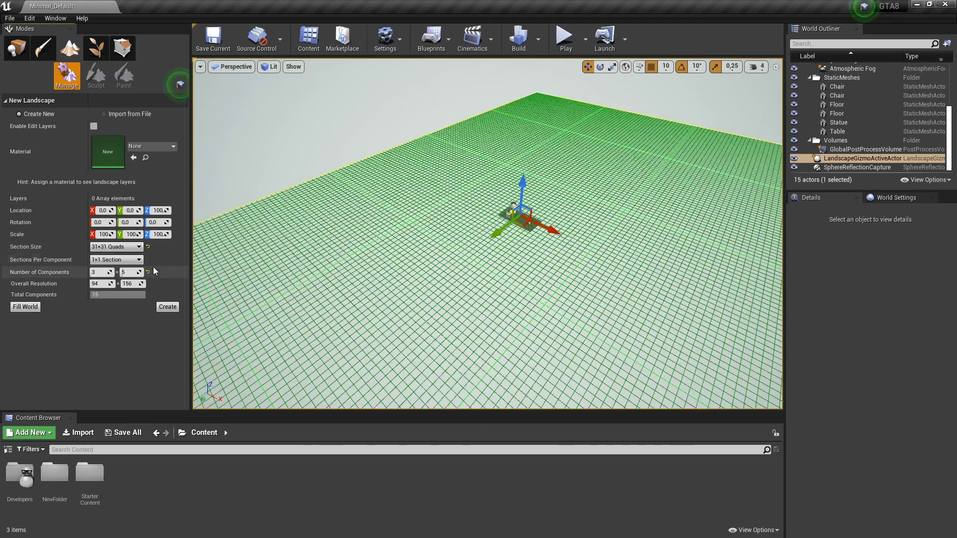
pyautogui.moveTo(379, 259); pyautogui.dragTo(399, 239, button='right')
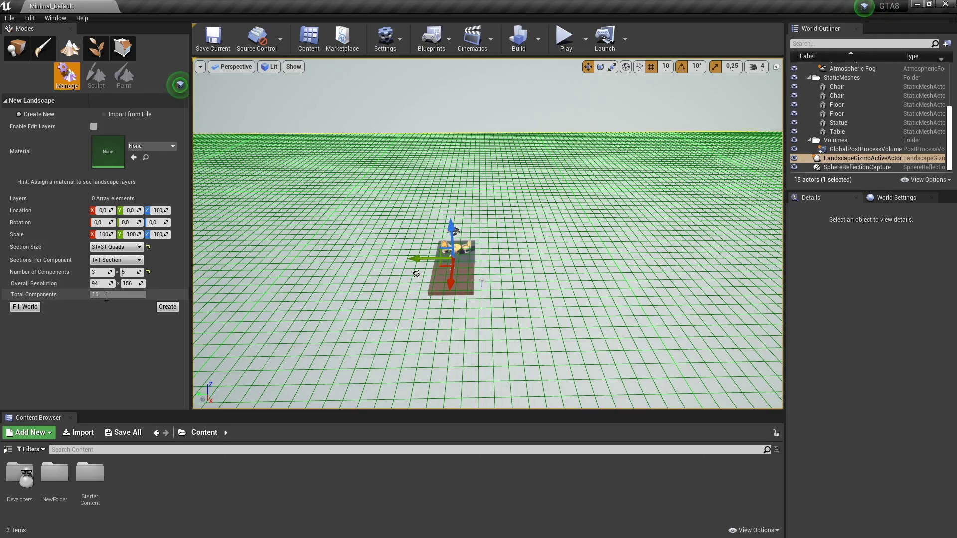
pyautogui.click(25, 307)
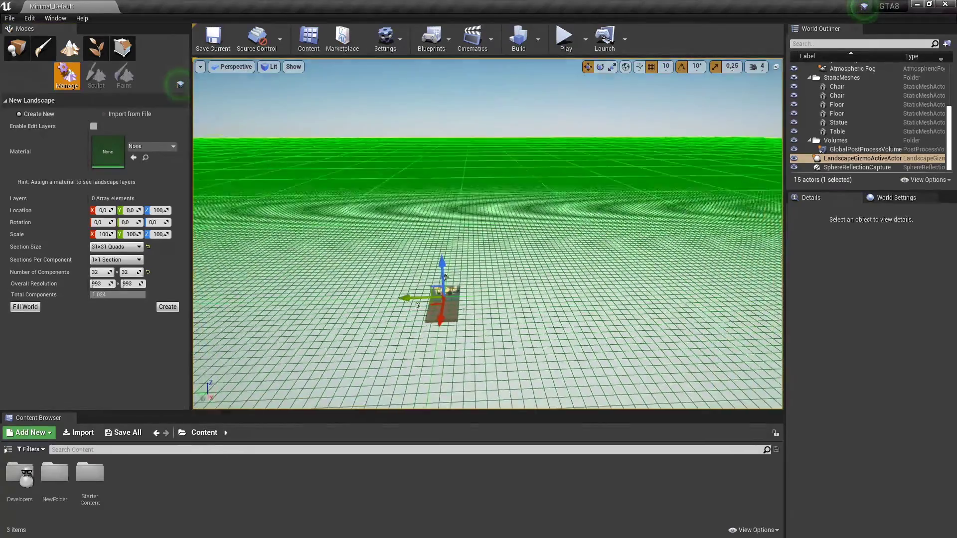
pyautogui.moveTo(417, 304)
pyautogui.mouseDown(button='right')
pyautogui.moveTo(418, 318)
pyautogui.moveTo(419, 171)
pyautogui.mouseUp(button='right')
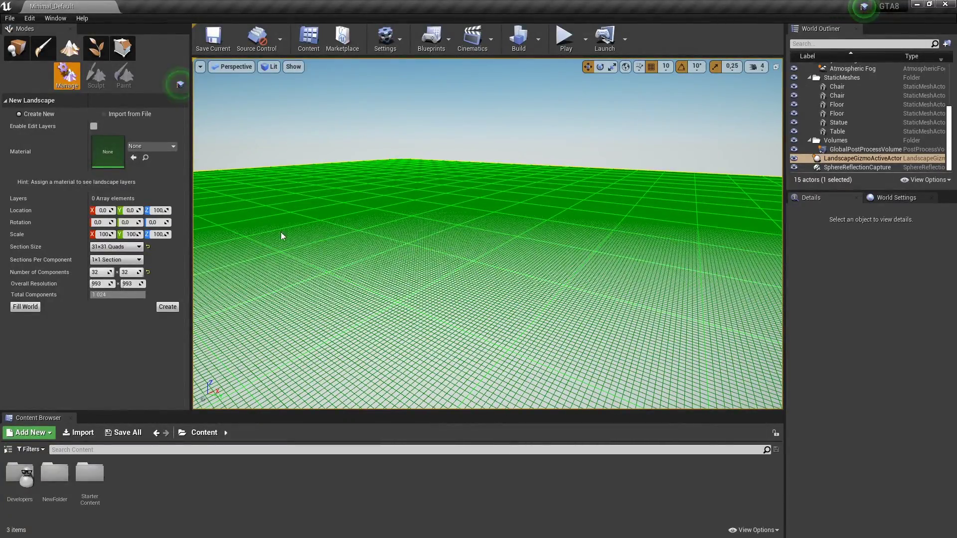
# - Try 255×255 quad sections and camera speed 7, then return to 31×31 quads
pyautogui.click(140, 247)
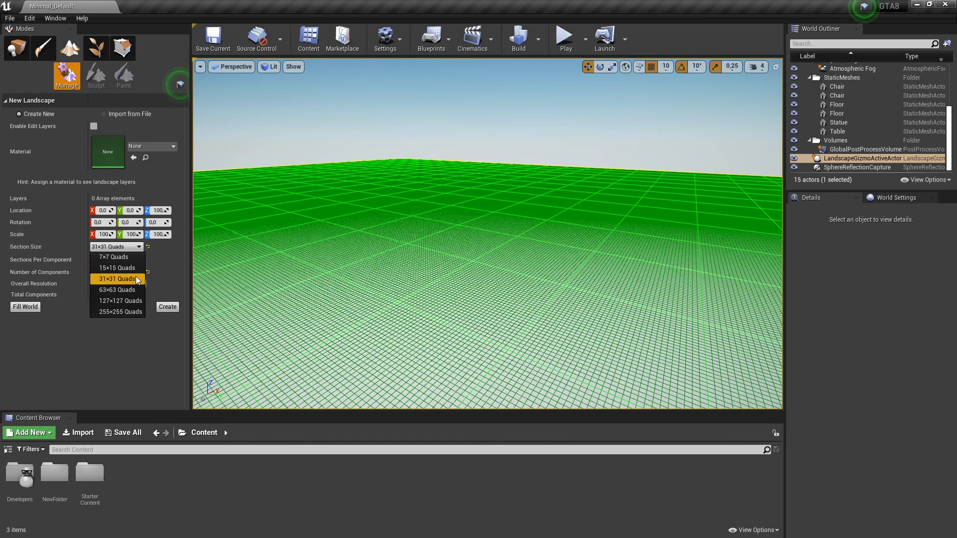
pyautogui.click(125, 312)
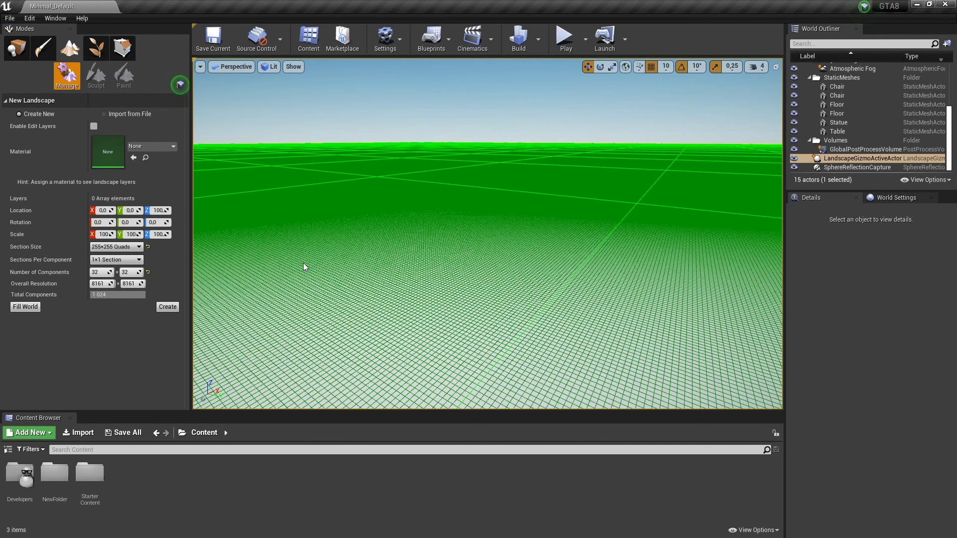
pyautogui.press('f')
pyautogui.click(757, 66)
pyautogui.scroll(-3, 489, 235)
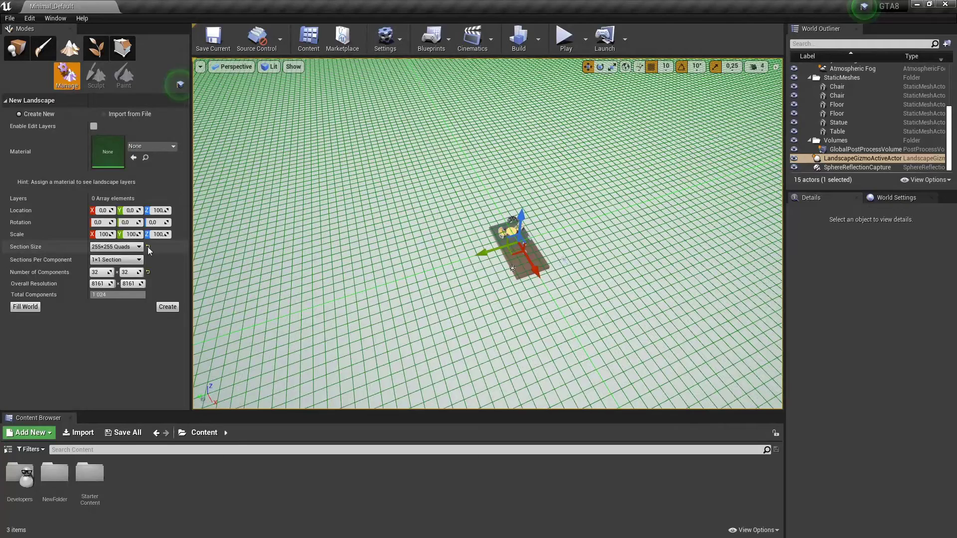
pyautogui.click(142, 246)
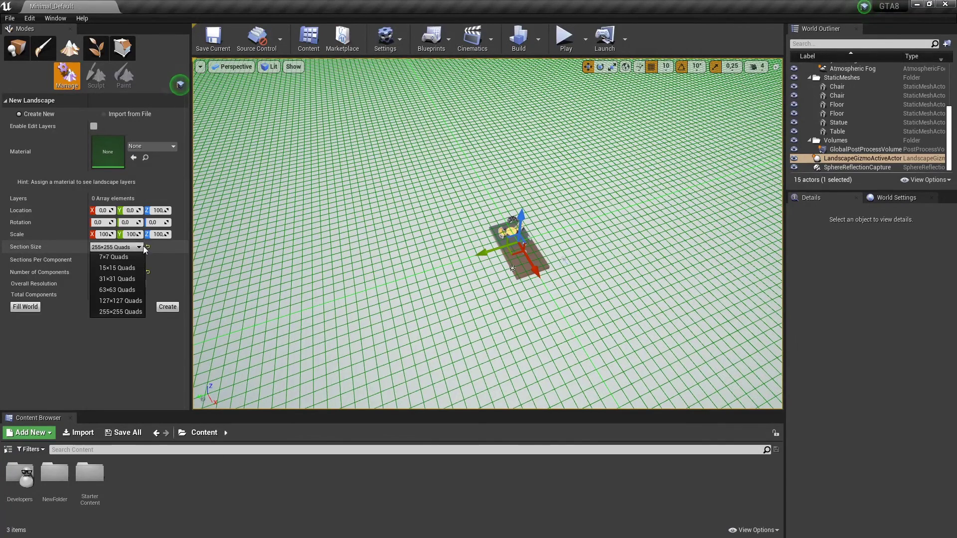
pyautogui.click(135, 278)
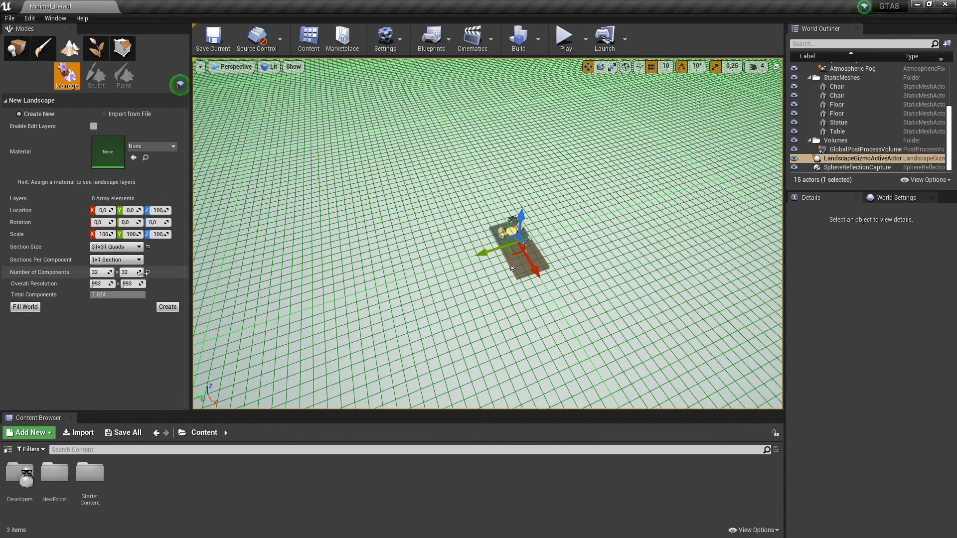
pyautogui.click(126, 274)
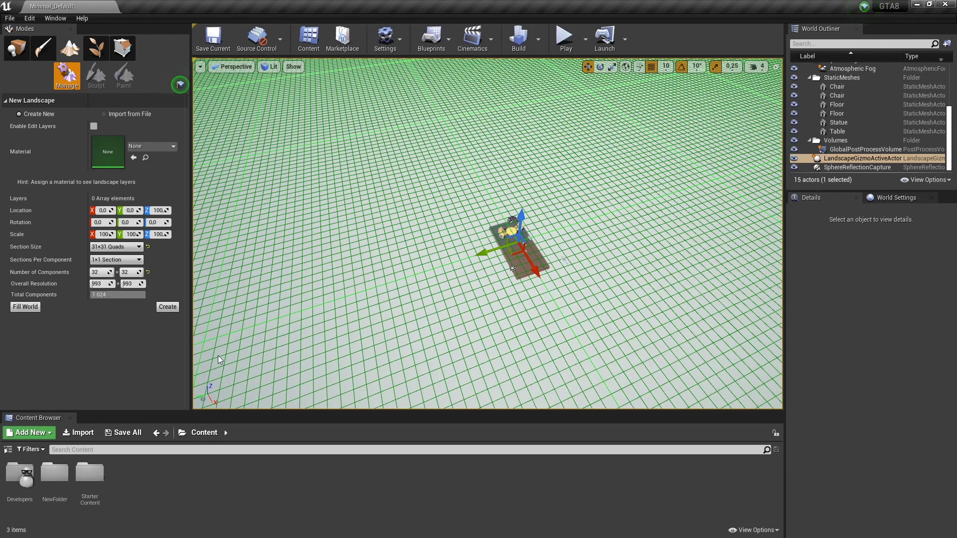
# - Open the Material picker and close it, leaving the material as None
pyautogui.click(172, 149)
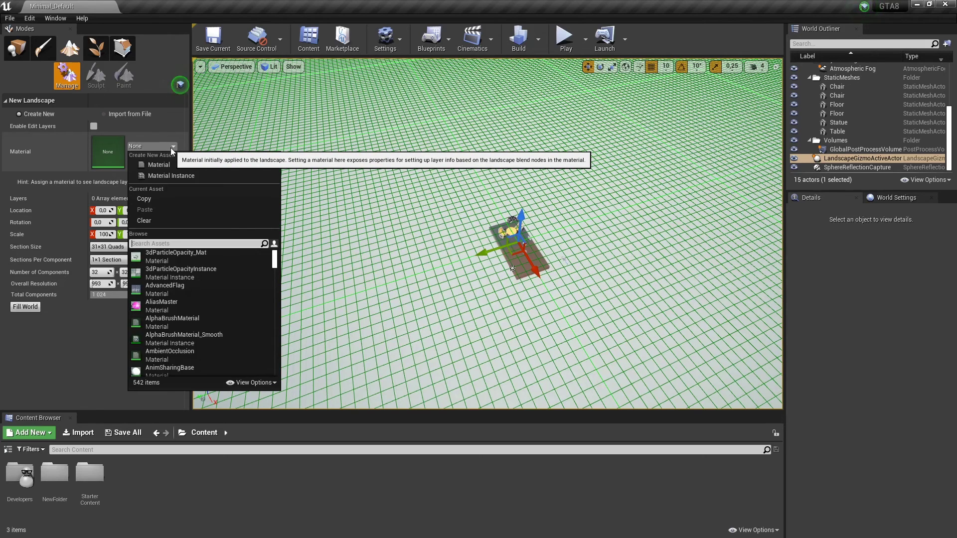
pyautogui.click(172, 149)
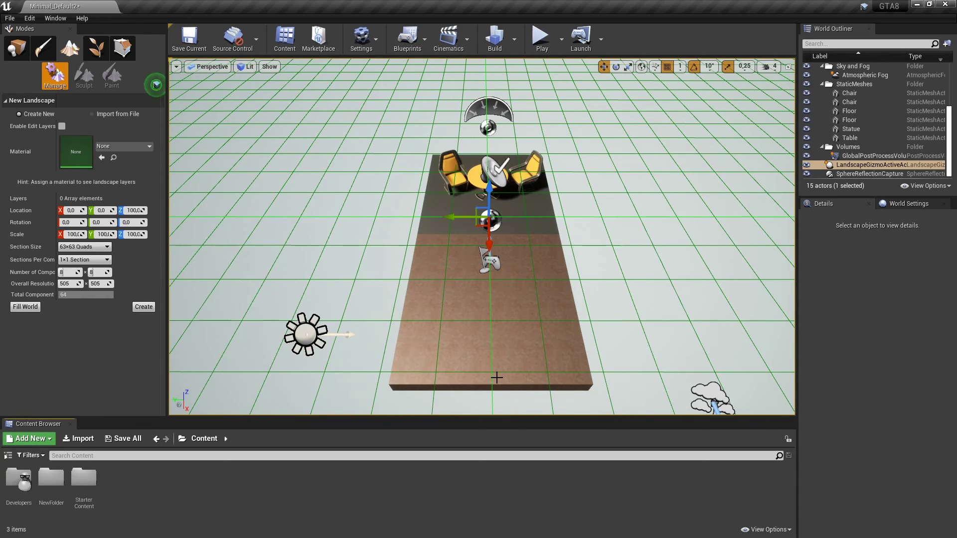
# - Enter a landscape scale of 1 on X, Y and Z and view the preview
pyautogui.click(72, 234)
pyautogui.write('1')
pyautogui.press('Tab')
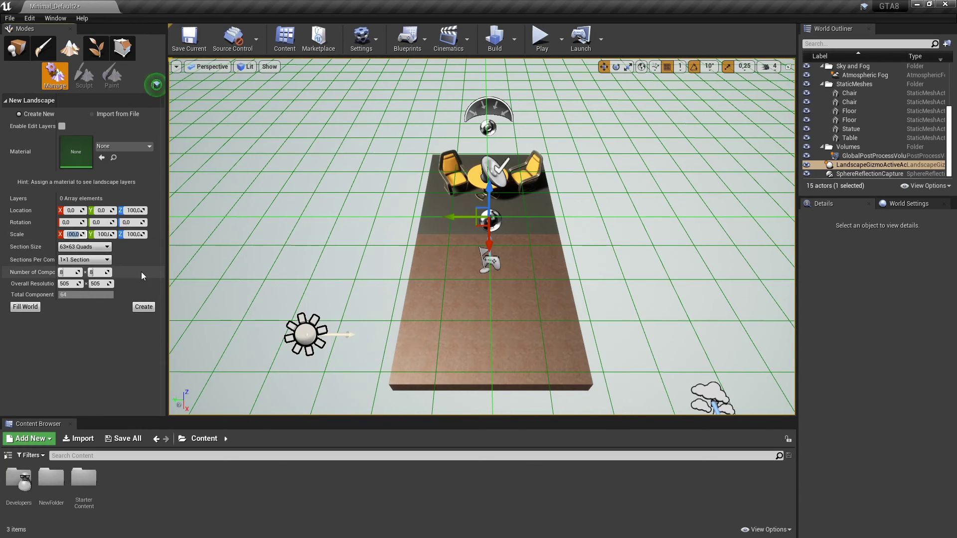
pyautogui.write('1')
pyautogui.press('Return')
pyautogui.press('Tab')
pyautogui.write('1')
pyautogui.press('Return')
pyautogui.moveTo(449, 224); pyautogui.dragTo(438, 299, button='right')
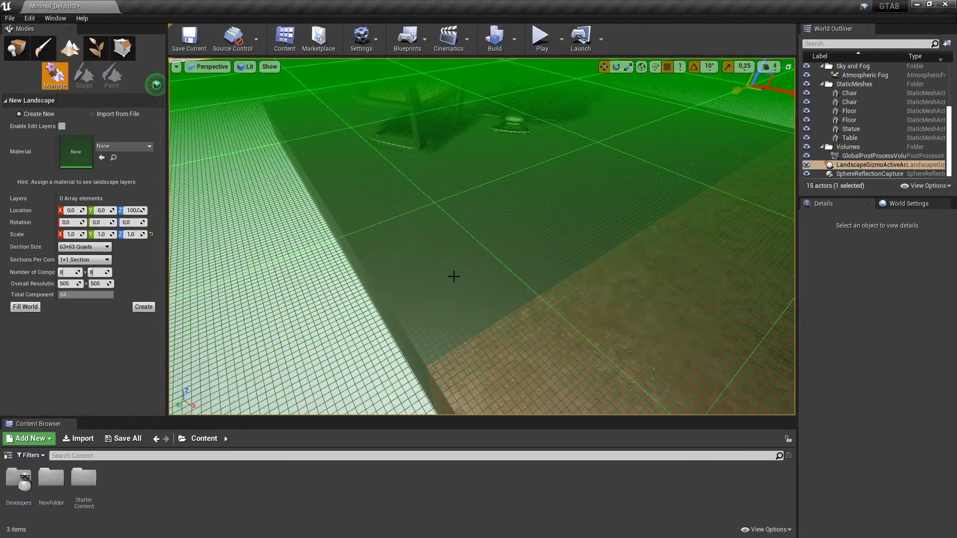
pyautogui.press('F11')
pyautogui.moveTo(413, 248)
pyautogui.mouseDown(button='right')
pyautogui.moveTo(413, 264)
pyautogui.moveTo(412, 234)
pyautogui.mouseUp(button='right')
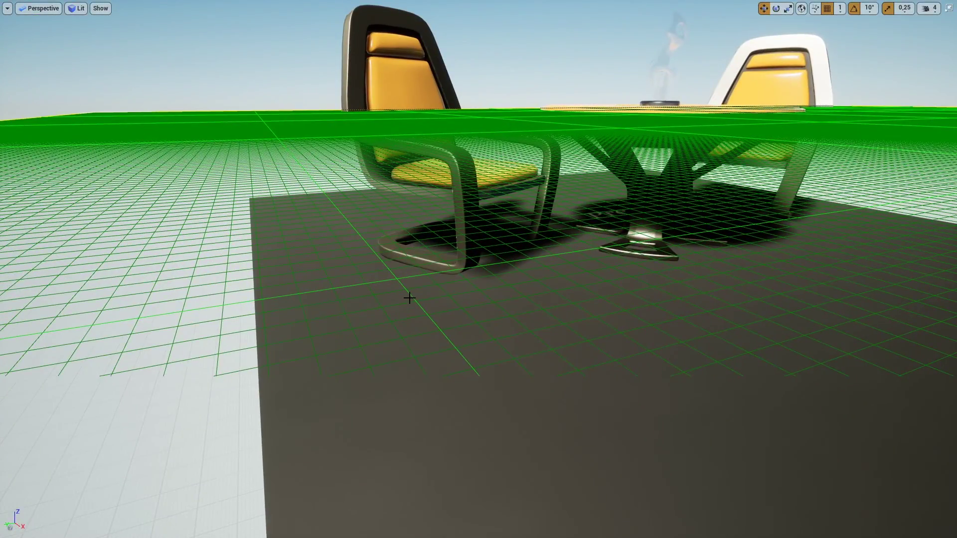
pyautogui.press('F11')
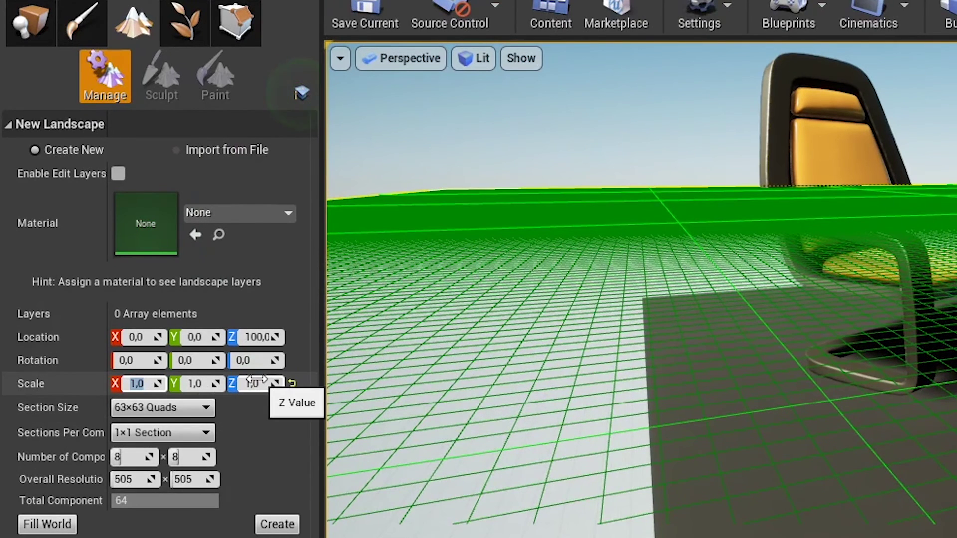
# - Try an X and Y scale of 0.1, then reset the scale to 100
pyautogui.write('0.1')
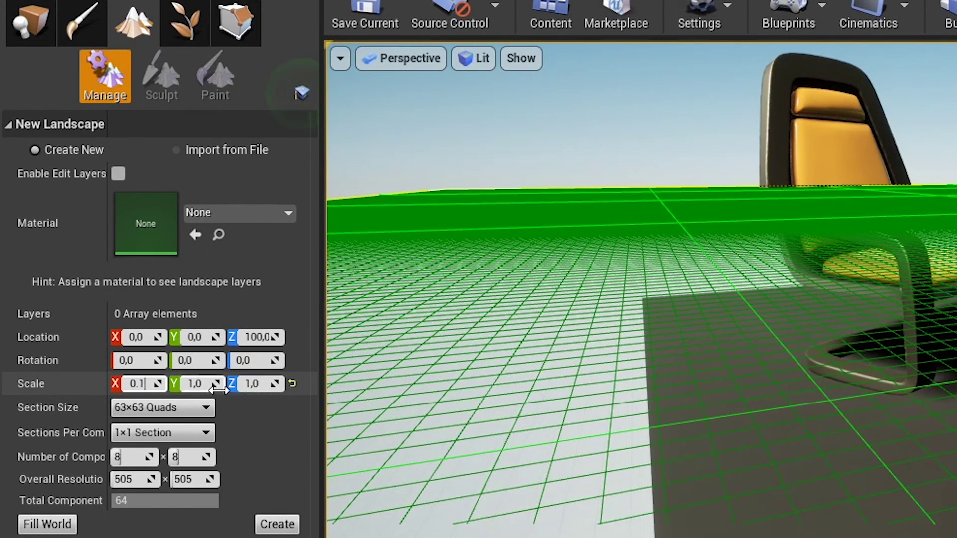
pyautogui.press('Tab')
pyautogui.write('0.1')
pyautogui.press('Tab')
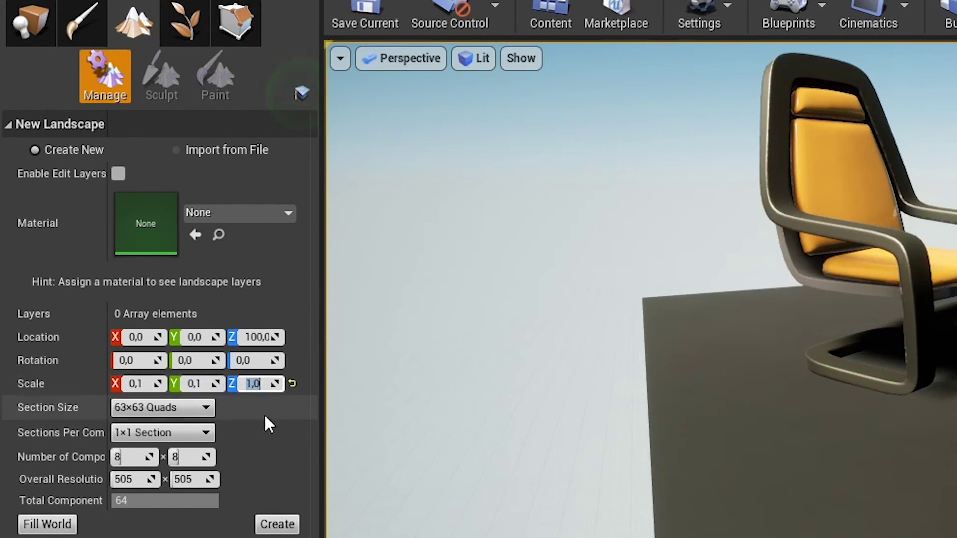
pyautogui.press('Return')
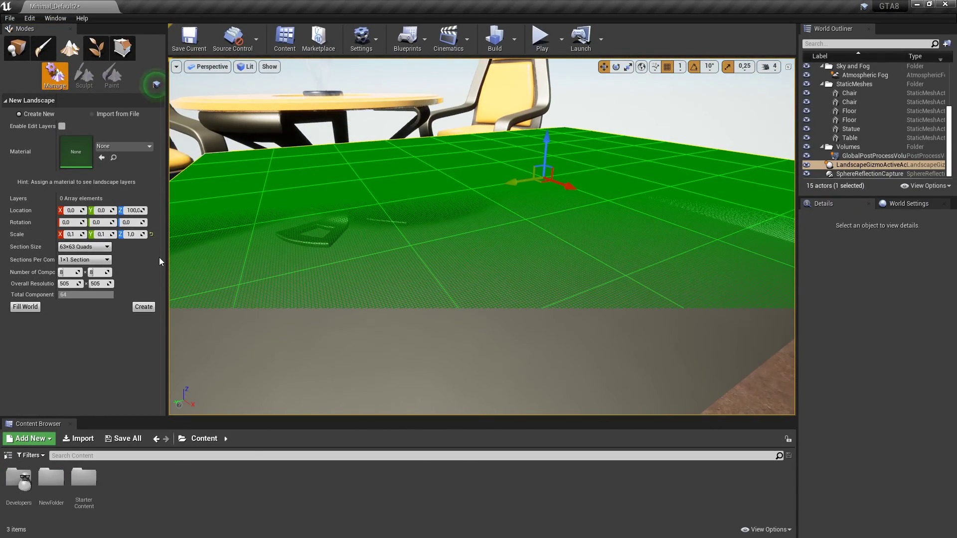
pyautogui.moveTo(299, 261); pyautogui.dragTo(299, 259, button='middle')
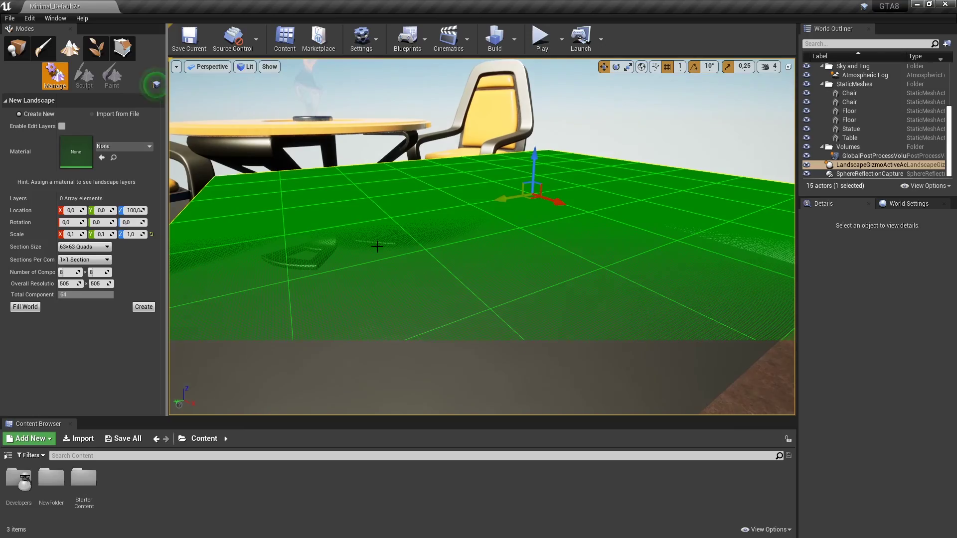
pyautogui.scroll(-10, 377, 246)
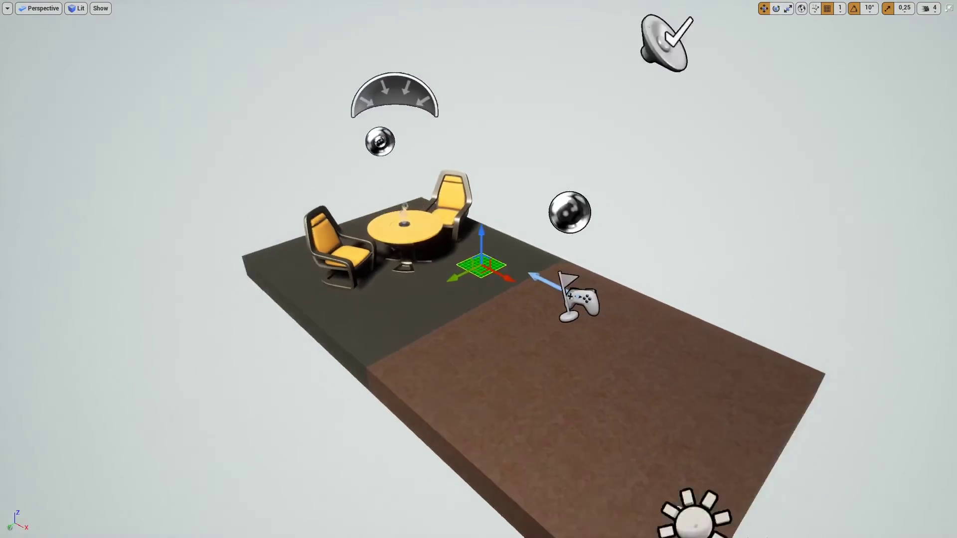
pyautogui.press('F11')
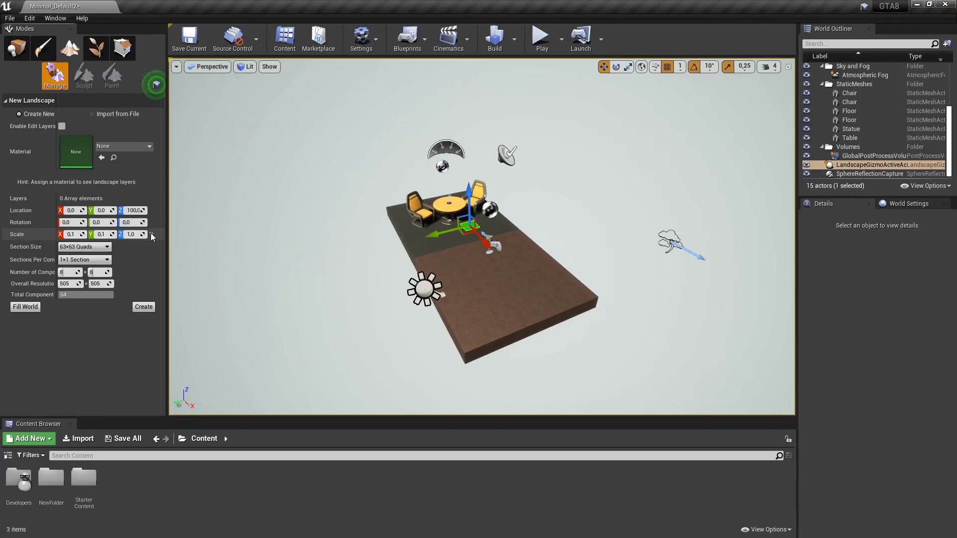
pyautogui.click(151, 235)
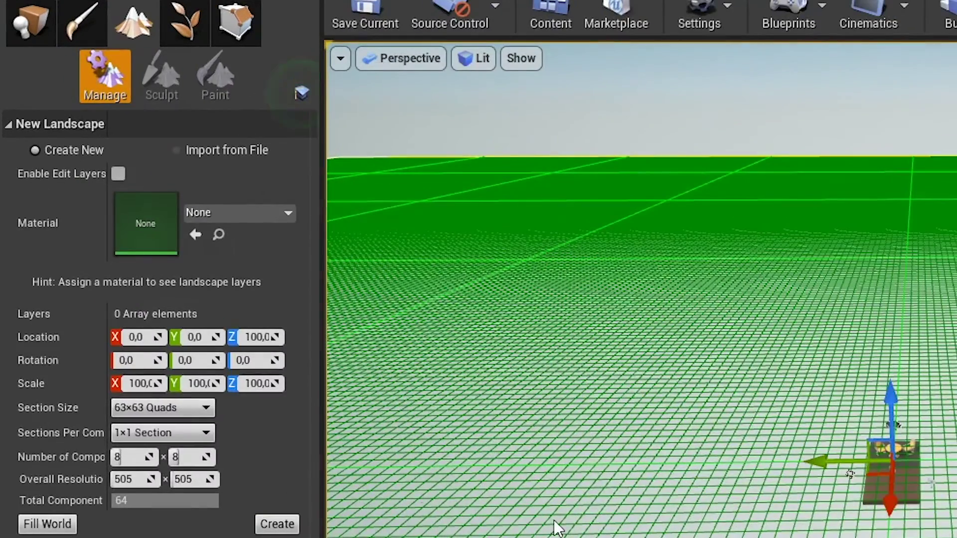
# - Set the landscape scale to 10 and create the landscape
pyautogui.click(71, 235)
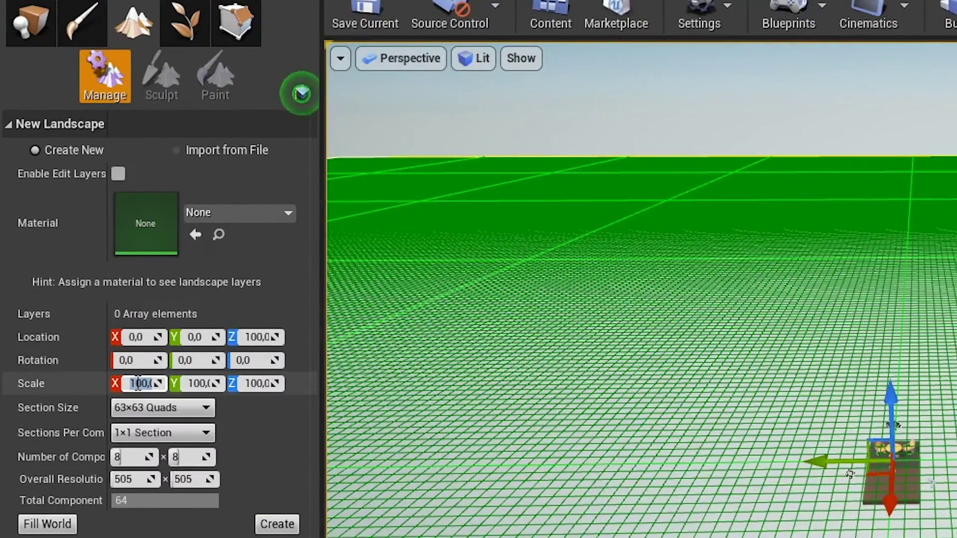
pyautogui.write('10')
pyautogui.press('Return')
pyautogui.click(257, 384)
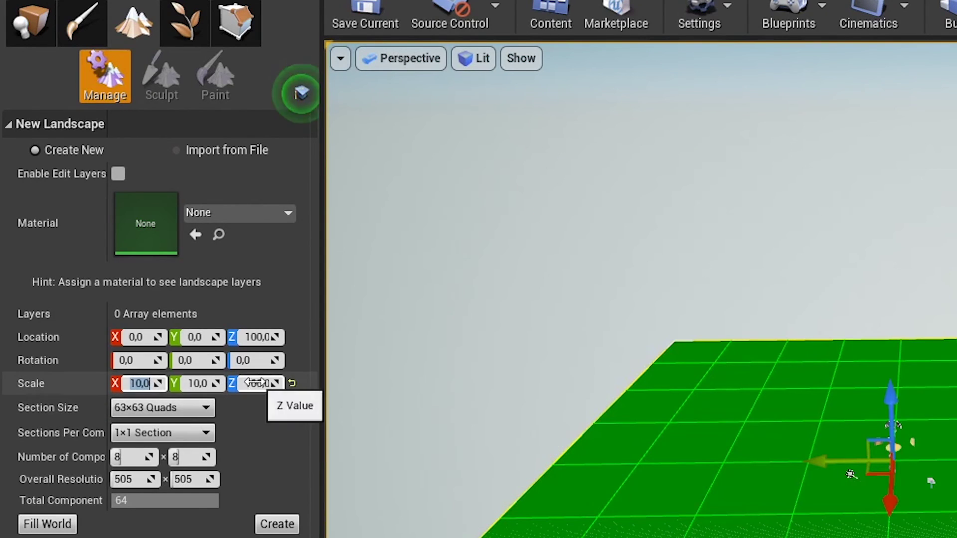
pyautogui.write('10')
pyautogui.press('Return')
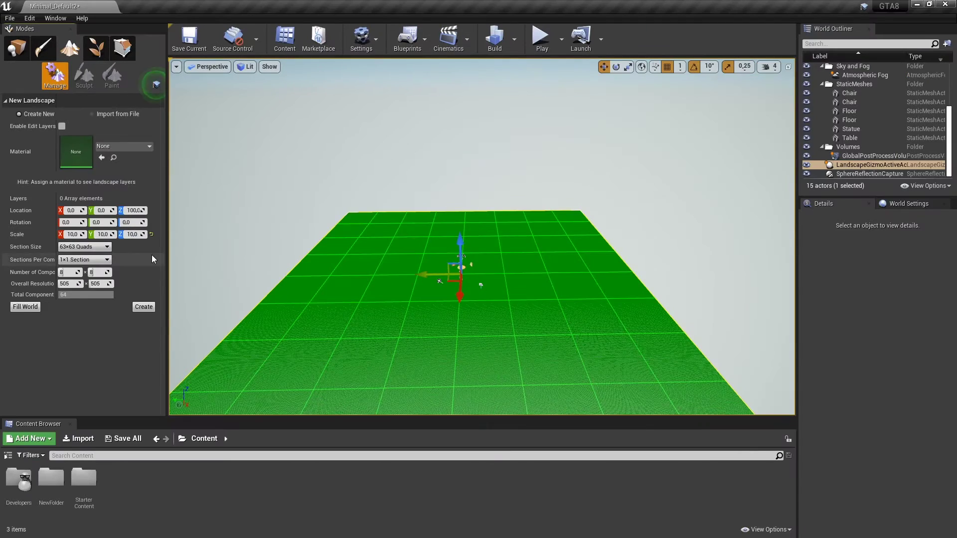
pyautogui.click(148, 306)
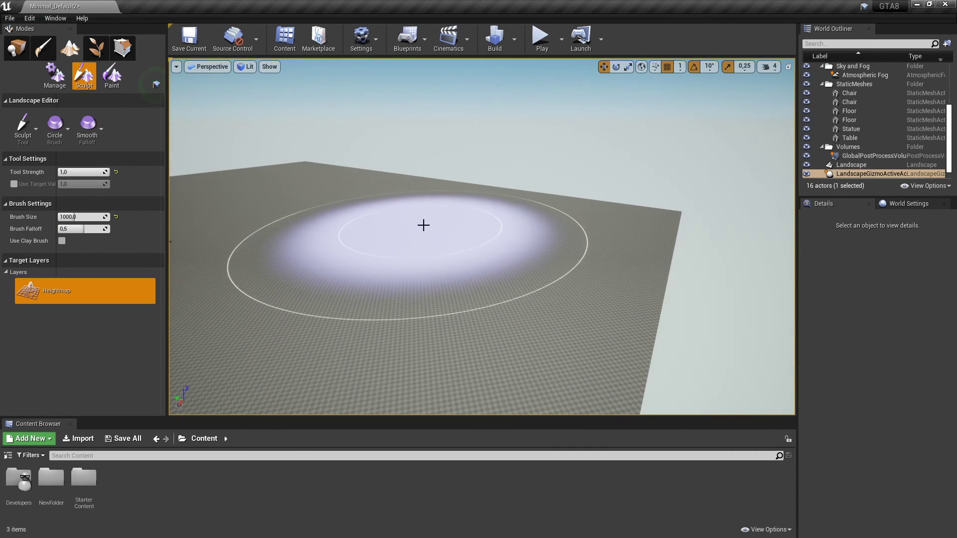
# - Set the brush size to 100 and sculpt a cluster of raised mounds
pyautogui.click(91, 218)
pyautogui.write('100')
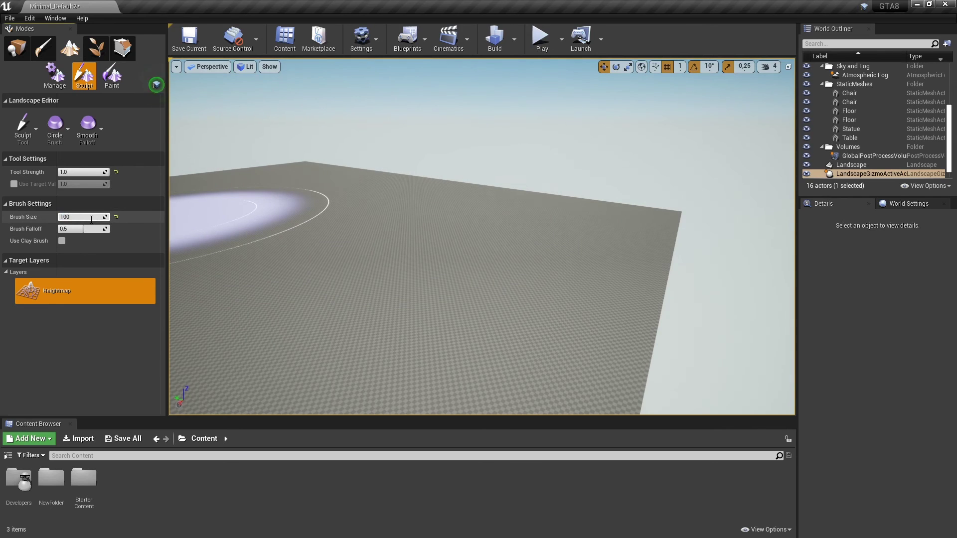
pyautogui.press('Return')
pyautogui.moveTo(406, 280)
pyautogui.mouseDown(button='right')
pyautogui.moveTo(384, 280)
pyautogui.moveTo(414, 280)
pyautogui.mouseUp(button='right')
pyautogui.click(439, 238)
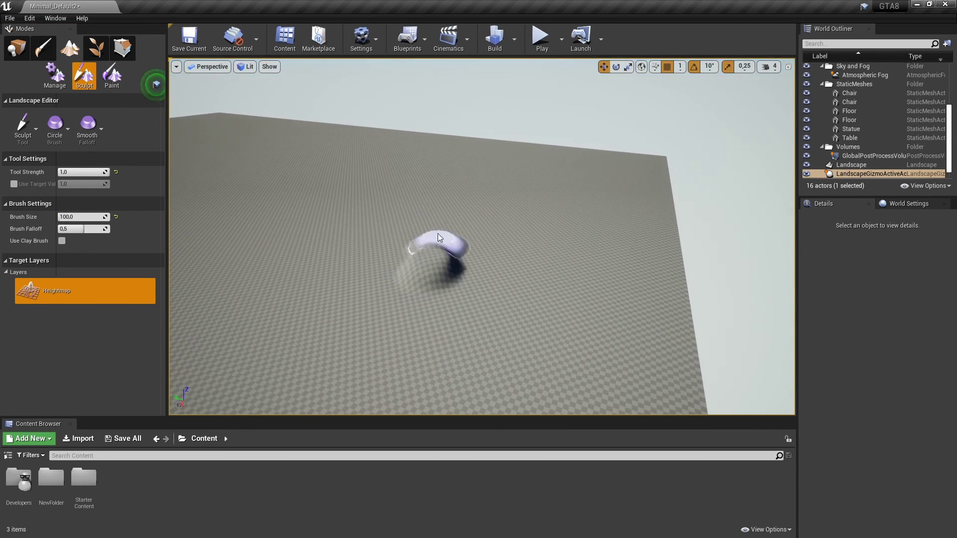
pyautogui.moveTo(438, 237); pyautogui.dragTo(373, 261)
pyautogui.moveTo(498, 289); pyautogui.dragTo(429, 201, button='right')
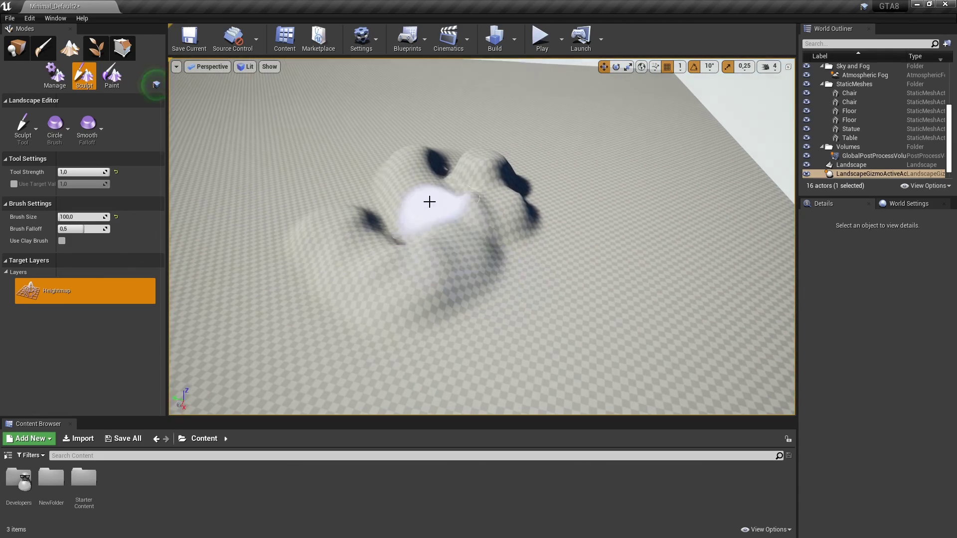
pyautogui.moveTo(429, 201); pyautogui.dragTo(489, 188)
pyautogui.moveTo(488, 188)
pyautogui.mouseDown(button='right')
pyautogui.moveTo(523, 189)
pyautogui.moveTo(482, 134)
pyautogui.mouseUp(button='right')
# - Inspect the mounds in Wireframe view mode, then return to Lit
pyautogui.click(245, 67)
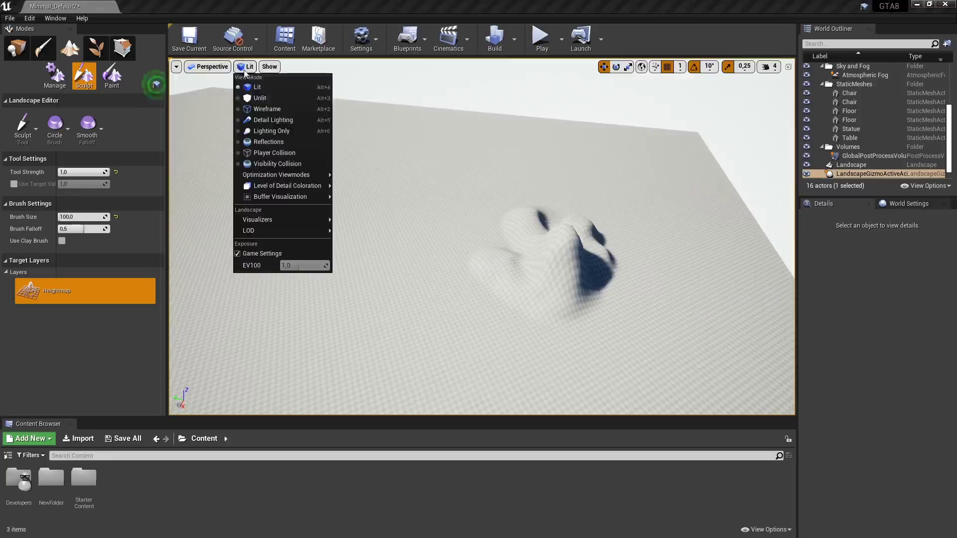
pyautogui.click(269, 109)
pyautogui.moveTo(349, 199)
pyautogui.mouseDown(button='right')
pyautogui.moveTo(408, 189)
pyautogui.moveTo(278, 73)
pyautogui.mouseUp(button='right')
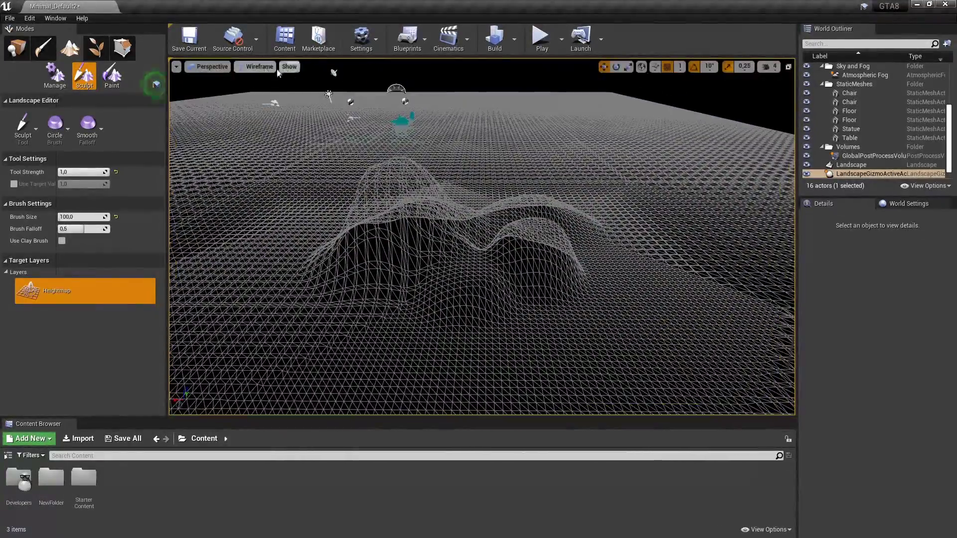
pyautogui.click(263, 67)
pyautogui.click(252, 85)
pyautogui.moveTo(291, 173); pyautogui.dragTo(347, 196, button='right')
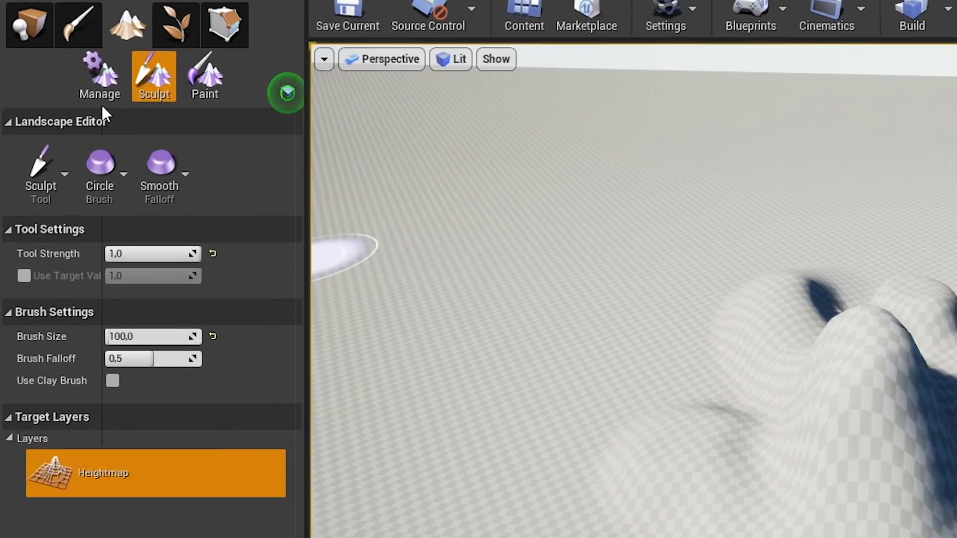
# - Switch from Sculpt to Manage and start setting up a new landscape
pyautogui.click(54, 84)
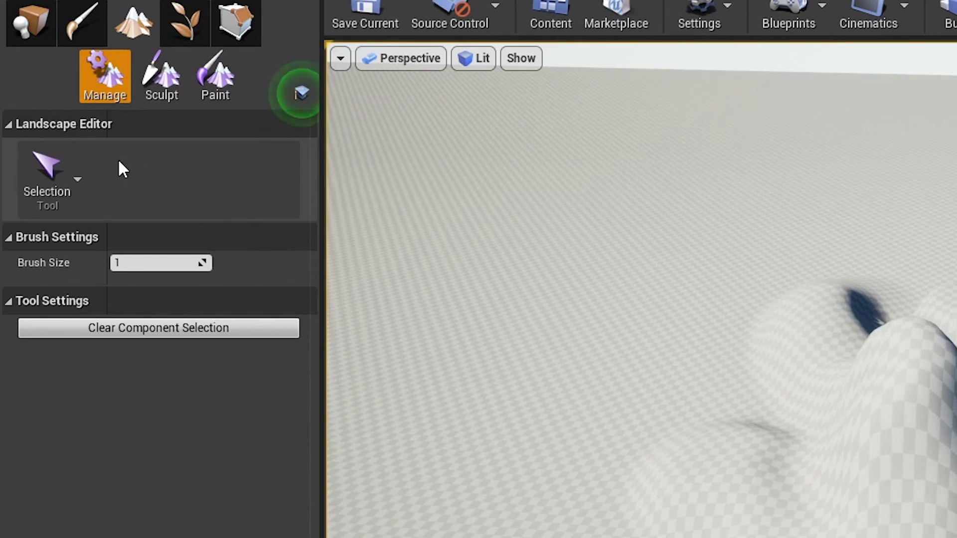
pyautogui.click(51, 176)
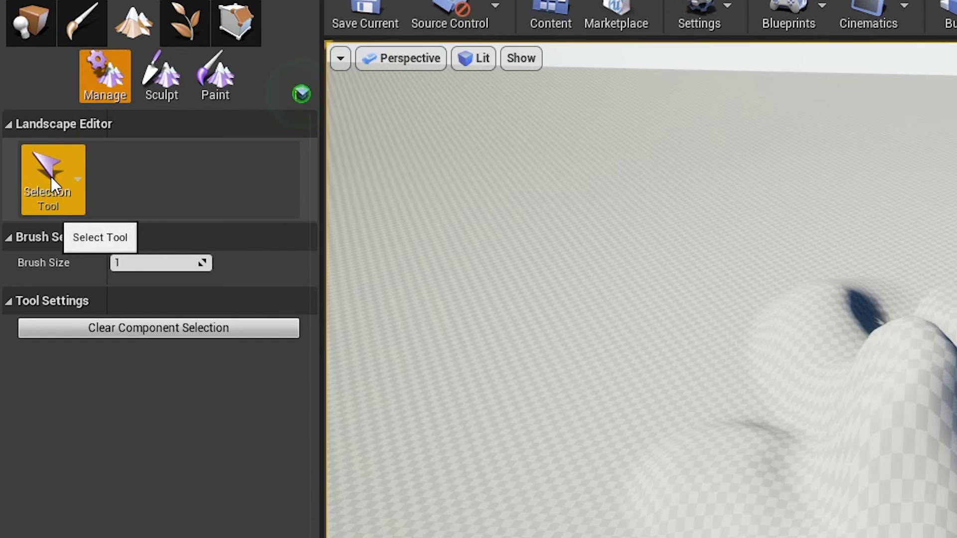
pyautogui.click(50, 176)
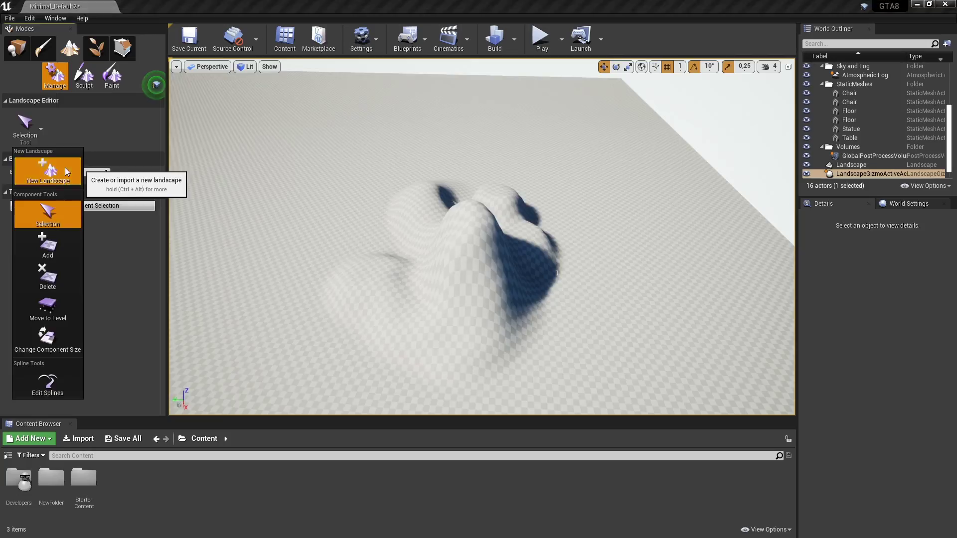
pyautogui.click(68, 172)
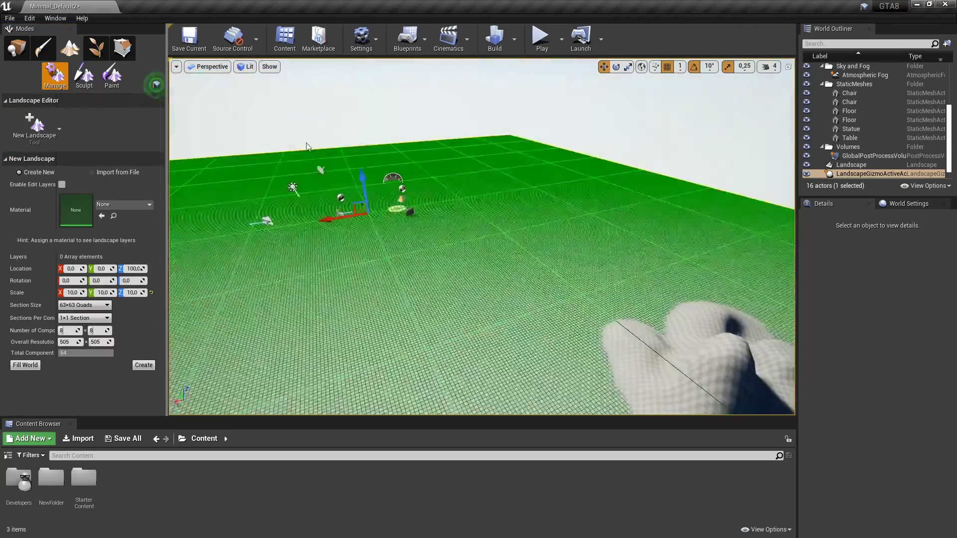
# - Move the new landscape preview aside along Y and reset its scale to 100
pyautogui.press('f')
pyautogui.moveTo(413, 208); pyautogui.dragTo(285, 223)
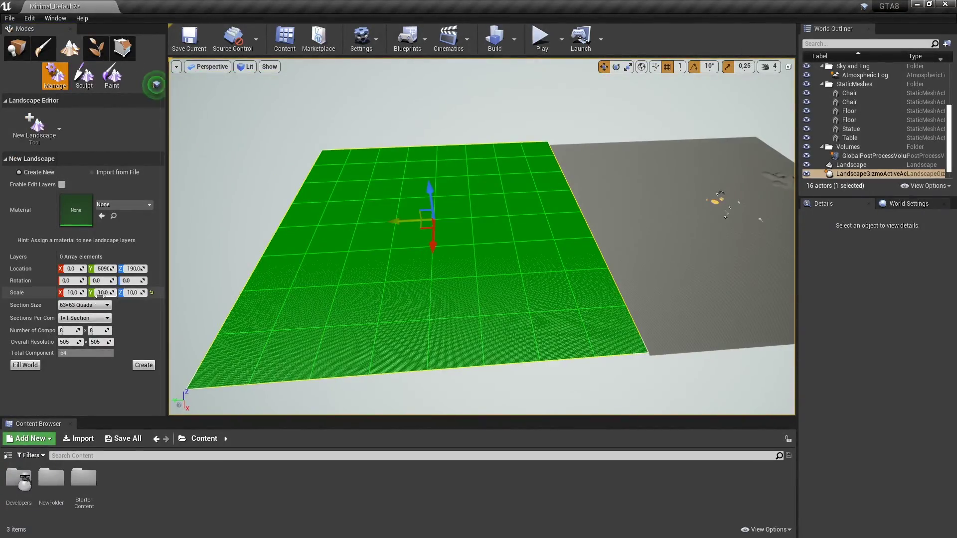
pyautogui.click(151, 293)
pyautogui.moveTo(368, 234); pyautogui.dragTo(358, 239)
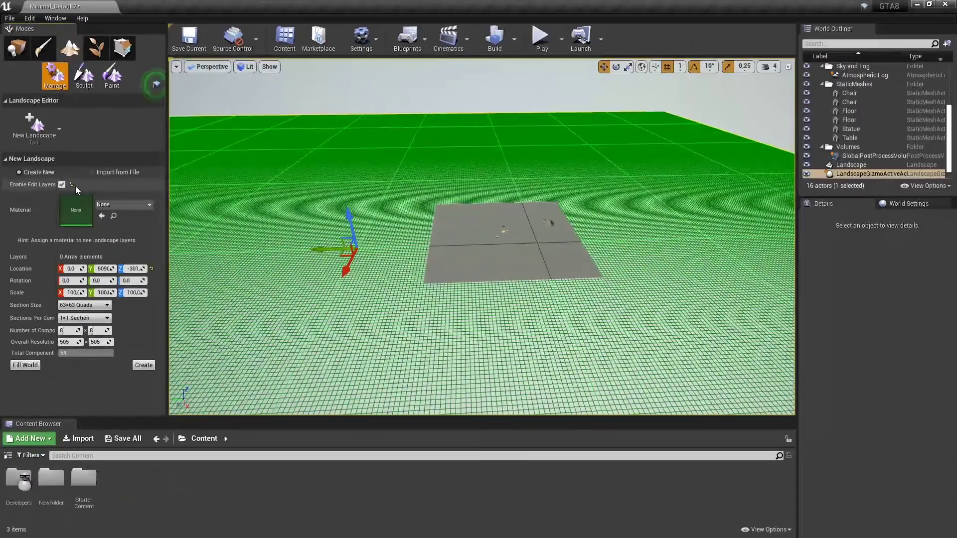
# - Create the second landscape and select Landscape2 in the landscape dropdown
pyautogui.click(144, 366)
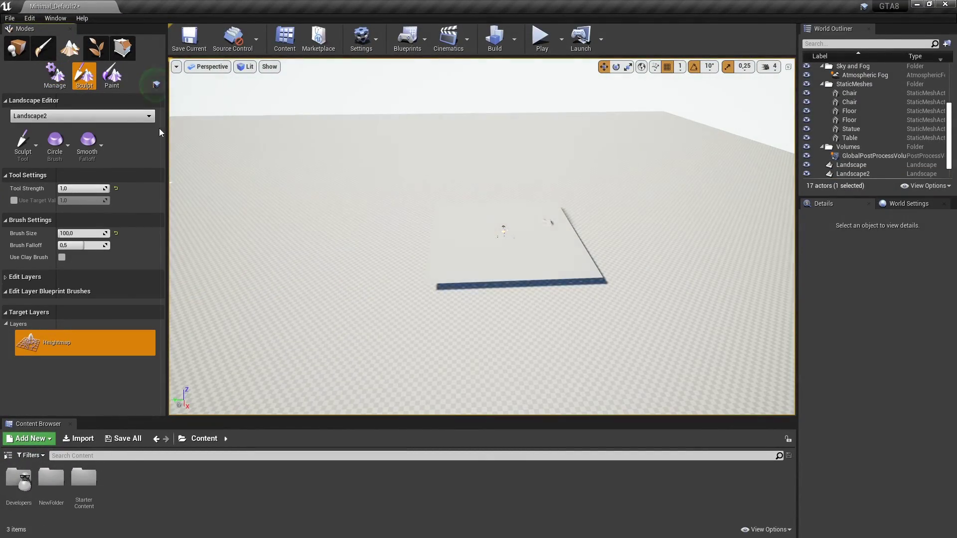
pyautogui.moveTo(427, 242); pyautogui.dragTo(427, 242, button='right')
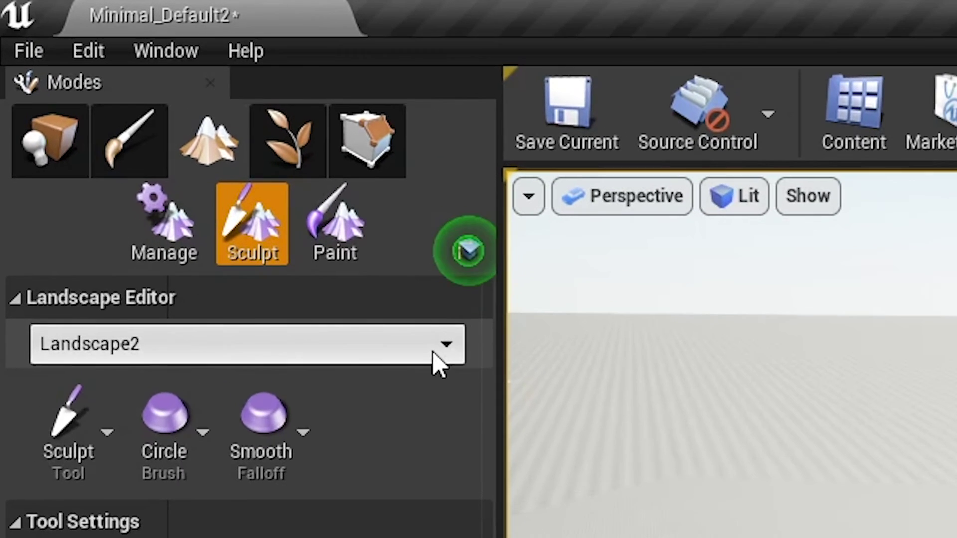
pyautogui.click(145, 117)
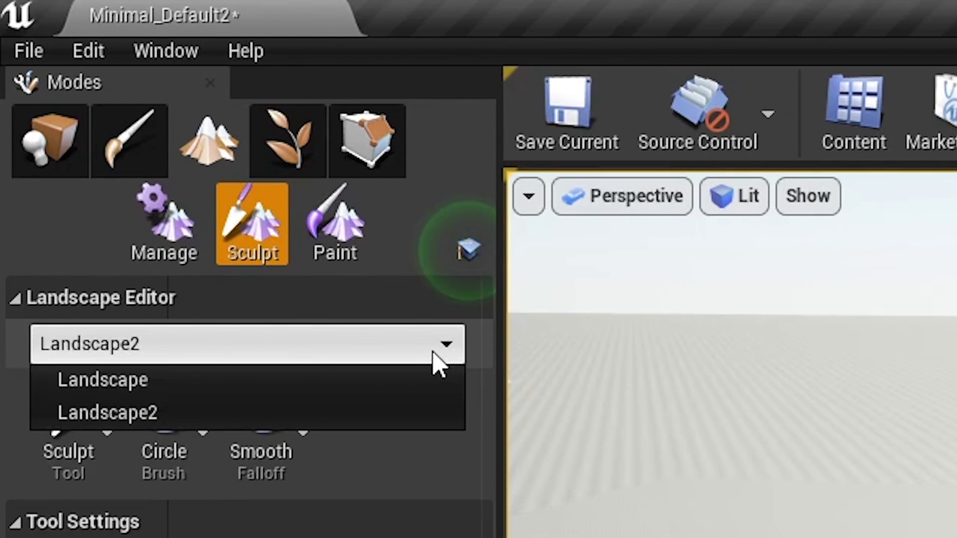
pyautogui.click(391, 387)
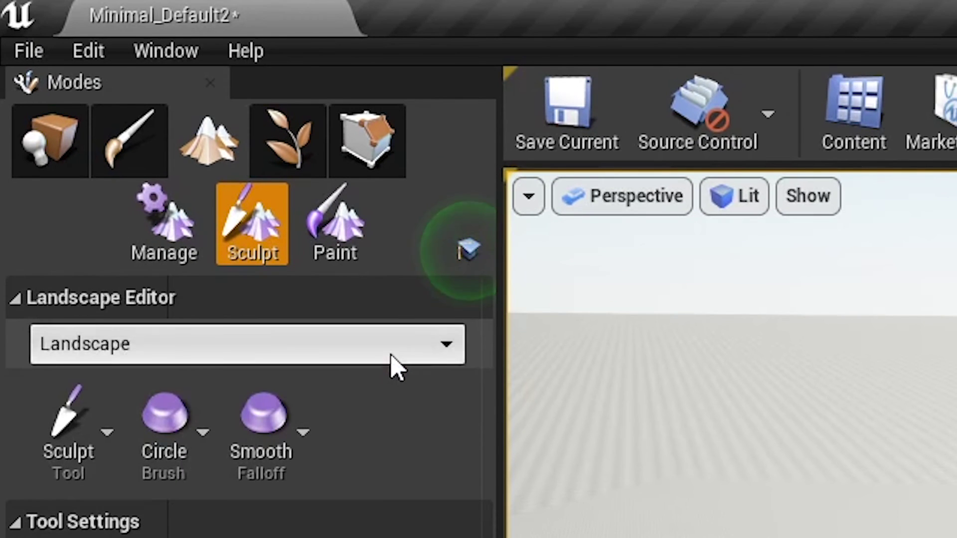
pyautogui.click(391, 359)
pyautogui.click(372, 413)
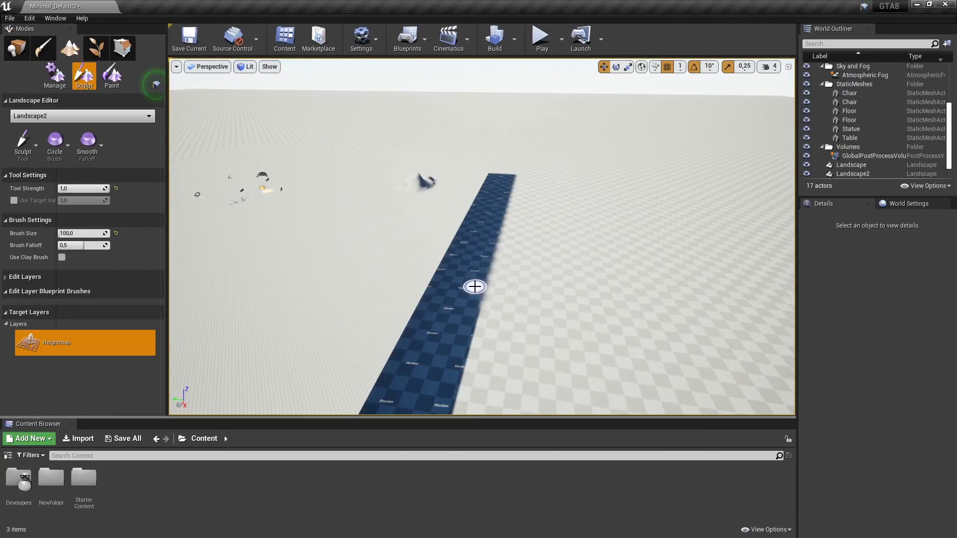
# - Reshape the small mound on Landscape2 in the maximized viewport
pyautogui.press('F11')
pyautogui.moveTo(472, 284)
pyautogui.mouseDown(button='right')
pyautogui.moveTo(408, 234)
pyautogui.moveTo(449, 269)
pyautogui.mouseUp(button='right')
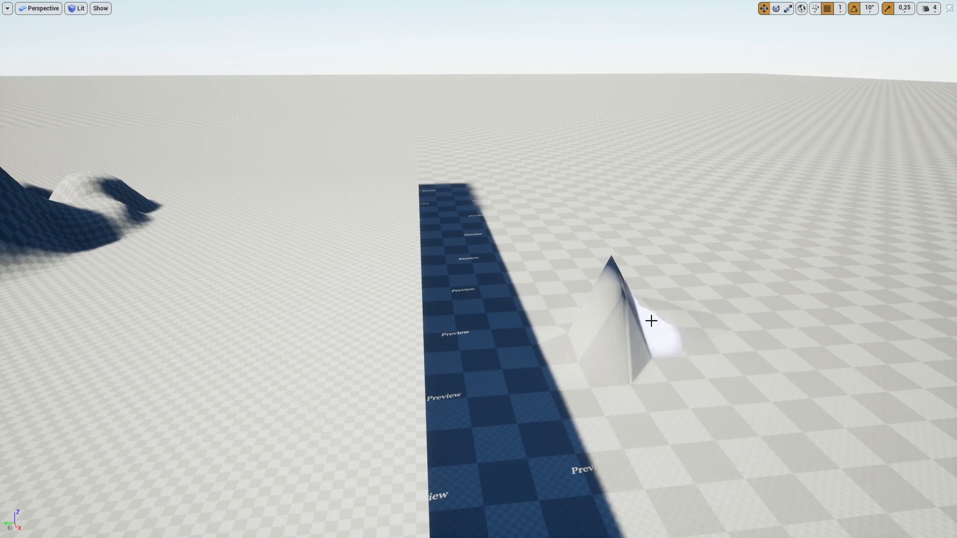
pyautogui.moveTo(666, 294); pyautogui.dragTo(631, 393)
pyautogui.moveTo(631, 393)
pyautogui.mouseDown(button='right')
pyautogui.moveTo(523, 309)
pyautogui.moveTo(523, 299)
pyautogui.mouseUp(button='right')
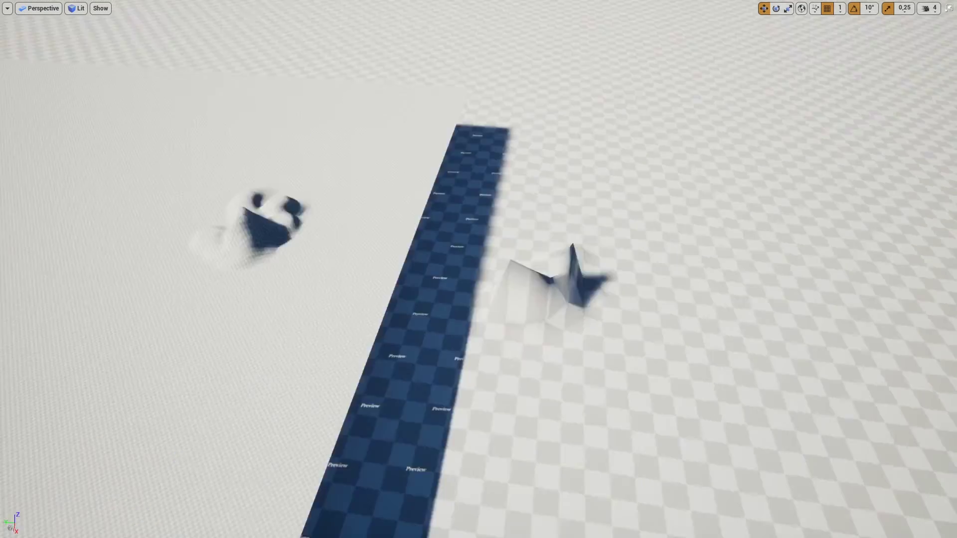
pyautogui.press('F11')
pyautogui.write('1000')
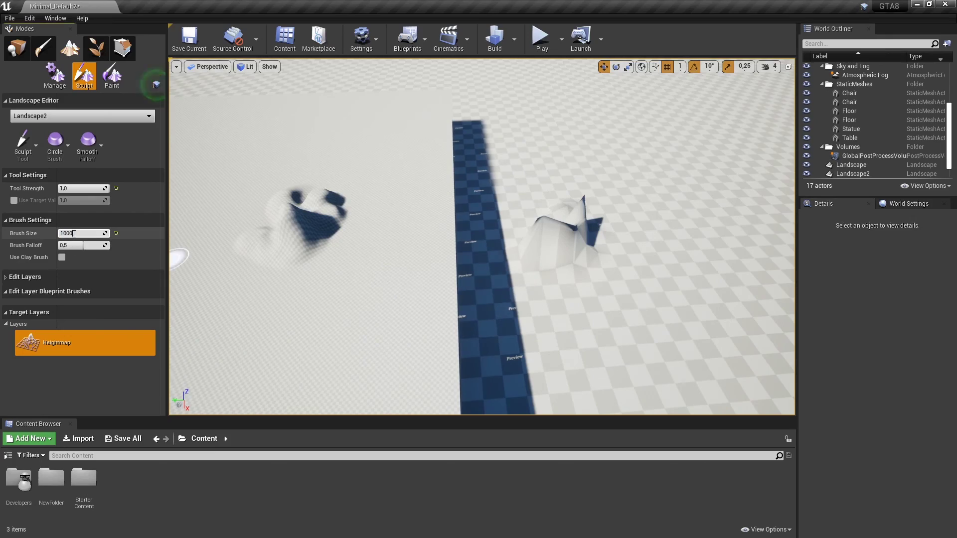
# - Set the brush size to 1000 and raise several large hills across Landscape2
pyautogui.press('Return')
pyautogui.moveTo(478, 239); pyautogui.dragTo(448, 224, button='right')
pyautogui.moveTo(448, 224); pyautogui.dragTo(619, 279)
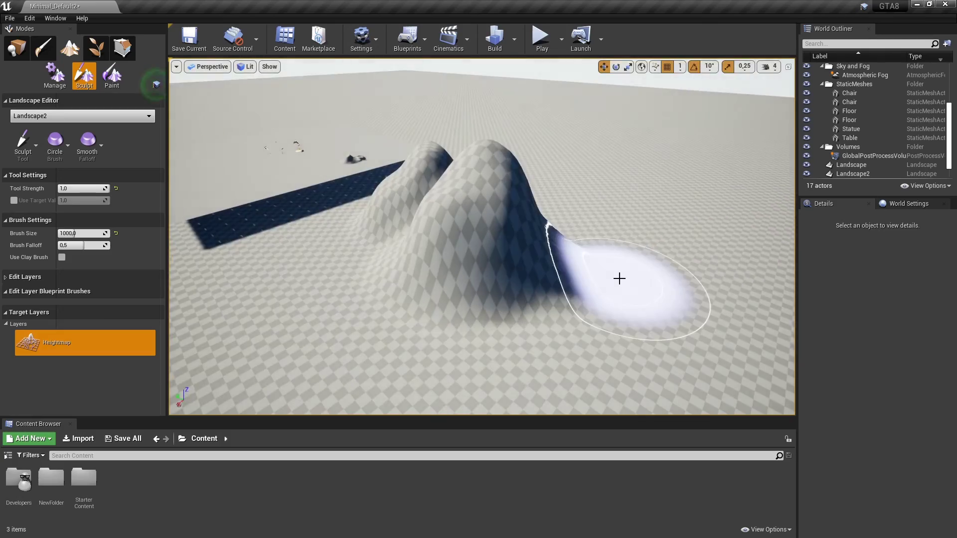
pyautogui.moveTo(618, 279); pyautogui.dragTo(517, 287, button='right')
pyautogui.moveTo(344, 269)
pyautogui.mouseDown()
pyautogui.moveTo(309, 264)
pyautogui.moveTo(455, 271)
pyautogui.mouseUp()
pyautogui.moveTo(455, 271)
pyautogui.mouseDown(button='right')
pyautogui.moveTo(438, 249)
pyautogui.moveTo(545, 284)
pyautogui.mouseUp(button='right')
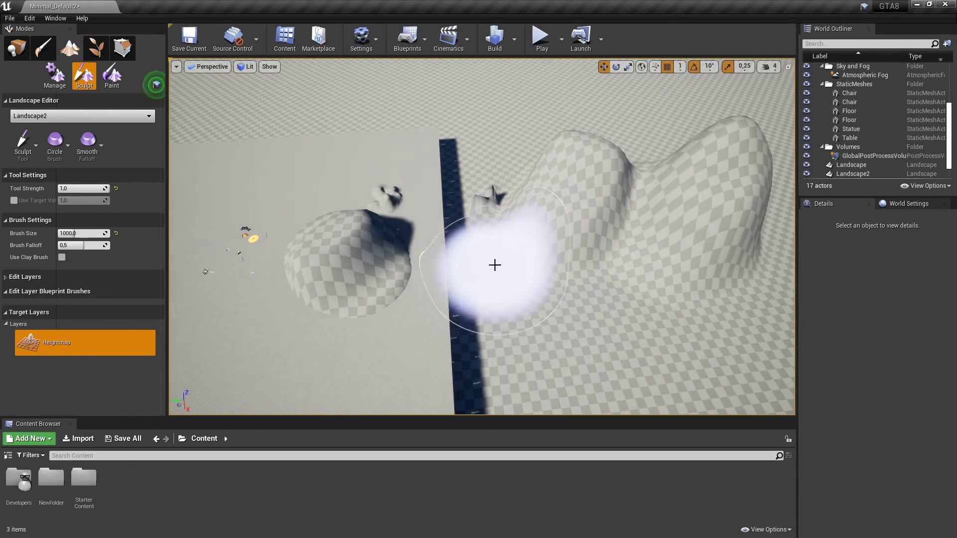
# - Switch editing to the first Landscape and raise a large bump on it
pyautogui.click(82, 116)
pyautogui.click(28, 126)
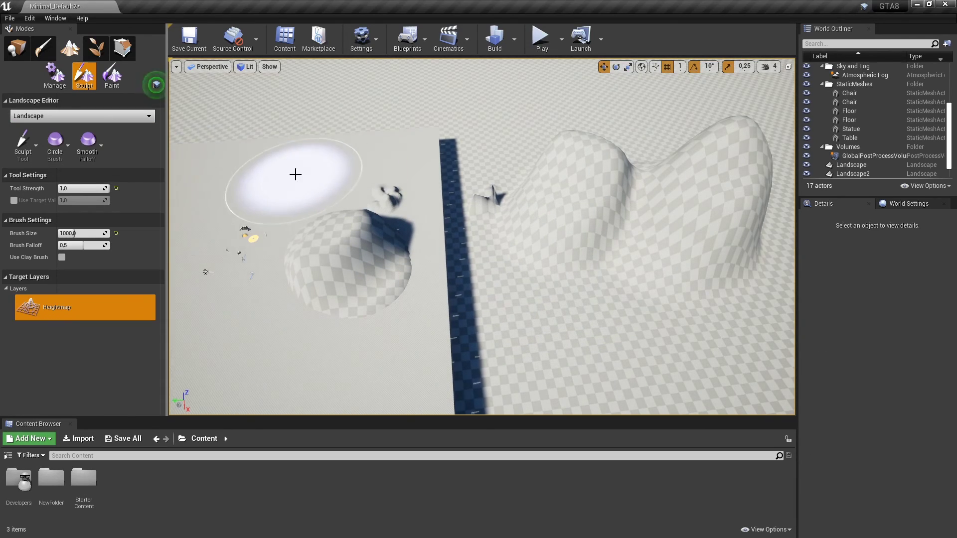
pyautogui.moveTo(295, 174); pyautogui.dragTo(295, 174)
# - Switch editing back to Landscape2 and return to Sculpt mode
pyautogui.click(124, 118)
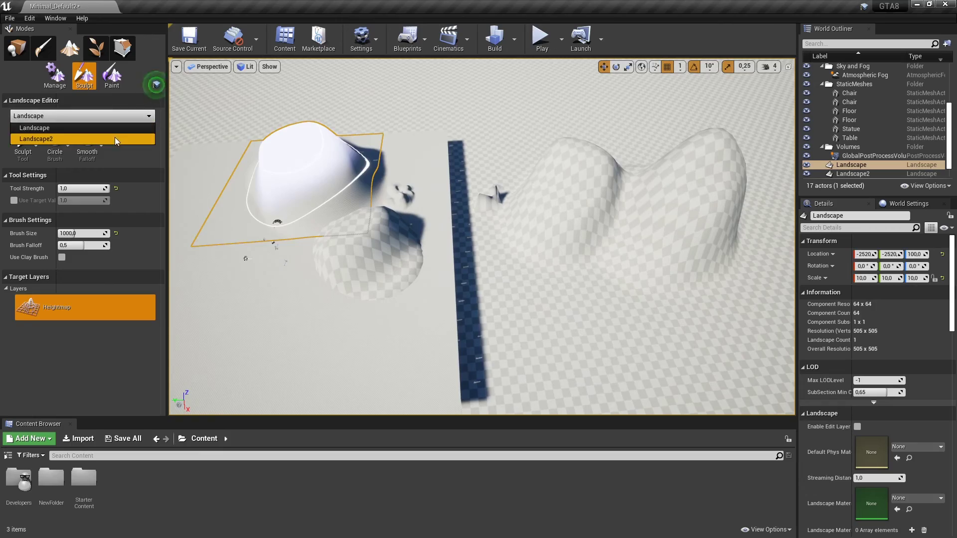
pyautogui.click(114, 139)
pyautogui.click(55, 76)
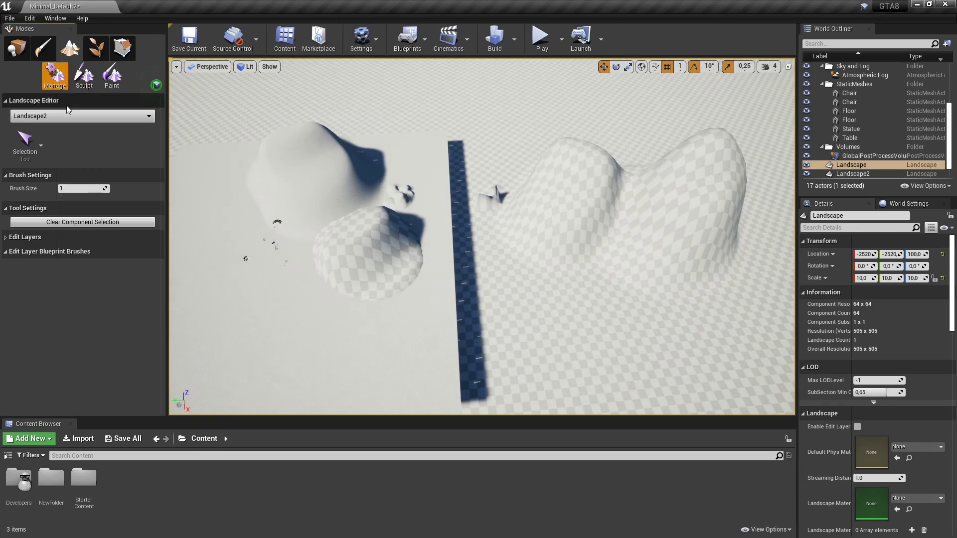
pyautogui.click(25, 142)
pyautogui.click(30, 197)
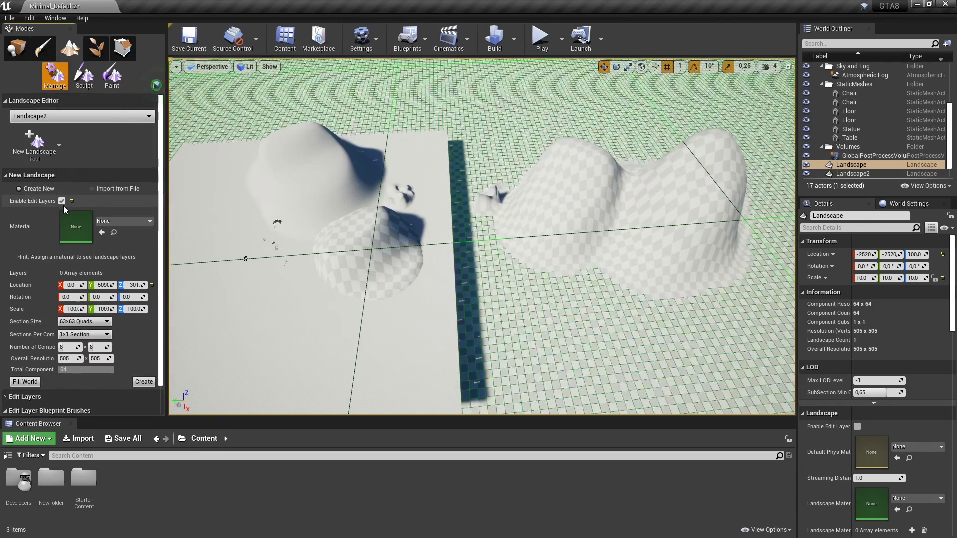
pyautogui.click(60, 147)
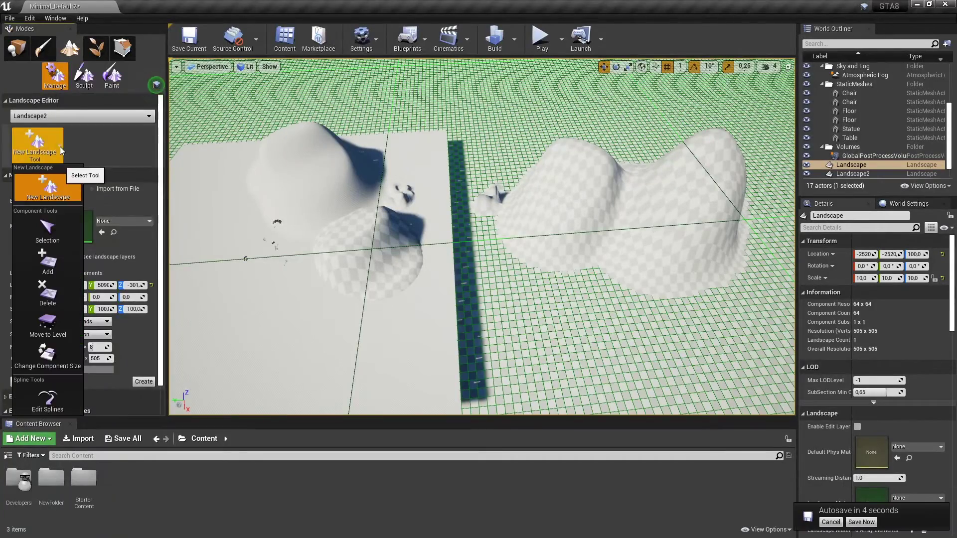
pyautogui.click(84, 80)
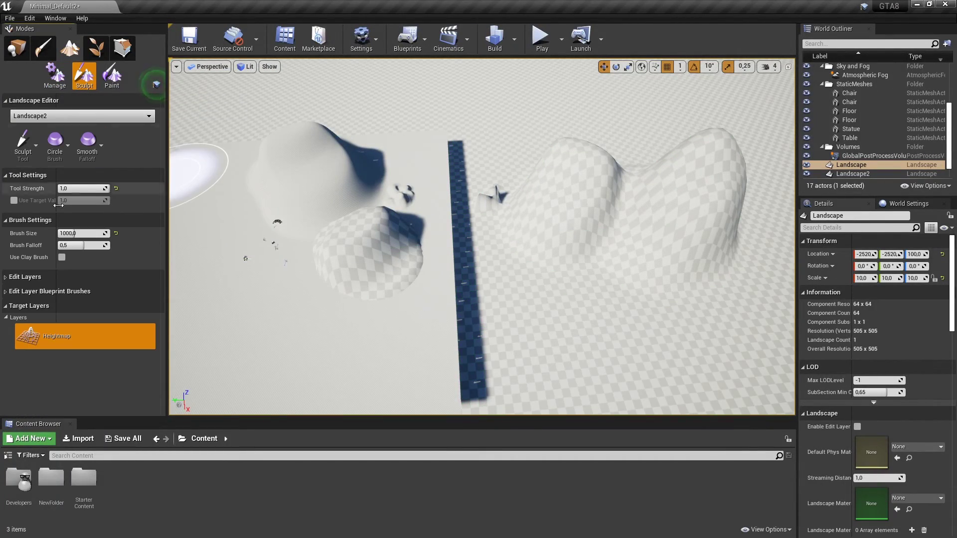
# - Create two new edit layers, Layer1 and Layer2, on Landscape2
pyautogui.click(4, 279)
pyautogui.rightClick(74, 292)
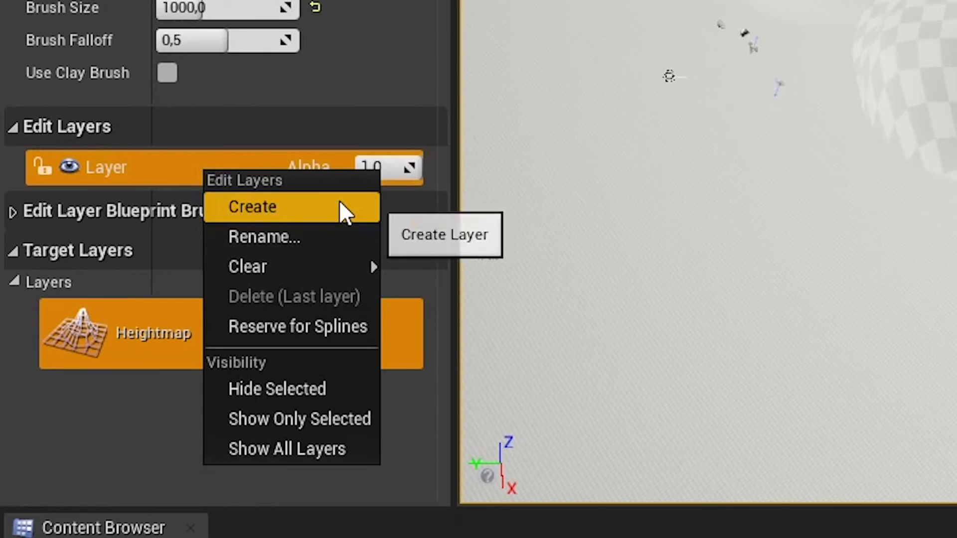
pyautogui.click(340, 203)
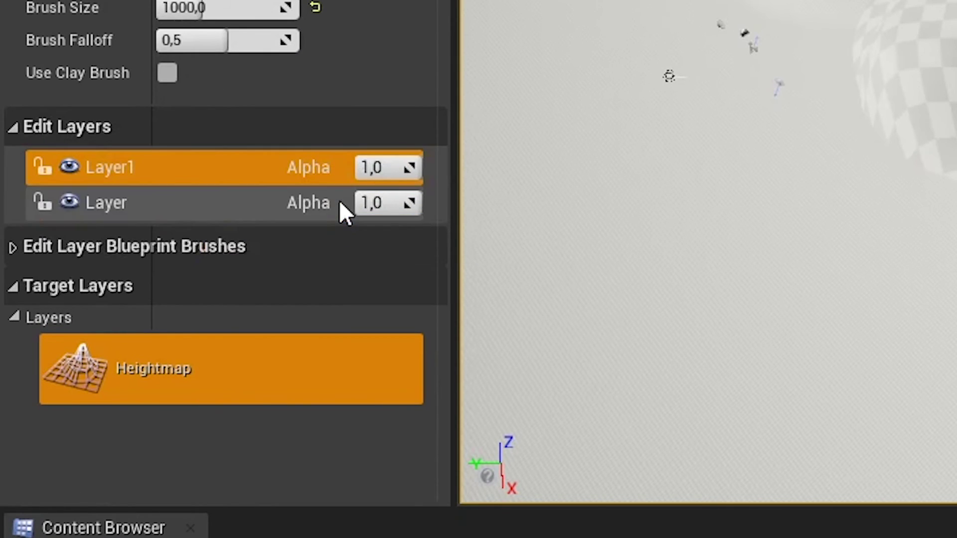
pyautogui.rightClick(239, 202)
pyautogui.click(269, 242)
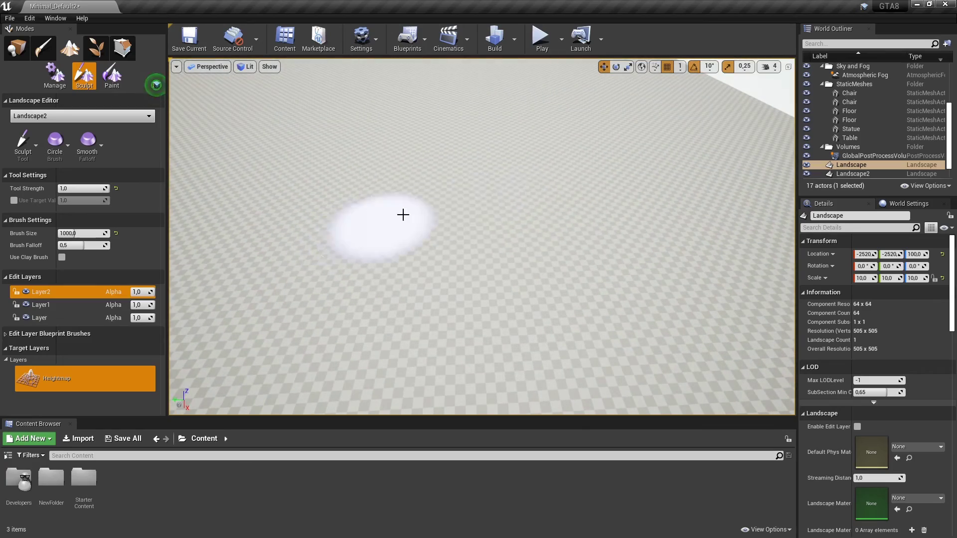
# - Sculpt hills on Layer2, a mound and dip on Layer1, and a ridge on the base Layer
pyautogui.moveTo(402, 214); pyautogui.dragTo(461, 186)
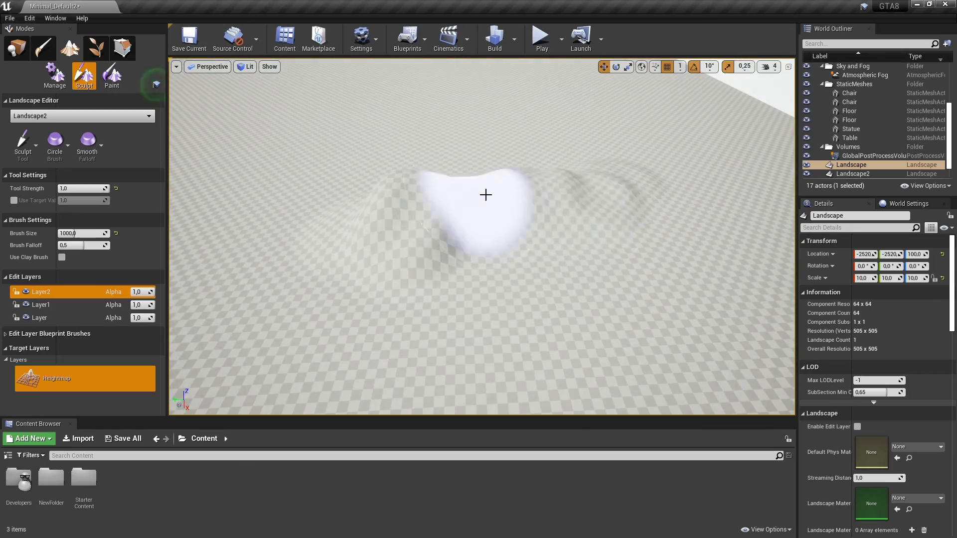
pyautogui.moveTo(314, 204); pyautogui.dragTo(276, 180)
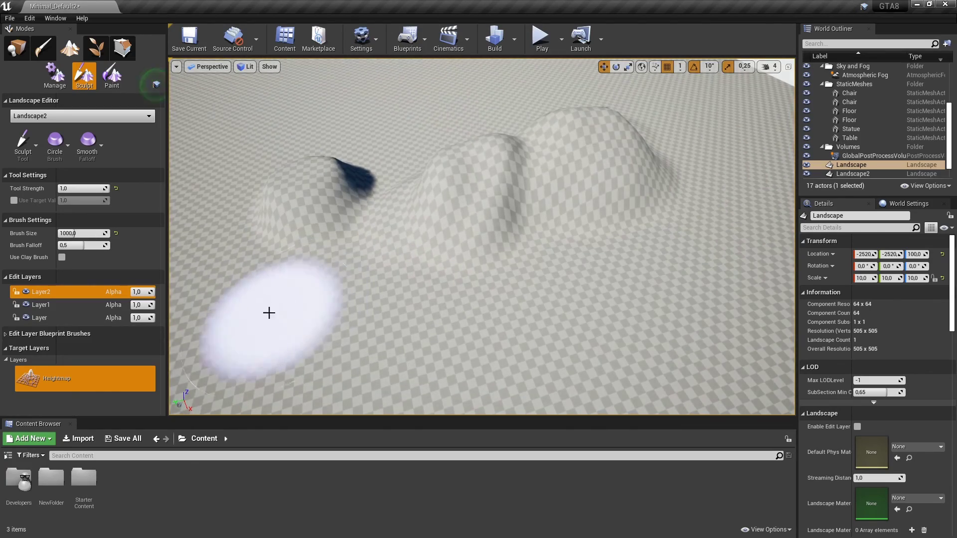
pyautogui.click(76, 307)
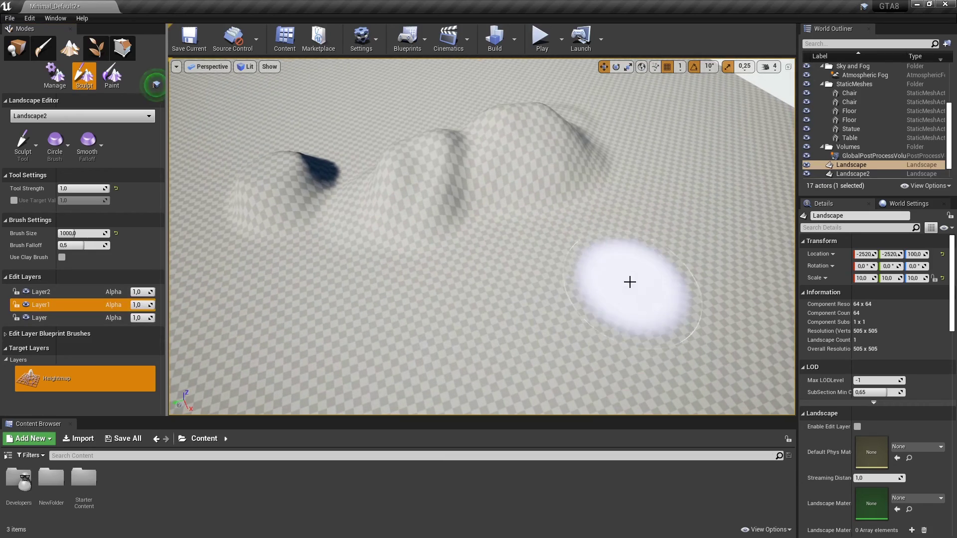
pyautogui.moveTo(463, 314); pyautogui.dragTo(519, 274)
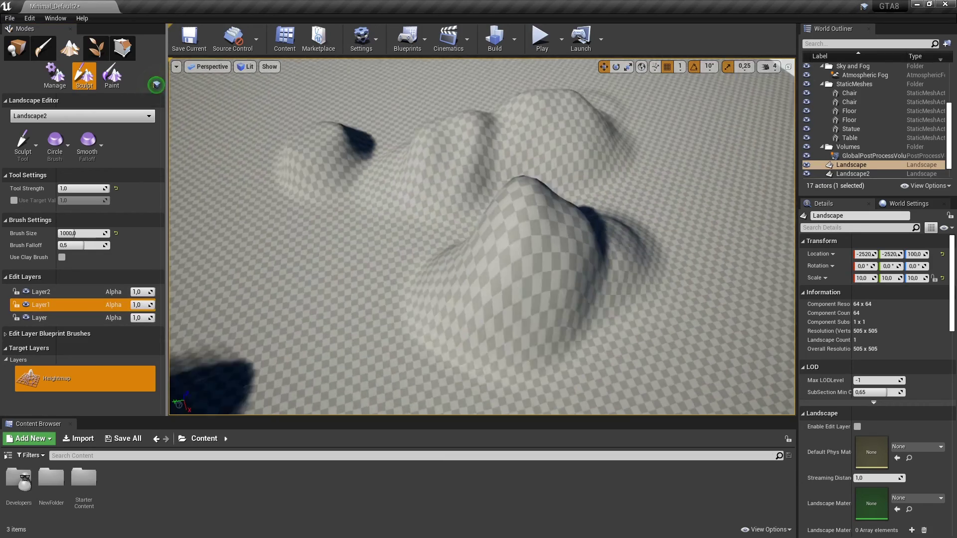
pyautogui.keyDown('shift'); pyautogui.moveTo(391, 279); pyautogui.dragTo(444, 286); pyautogui.keyUp('shift')
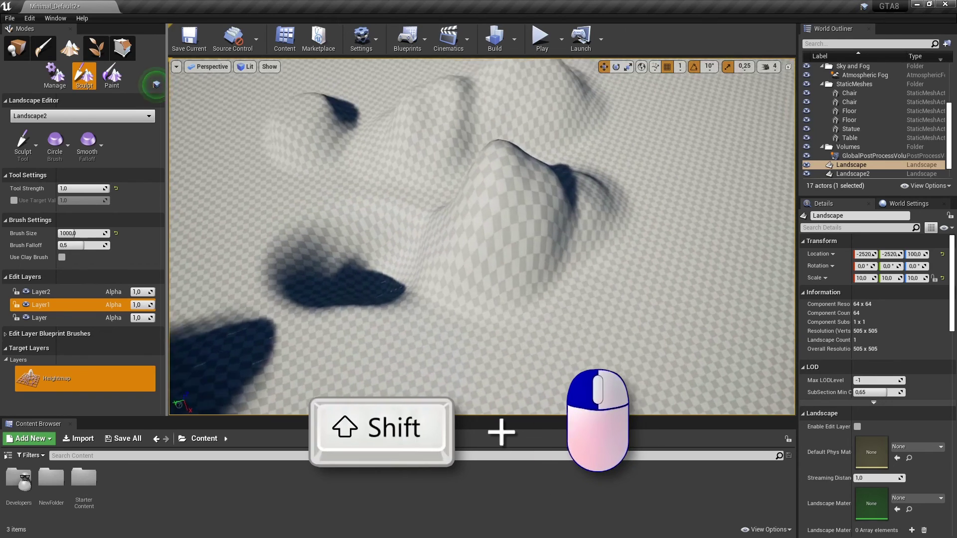
pyautogui.click(40, 318)
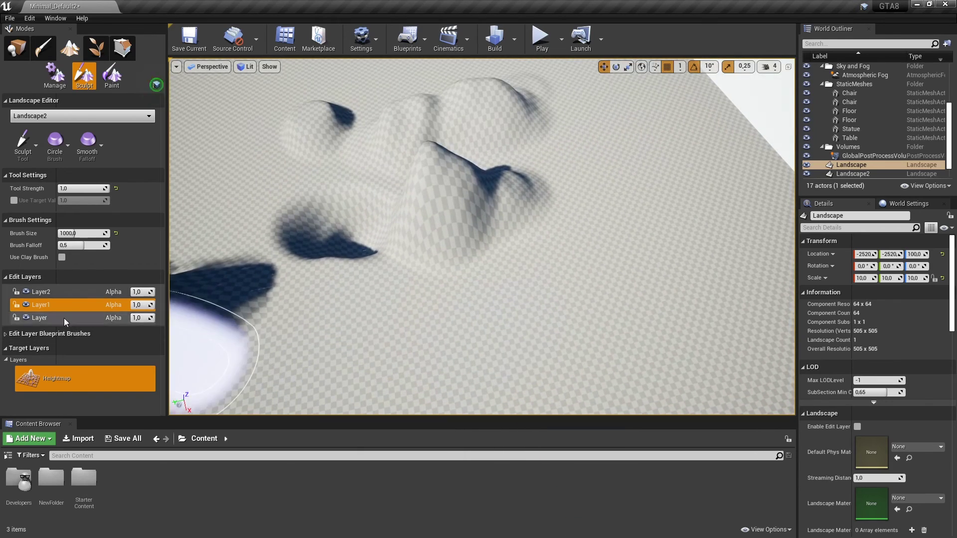
pyautogui.moveTo(357, 359); pyautogui.dragTo(587, 299)
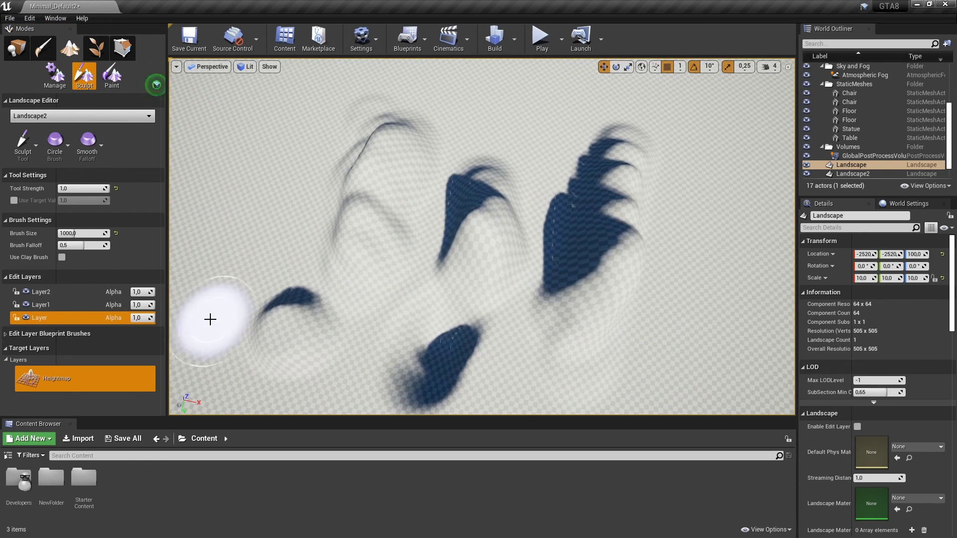
# - Toggle each edit layer's visibility off and on, then lock the base Layer
pyautogui.click(27, 293)
pyautogui.click(26, 293)
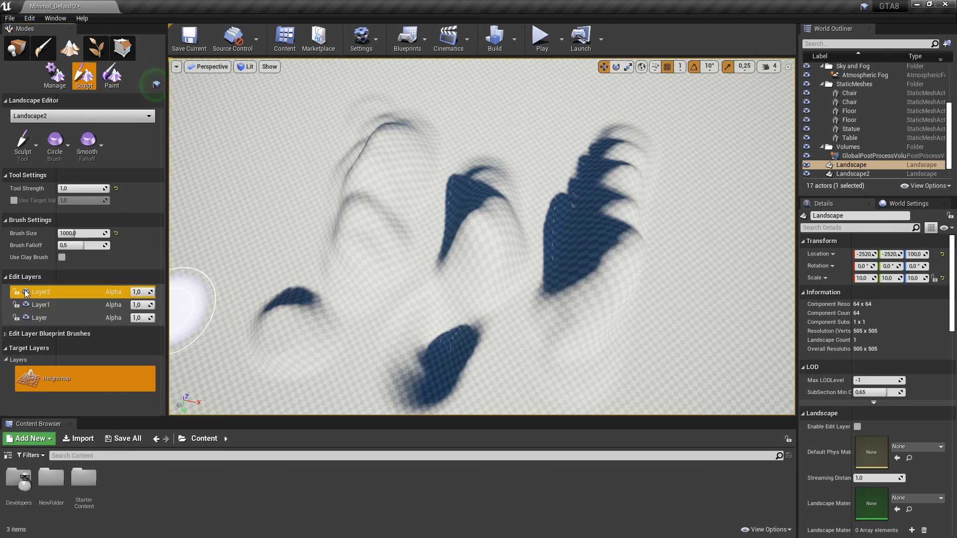
pyautogui.doubleClick(27, 306)
pyautogui.doubleClick(26, 318)
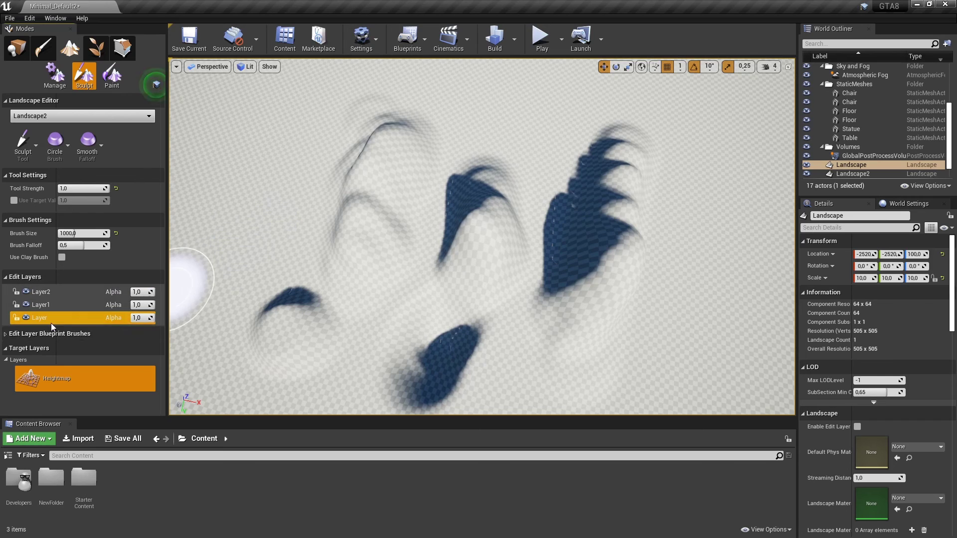
pyautogui.click(16, 320)
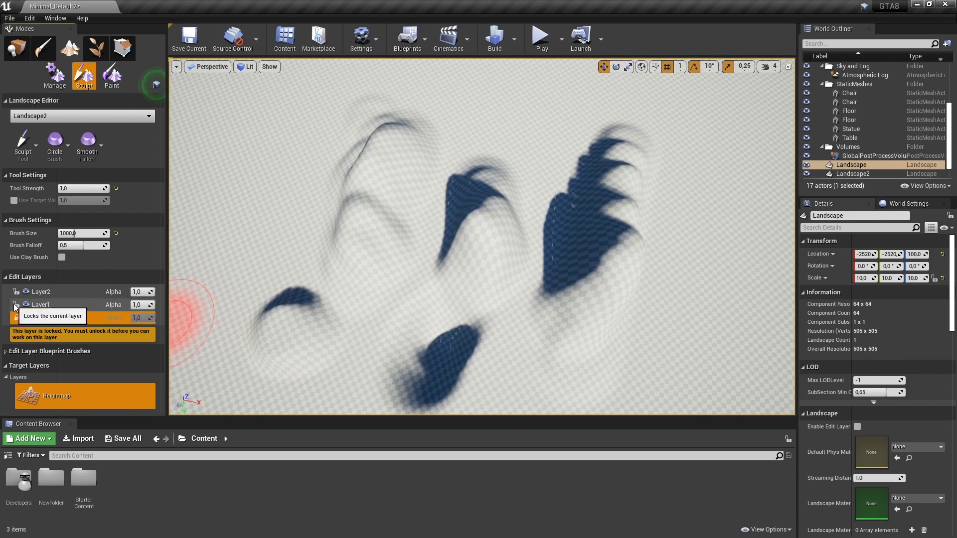
# - Set Layer2's alpha to -1,0 to invert its sculpted hills
pyautogui.click(48, 292)
pyautogui.scroll(2, 657, 269)
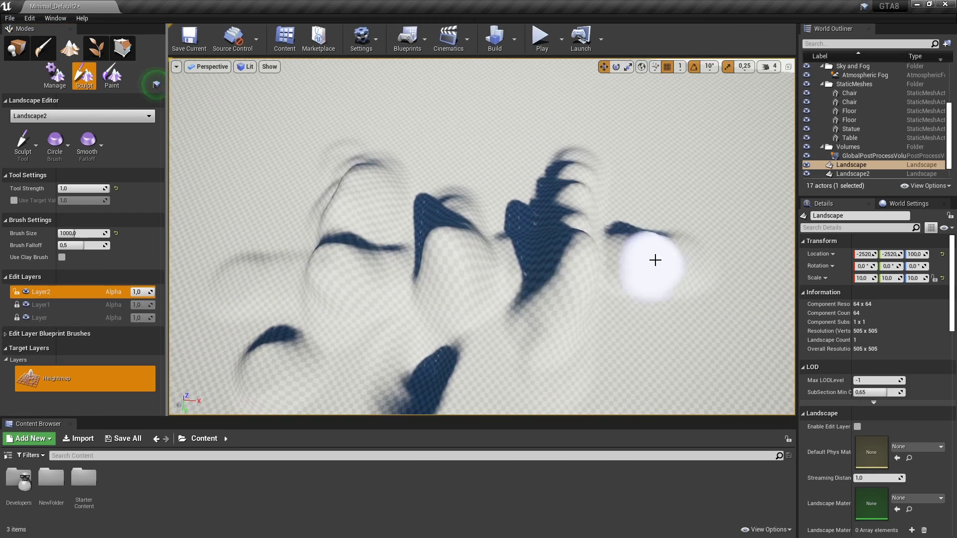
pyautogui.scroll(4, 370, 224)
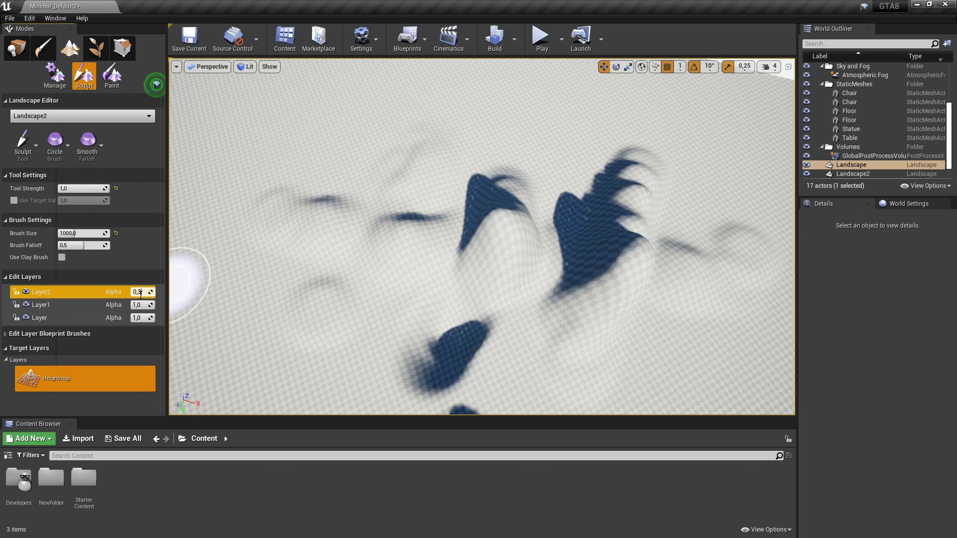
pyautogui.press('Return')
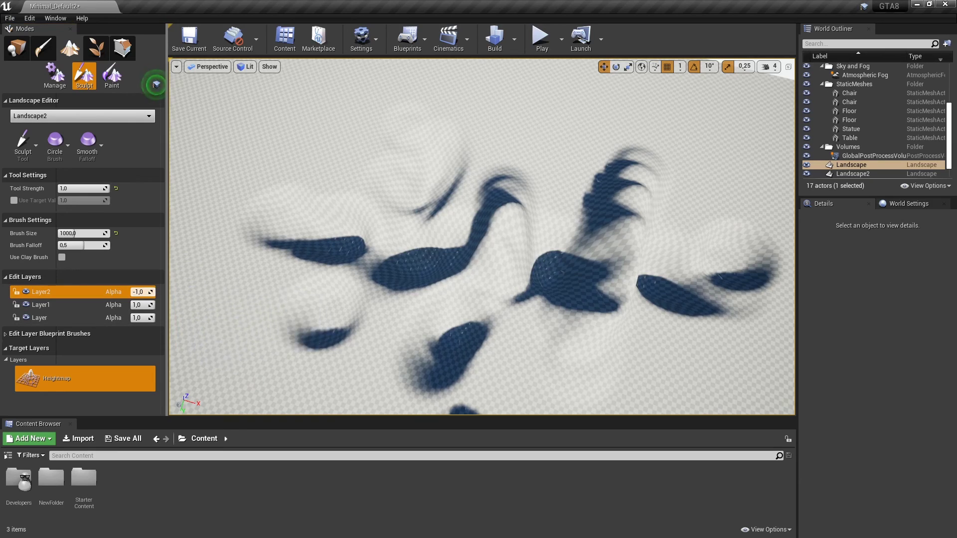
pyautogui.moveTo(223, 329)
pyautogui.mouseDown(button='right')
pyautogui.moveTo(260, 319)
pyautogui.moveTo(279, 299)
pyautogui.mouseUp(button='right')
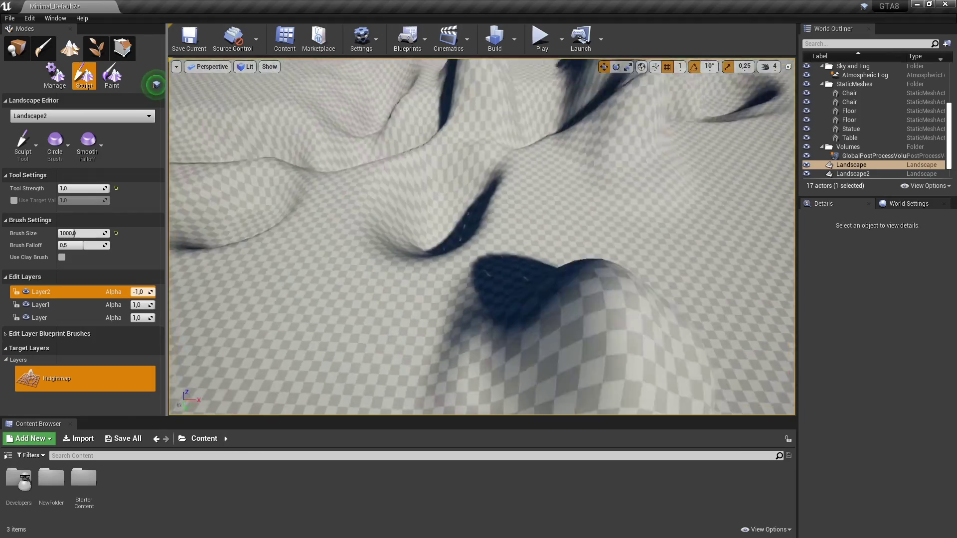
pyautogui.moveTo(279, 299)
pyautogui.mouseDown(button='right')
pyautogui.moveTo(293, 345)
pyautogui.moveTo(279, 349)
pyautogui.mouseUp(button='right')
# - Hide Layer2 and set Layer1's alpha to -1,0 so its hill becomes a depression
pyautogui.click(25, 292)
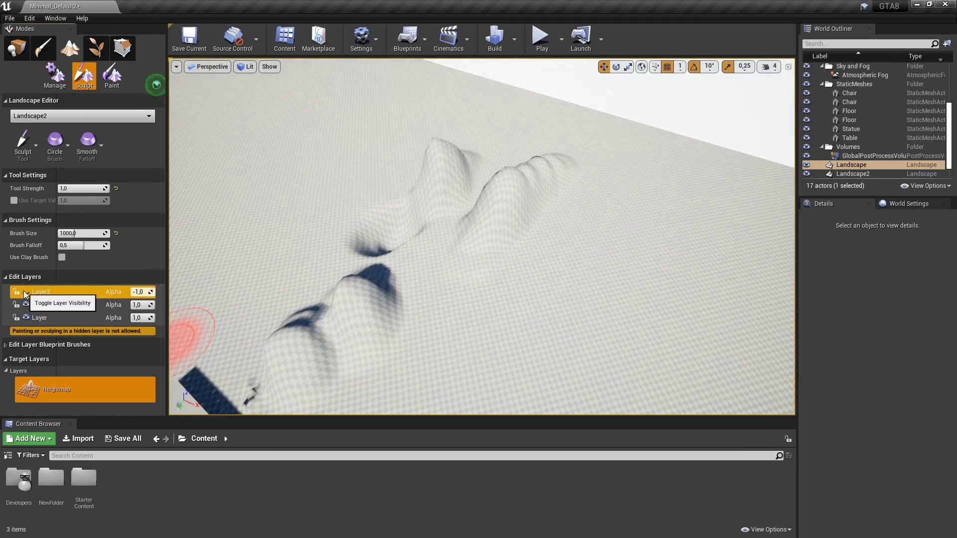
pyautogui.moveTo(269, 299); pyautogui.dragTo(291, 273, button='right')
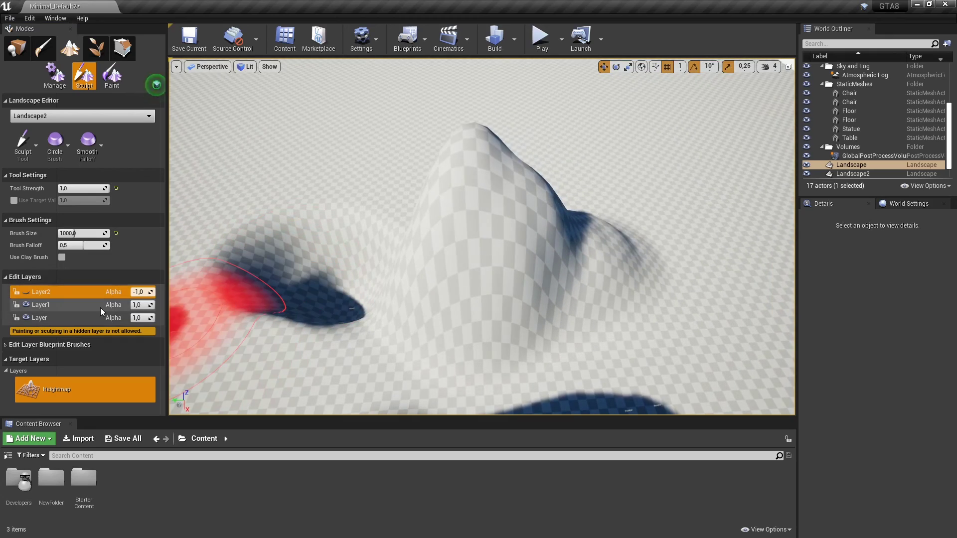
pyautogui.click(100, 307)
pyautogui.click(140, 305)
pyautogui.write('-1')
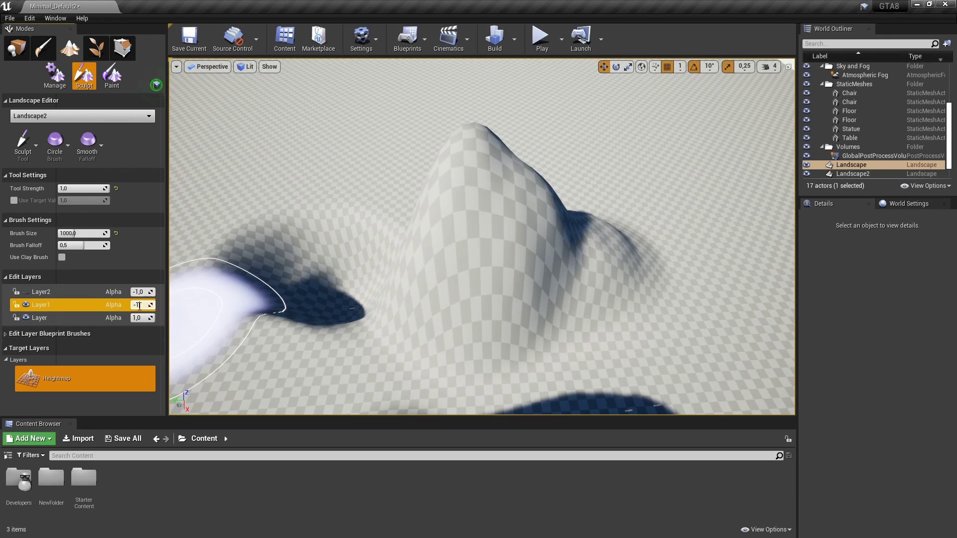
pyautogui.press('Return')
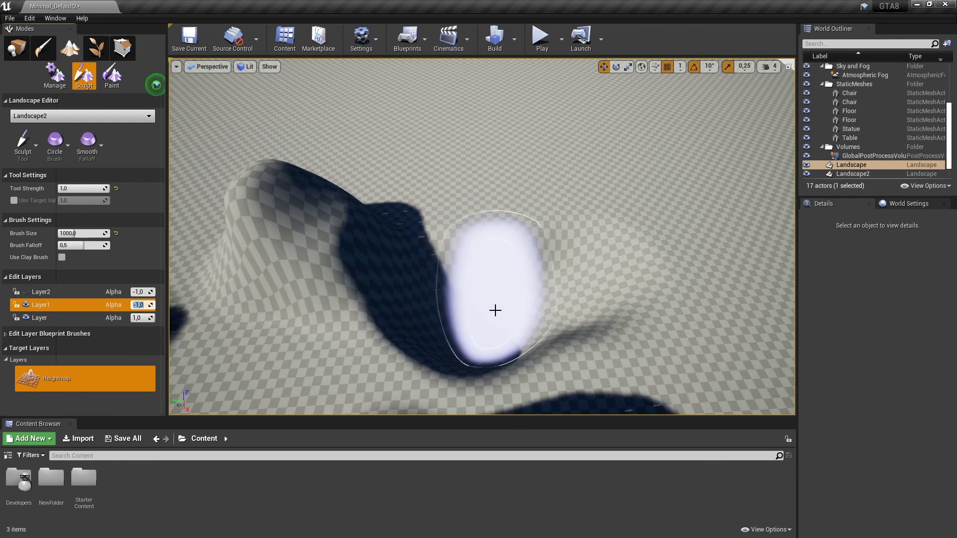
pyautogui.scroll(-3, 485, 186)
pyautogui.moveTo(484, 186); pyautogui.dragTo(485, 186, button='right')
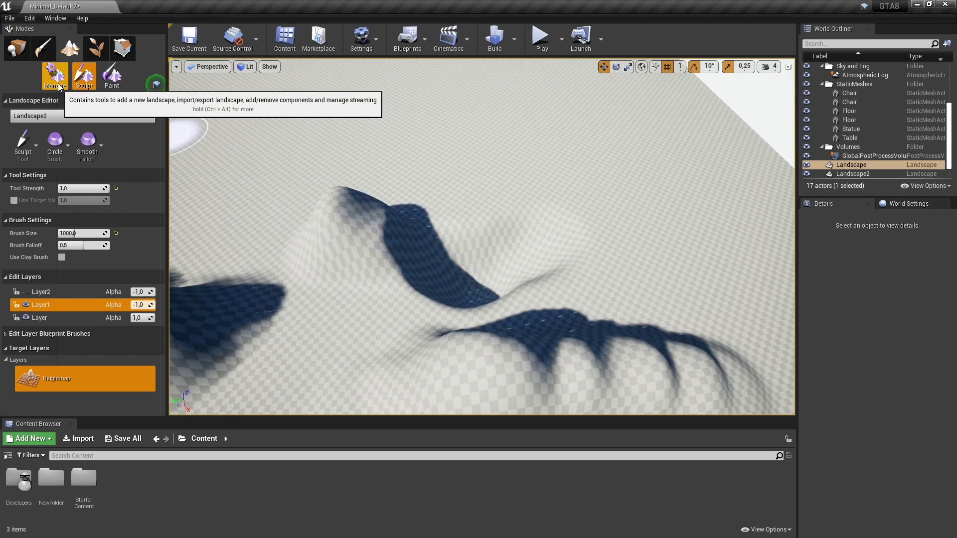
# - Select two Landscape2 components with the component Selection tool
pyautogui.click(59, 86)
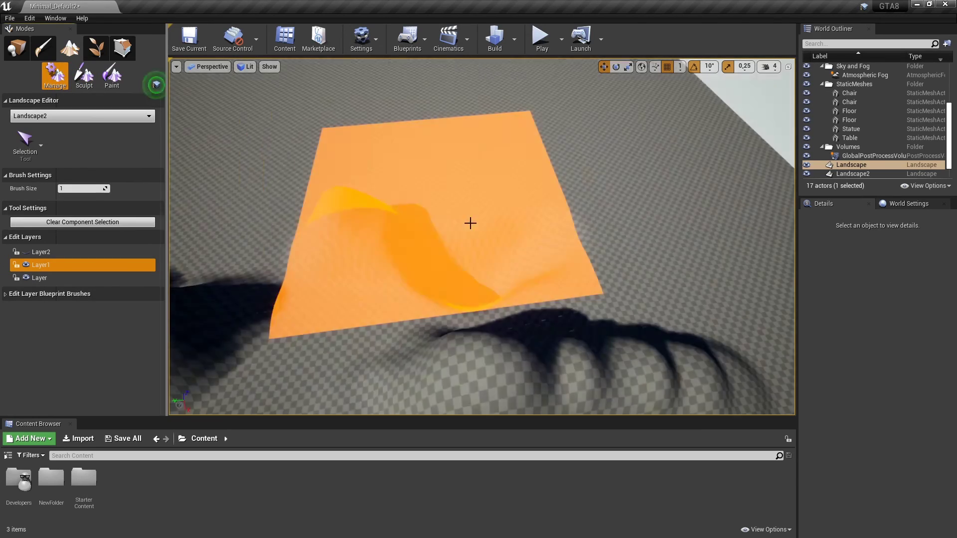
pyautogui.moveTo(470, 222); pyautogui.dragTo(175, 139, button='right')
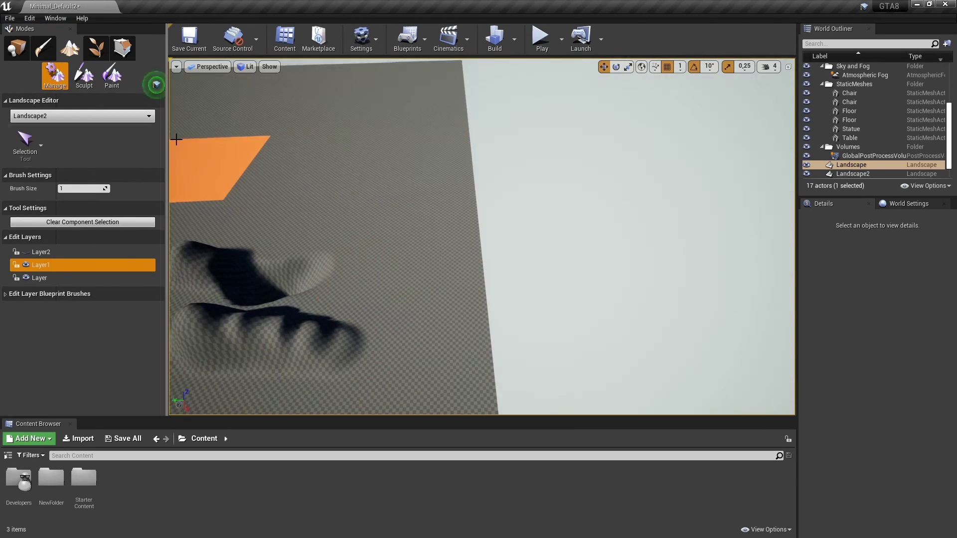
pyautogui.click(44, 143)
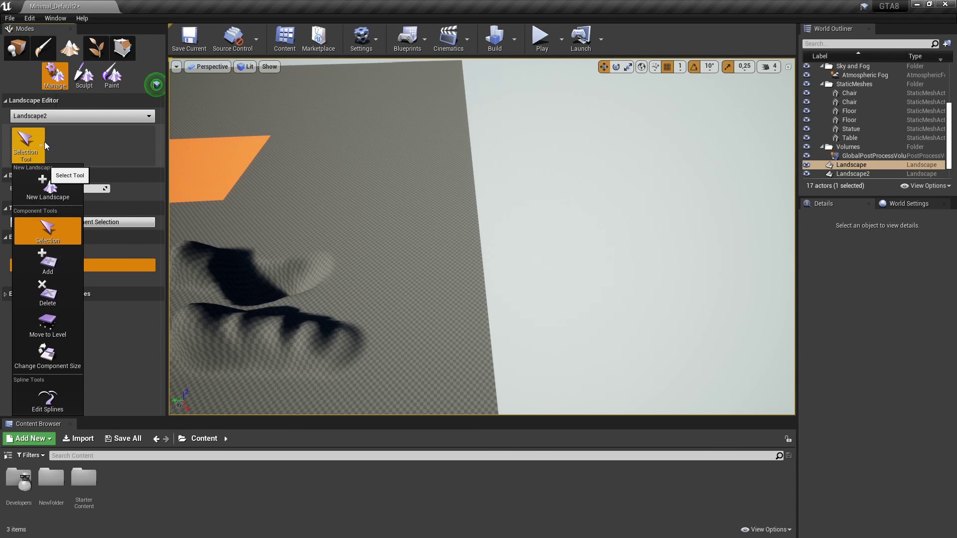
pyautogui.click(66, 227)
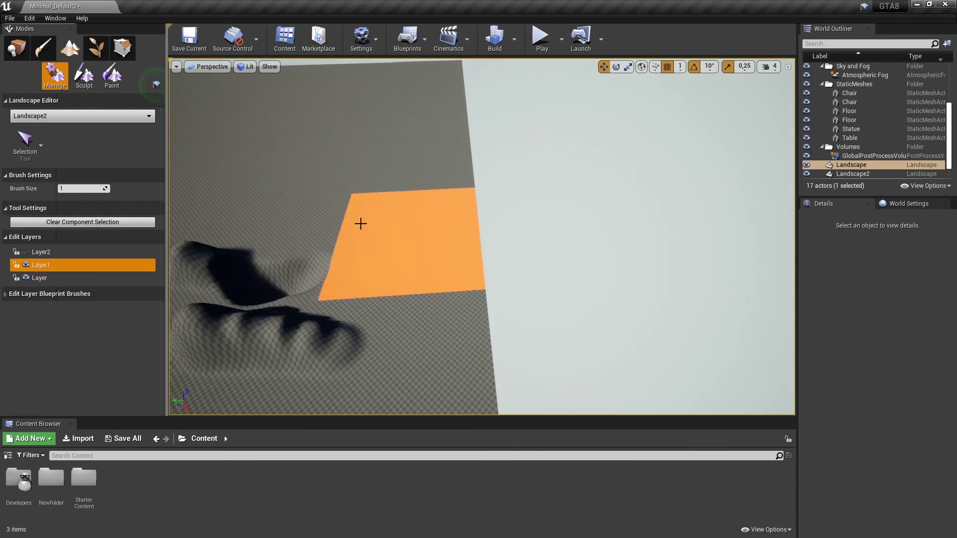
pyautogui.click(388, 244)
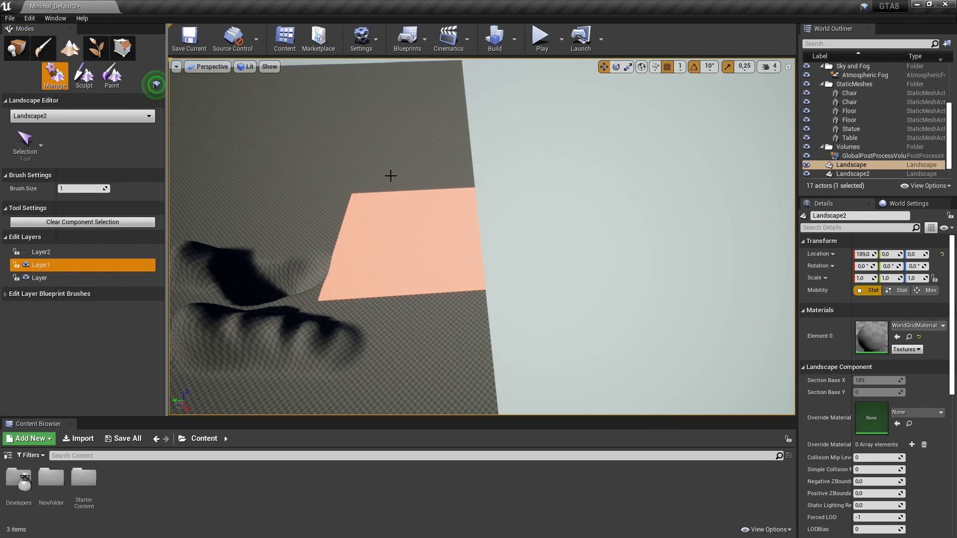
pyautogui.click(260, 156)
# - Set the selected landscape's X rotation to 45°
pyautogui.moveTo(357, 167); pyautogui.dragTo(357, 145, button='right')
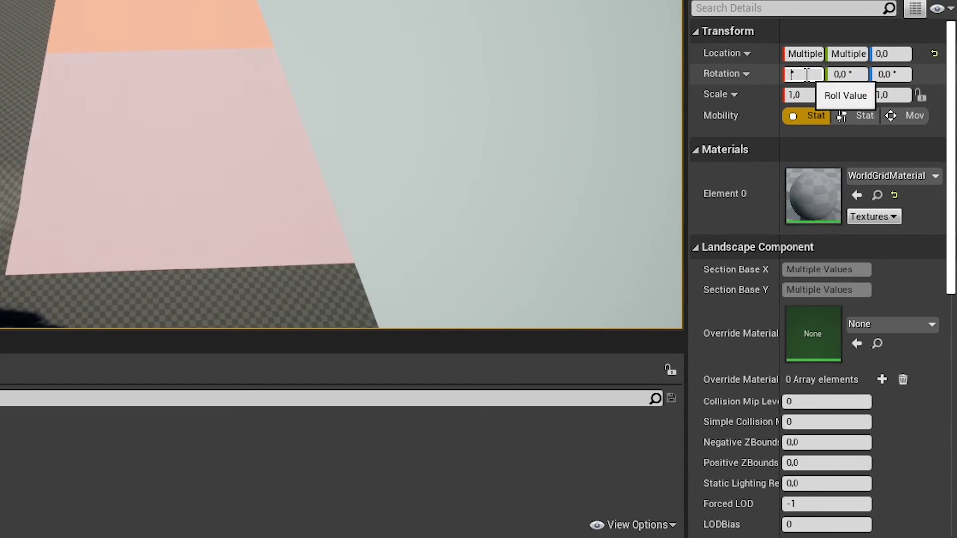
pyautogui.write('45')
pyautogui.press('Return')
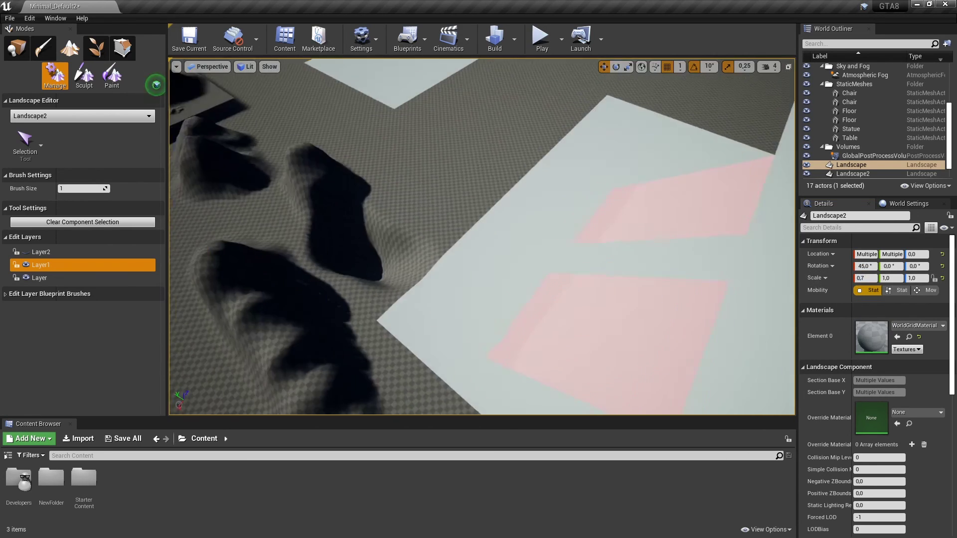
pyautogui.moveTo(746, 278); pyautogui.dragTo(633, 256, button='right')
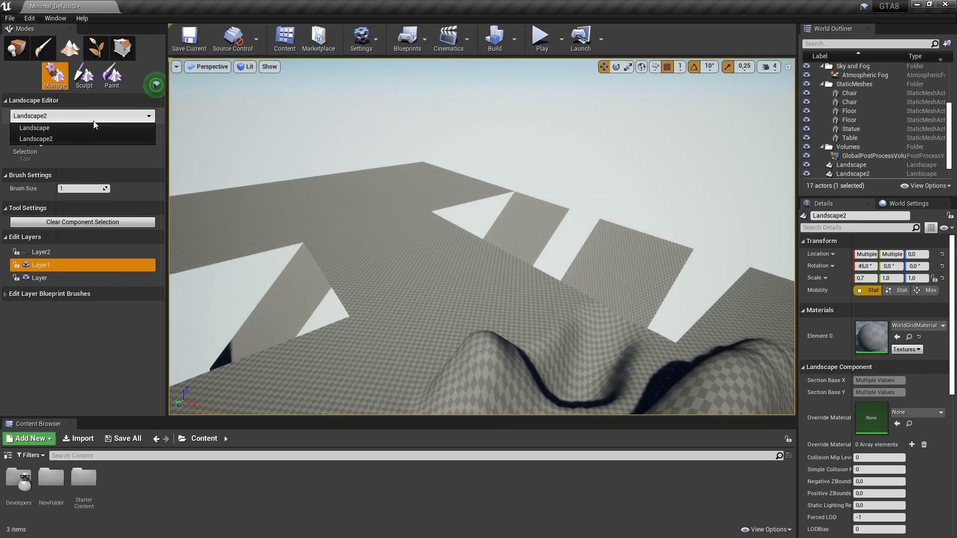
# - Switch to the first Landscape and assign M_Brick_Cut_Stone as its override material
pyautogui.click(34, 127)
pyautogui.moveTo(259, 181); pyautogui.dragTo(422, 243, button='right')
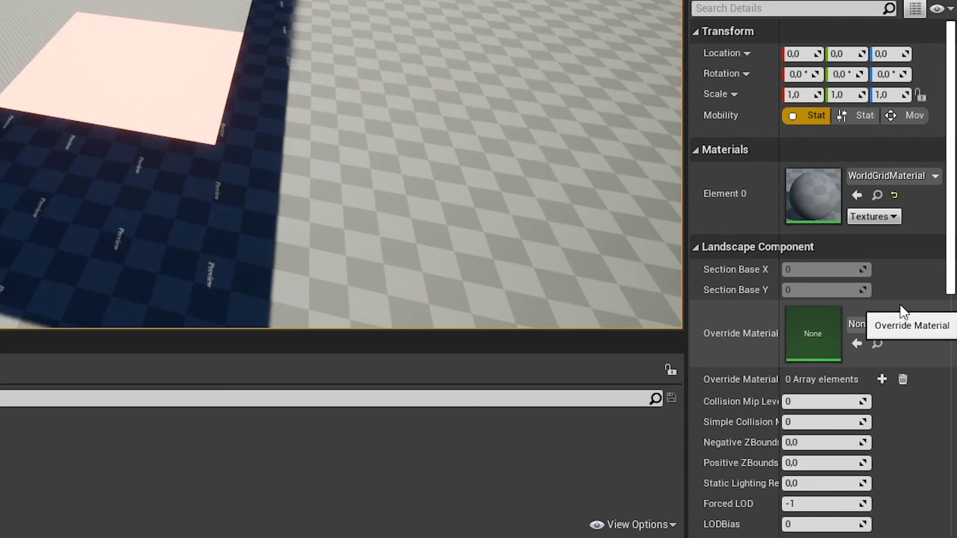
pyautogui.click(918, 325)
pyautogui.write('ston')
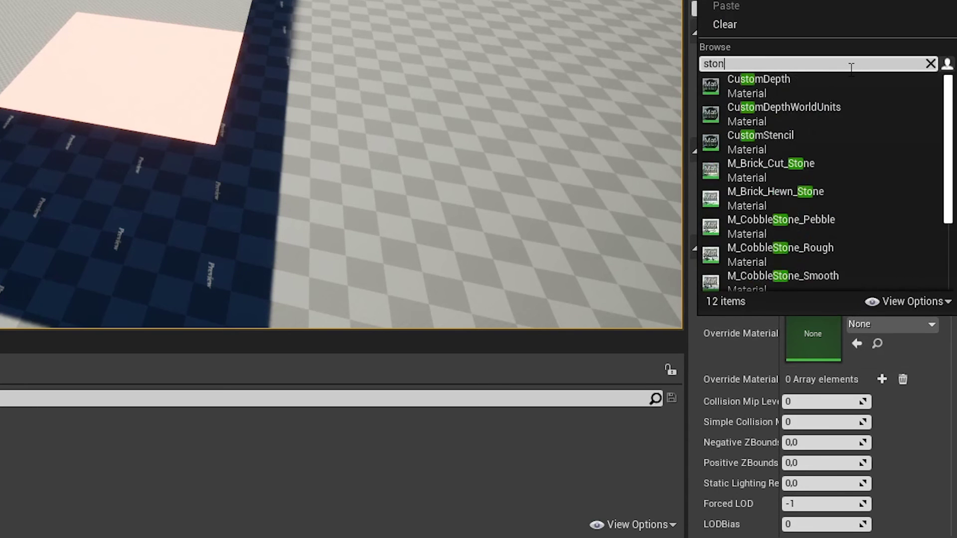
pyautogui.write('e')
pyautogui.click(851, 77)
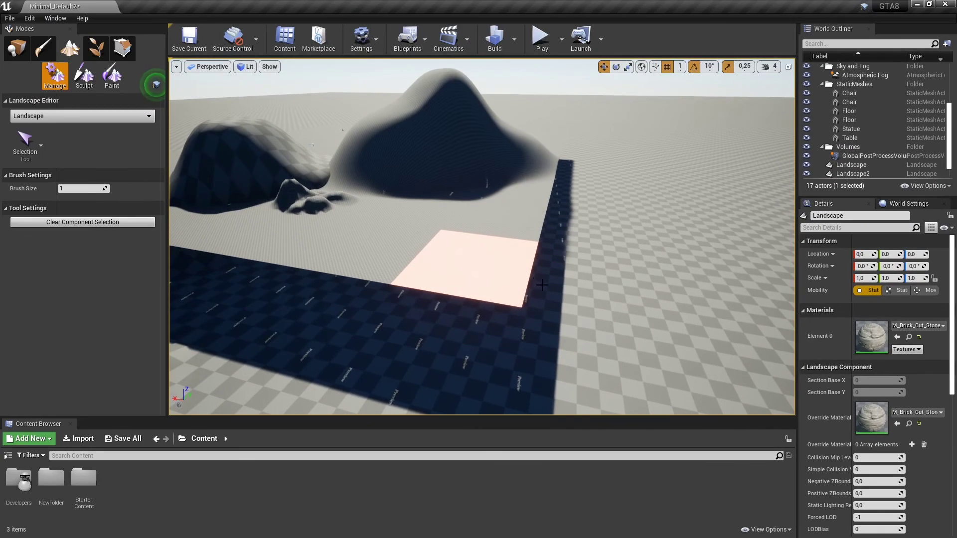
# - Clear the component selection and set the selection brush size to 2
pyautogui.click(510, 197)
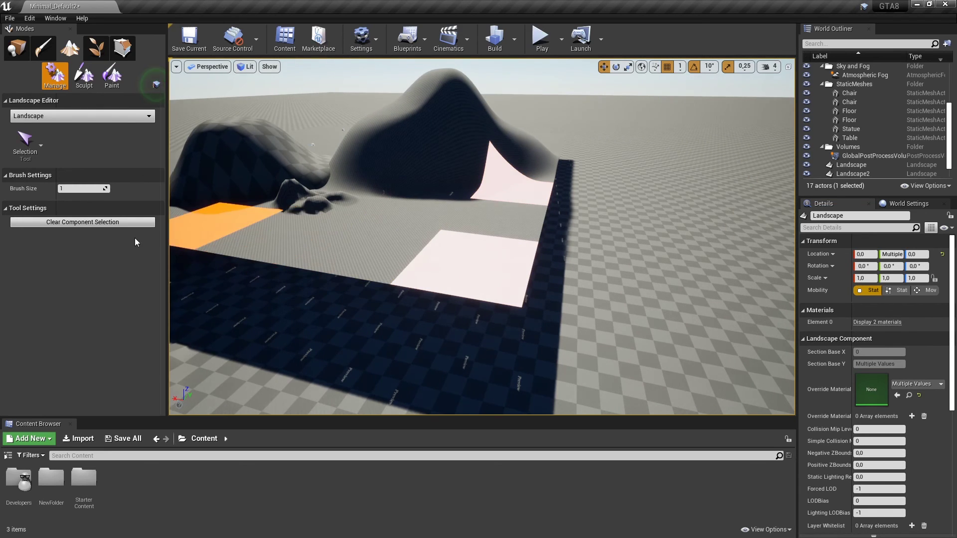
pyautogui.click(124, 225)
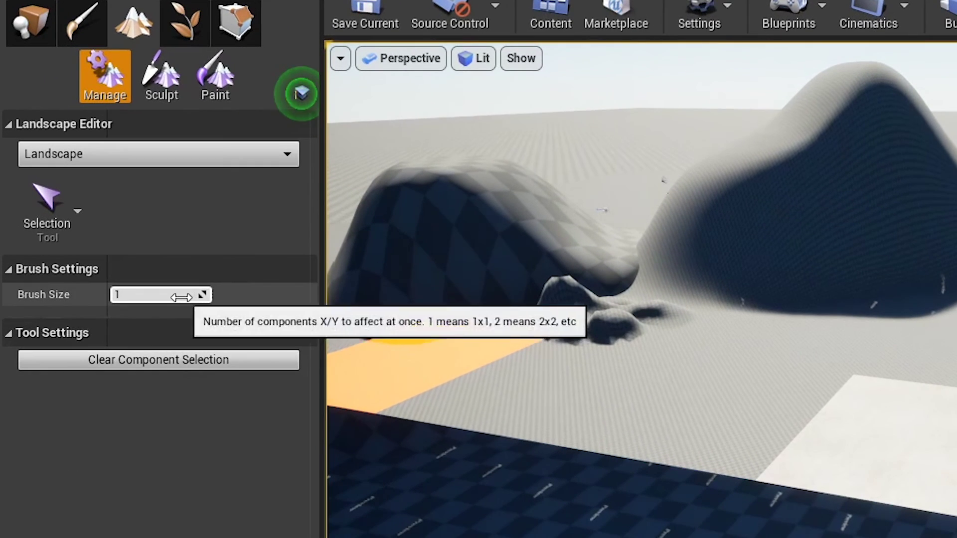
pyautogui.click(152, 260)
pyautogui.press('BackSpace')
pyautogui.write('2')
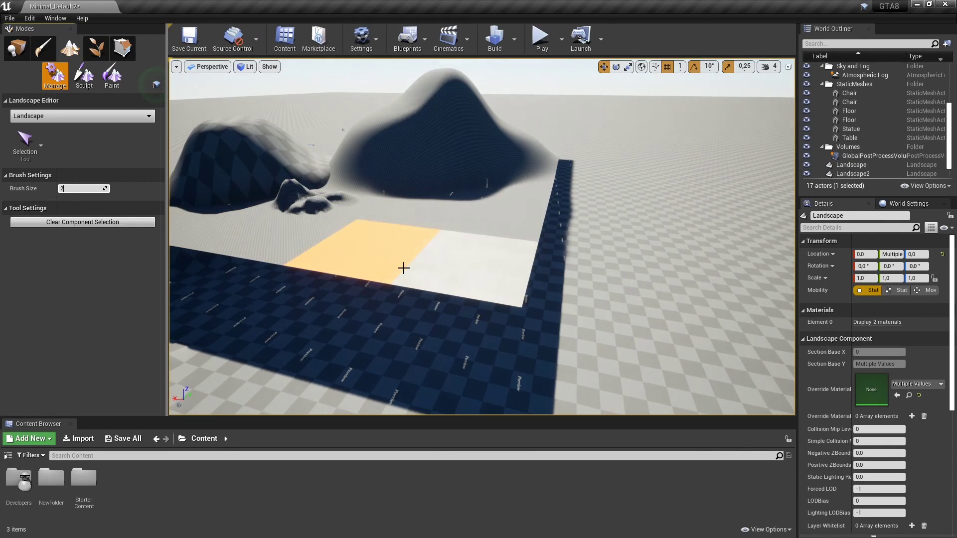
pyautogui.press('Return')
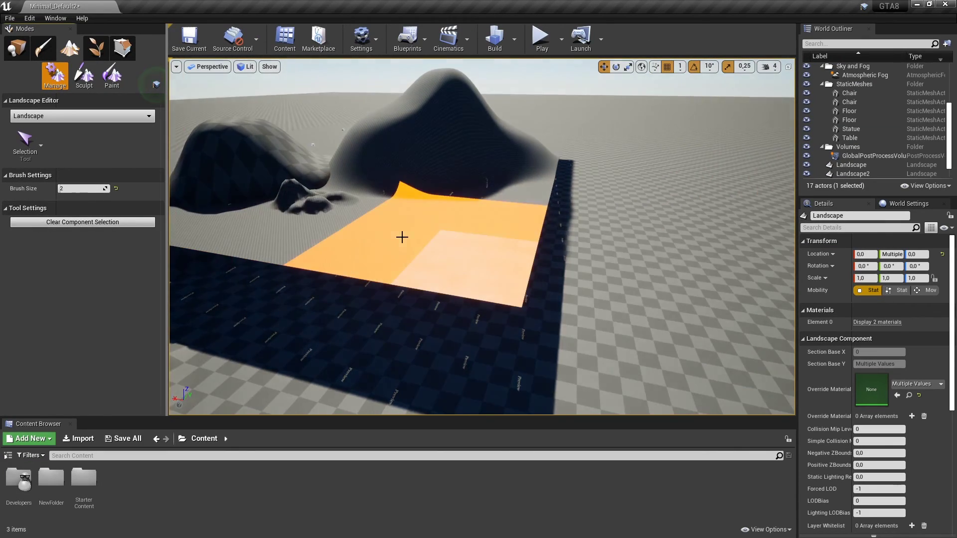
# - Select the central and hill components, then switch to the Add tool at brush size 1
pyautogui.click(407, 239)
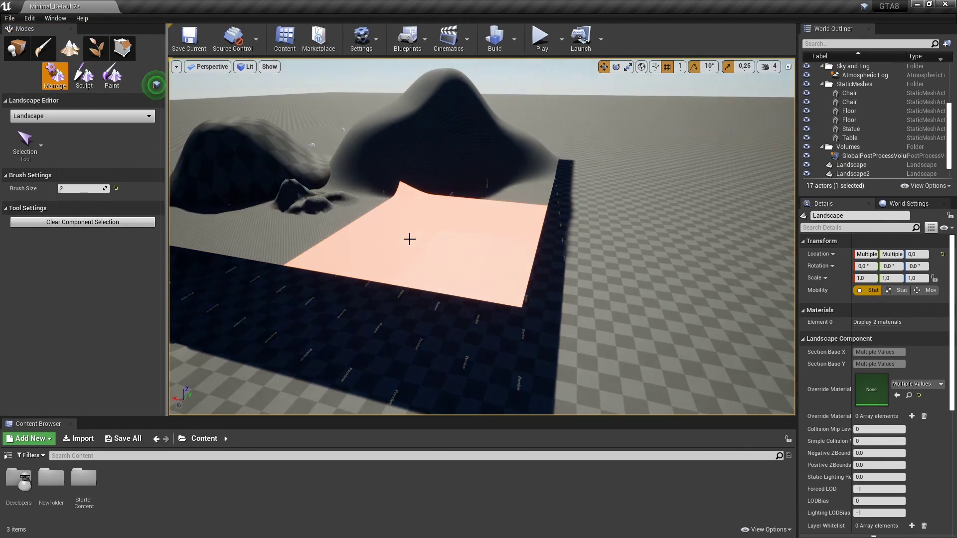
pyautogui.click(467, 165)
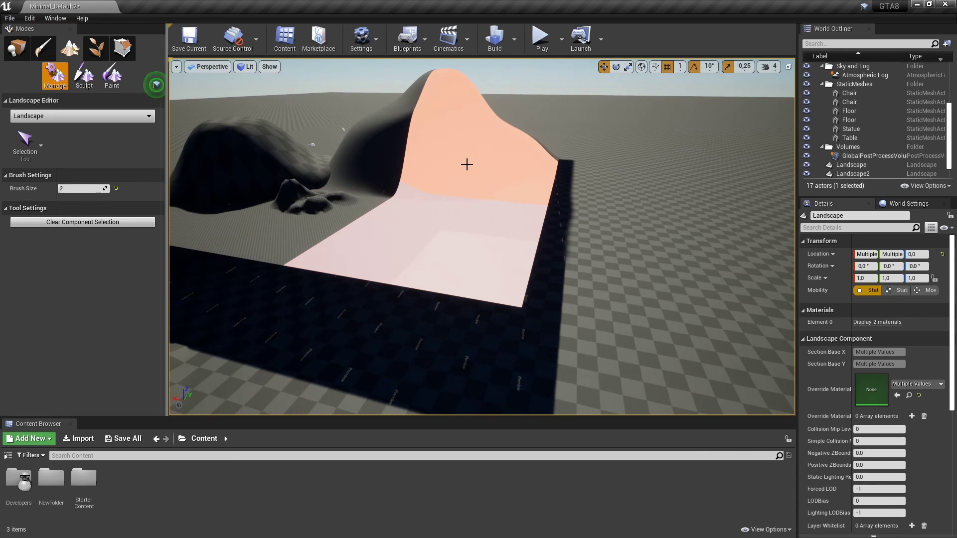
pyautogui.click(116, 188)
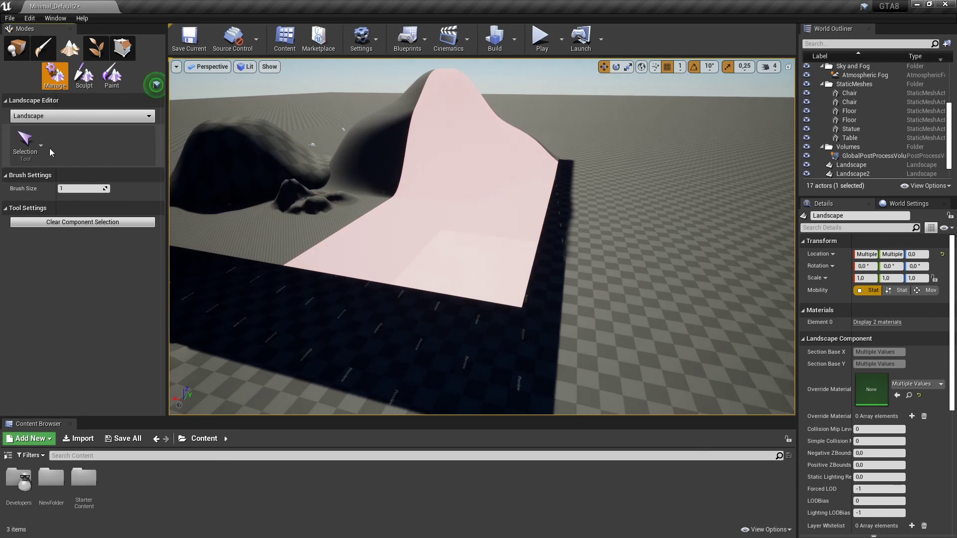
pyautogui.click(30, 144)
pyautogui.click(61, 225)
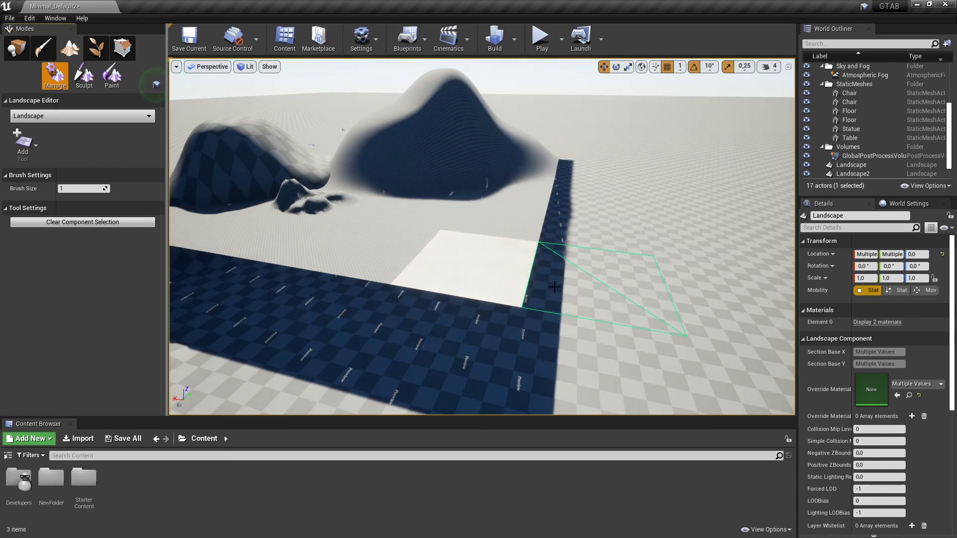
# - Add rows of new components extending the first landscape to the right and above
pyautogui.click(559, 288)
pyautogui.moveTo(558, 287); pyautogui.dragTo(523, 287, button='right')
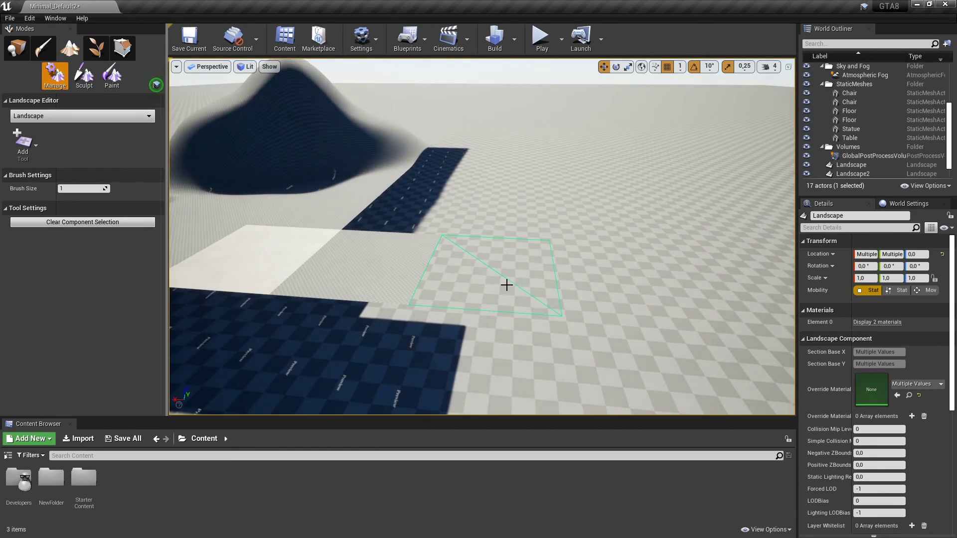
pyautogui.moveTo(506, 285); pyautogui.dragTo(712, 282)
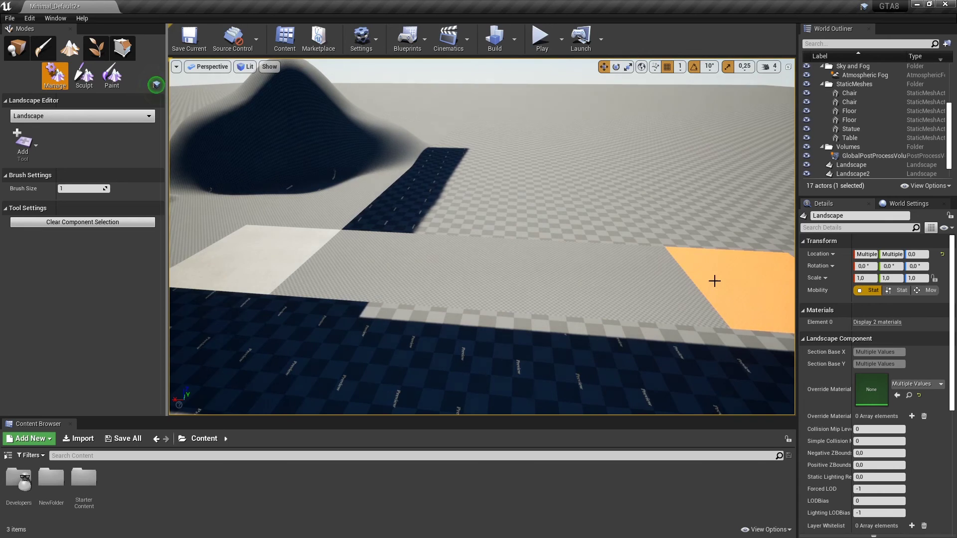
pyautogui.moveTo(714, 281); pyautogui.dragTo(581, 267, button='right')
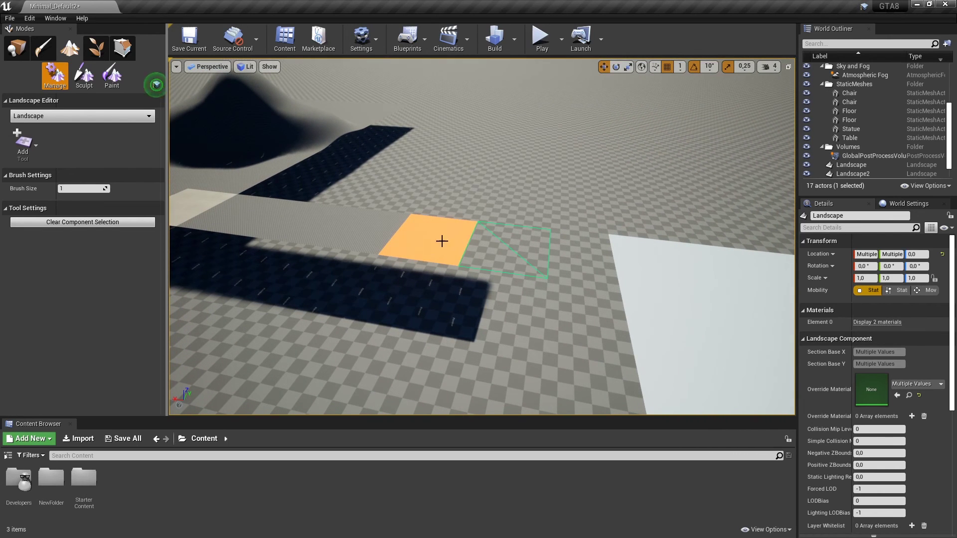
pyautogui.moveTo(441, 241)
pyautogui.mouseDown()
pyautogui.moveTo(505, 79)
pyautogui.moveTo(481, 143)
pyautogui.moveTo(522, 224)
pyautogui.mouseUp()
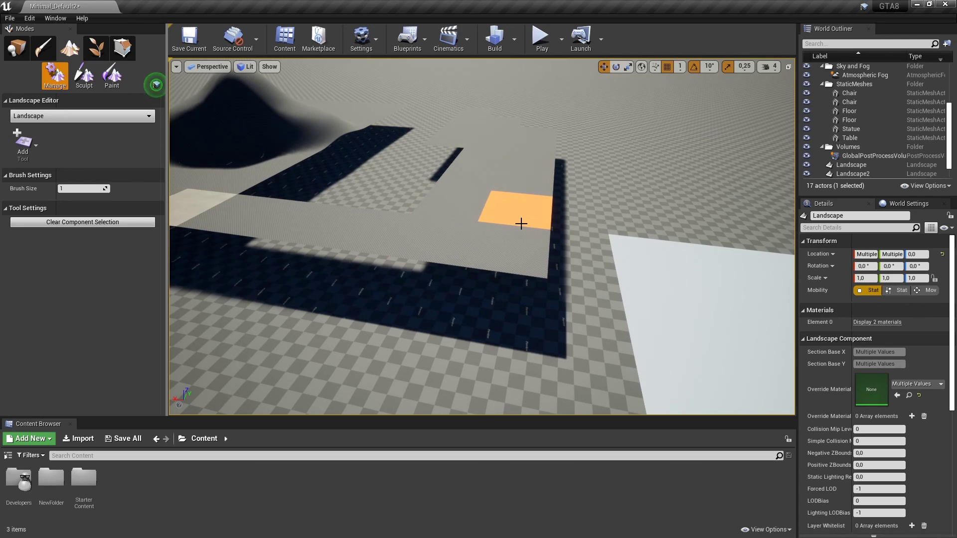
pyautogui.moveTo(521, 224); pyautogui.dragTo(139, 213, button='right')
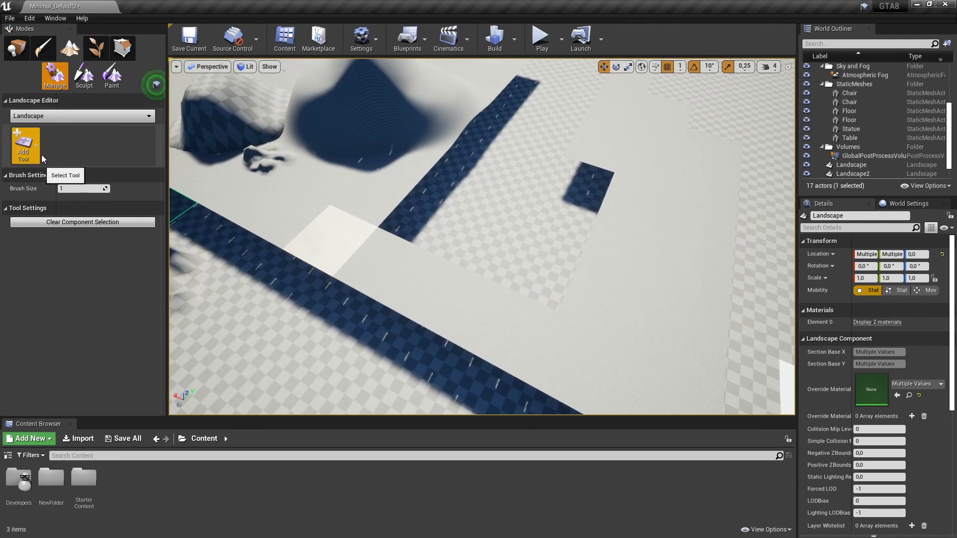
# - Delete the landscape components covering the road, then choose the Move to Level tool
pyautogui.click(35, 148)
pyautogui.click(67, 295)
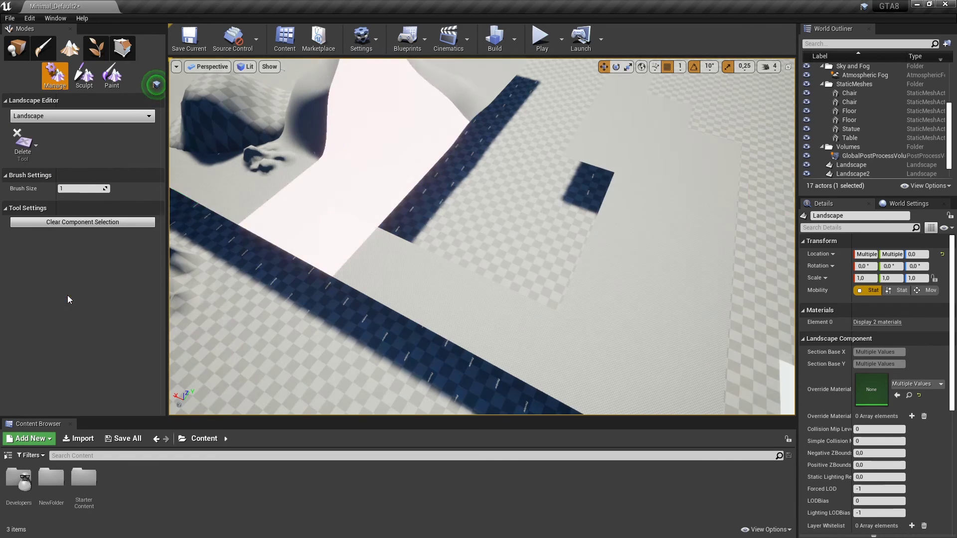
pyautogui.click(445, 297)
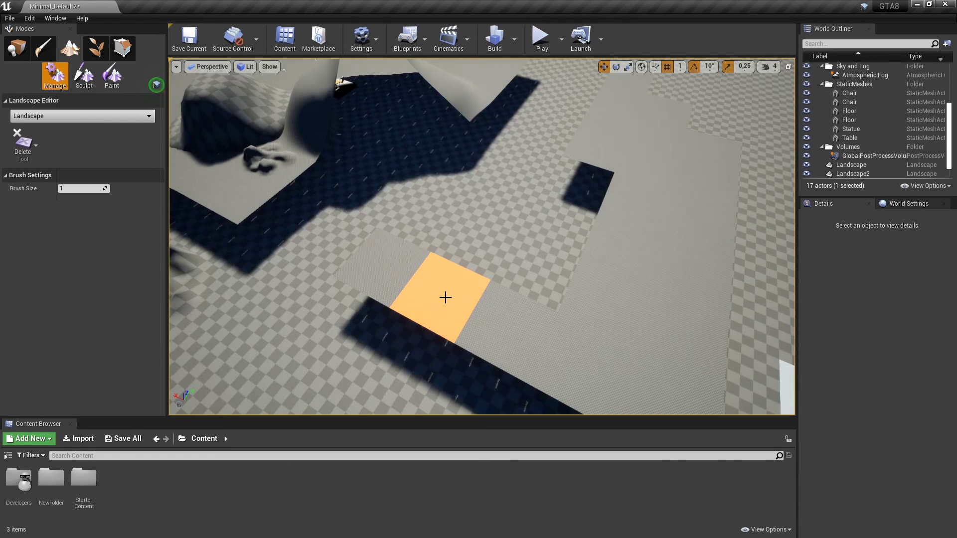
pyautogui.moveTo(467, 274)
pyautogui.mouseDown()
pyautogui.moveTo(619, 230)
pyautogui.moveTo(623, 204)
pyautogui.mouseUp()
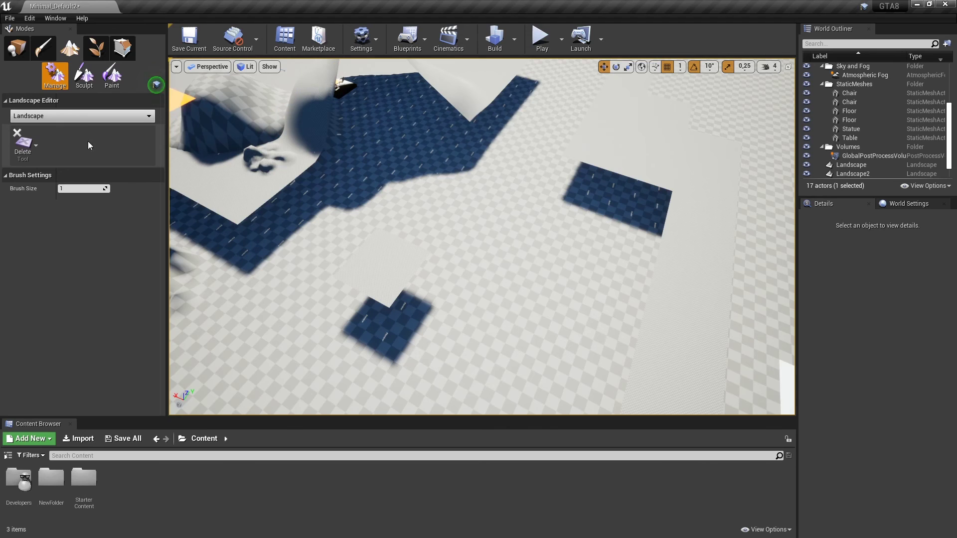
pyautogui.click(32, 150)
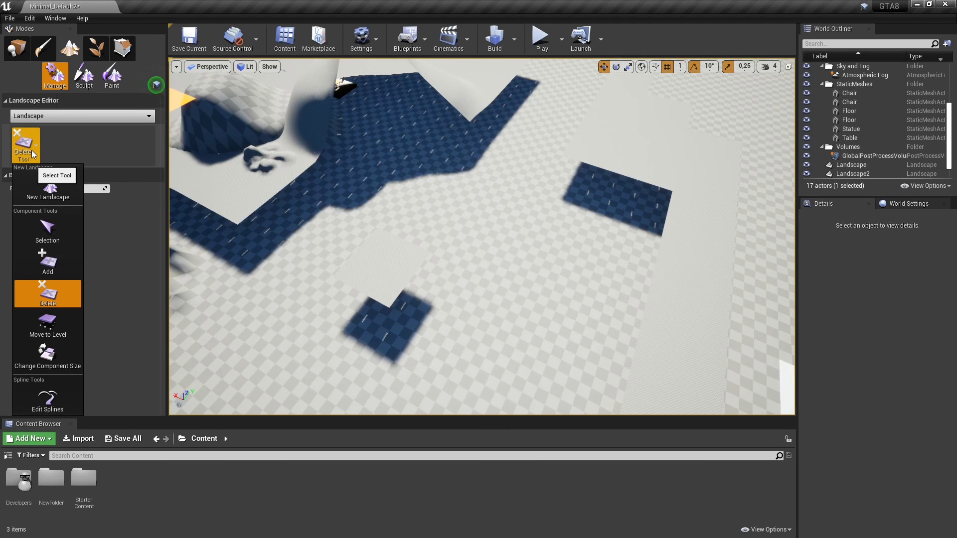
pyautogui.click(61, 325)
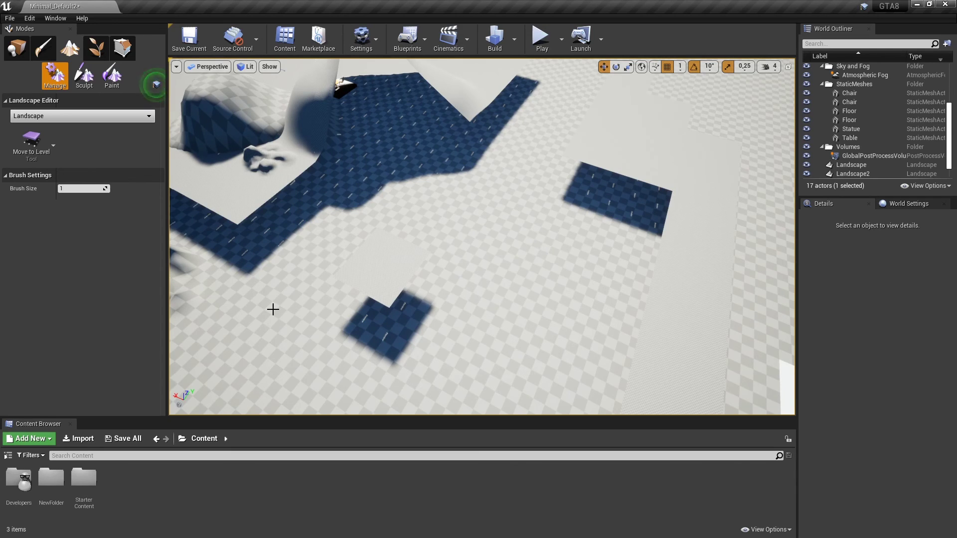
# - Look across the landscapes, keep the first Landscape selected, and list the management tools
pyautogui.moveTo(272, 310)
pyautogui.mouseDown(button='right')
pyautogui.moveTo(299, 306)
pyautogui.moveTo(299, 279)
pyautogui.mouseUp(button='right')
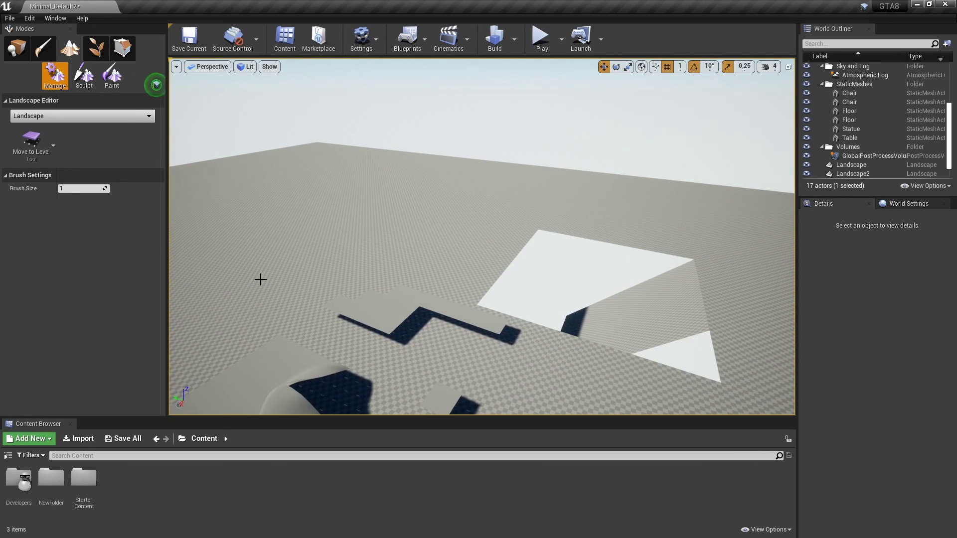
pyautogui.moveTo(260, 279); pyautogui.dragTo(261, 269, button='right')
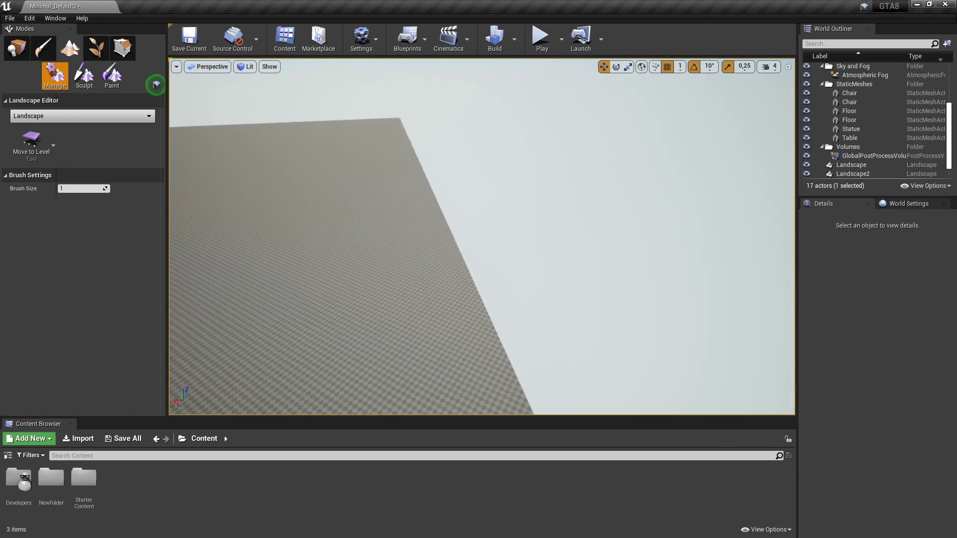
pyautogui.moveTo(260, 269)
pyautogui.mouseDown(button='right')
pyautogui.moveTo(207, 246)
pyautogui.moveTo(222, 234)
pyautogui.mouseUp(button='right')
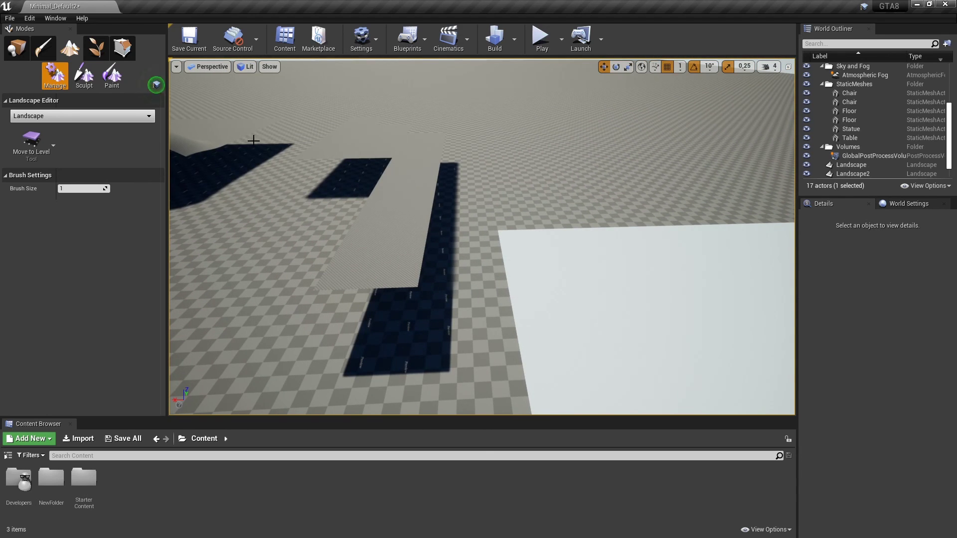
pyautogui.click(114, 116)
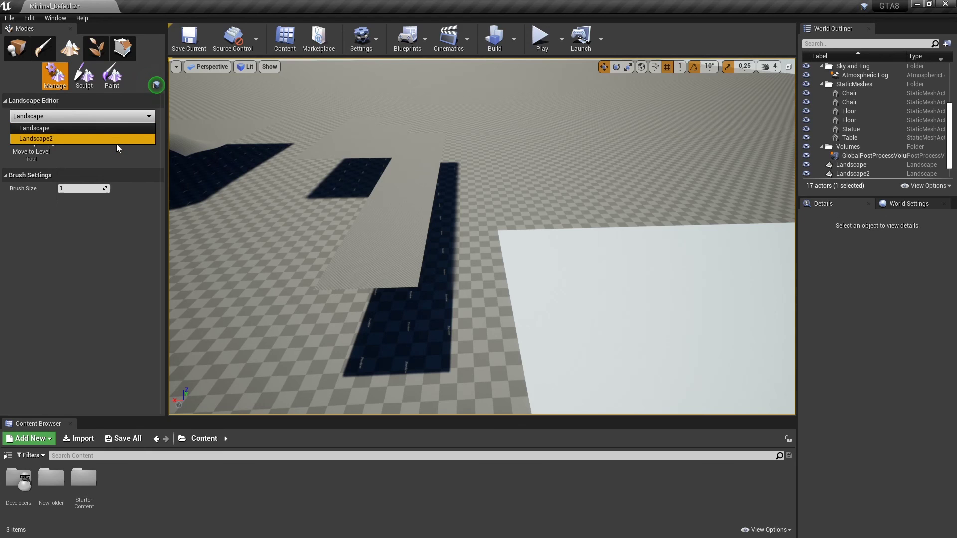
pyautogui.click(120, 229)
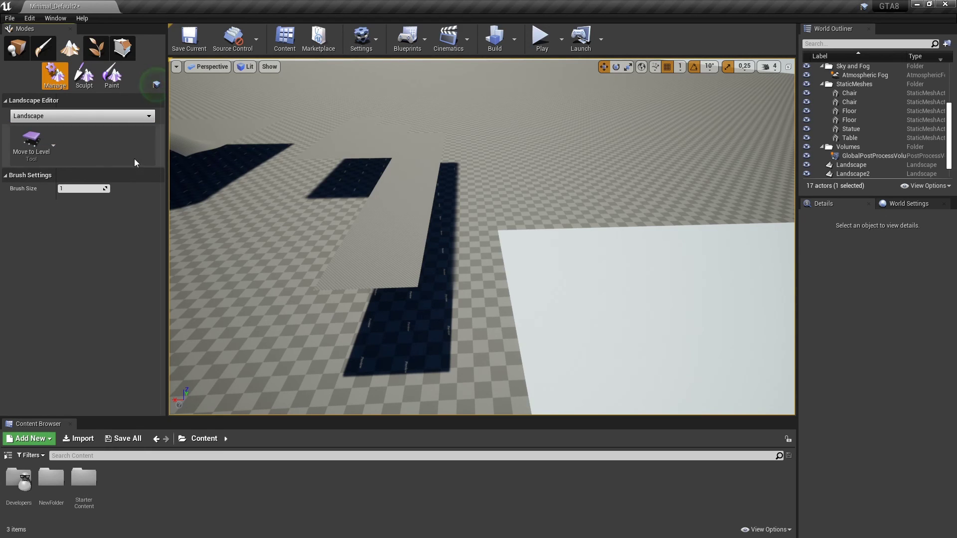
pyautogui.click(51, 143)
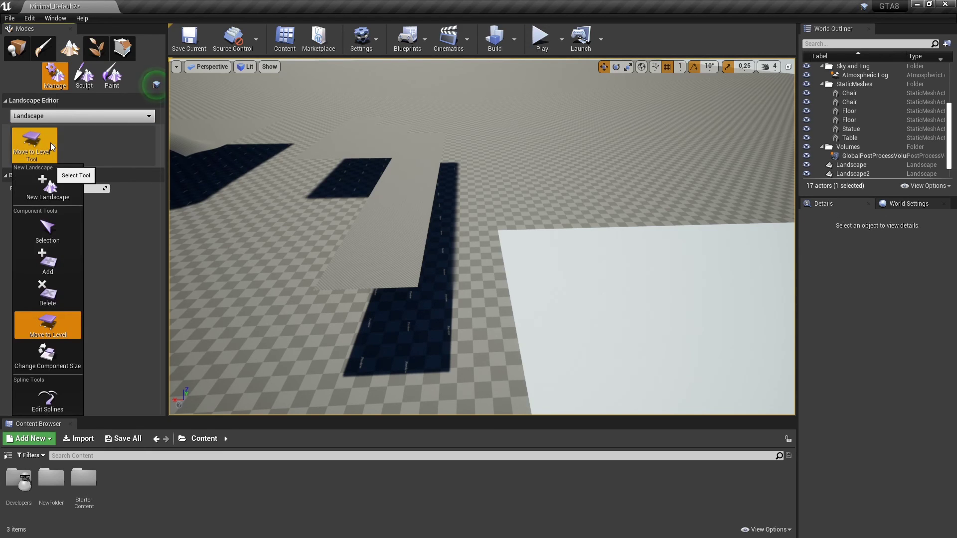
# - Choose Change Component Size and set the landscape's X and Y scale to 100
pyautogui.click(54, 356)
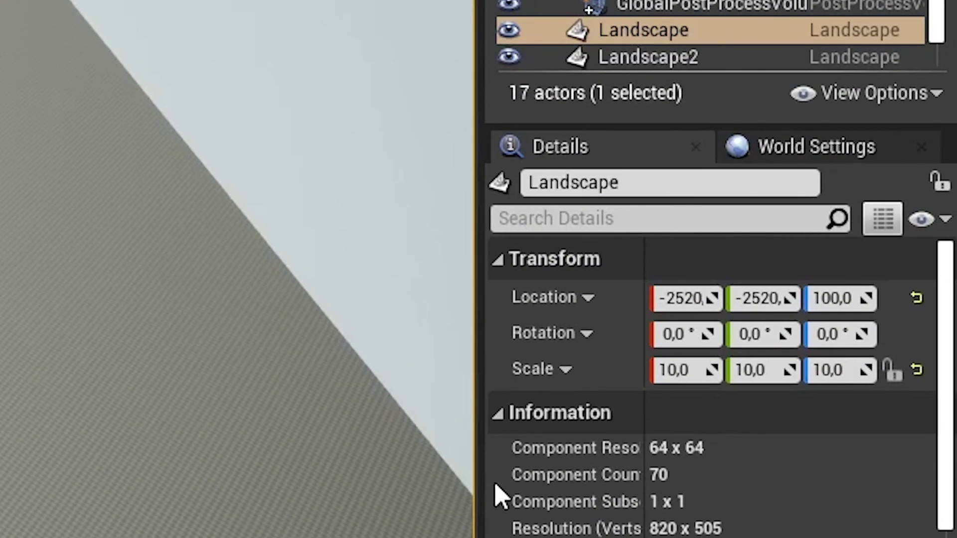
pyautogui.click(680, 370)
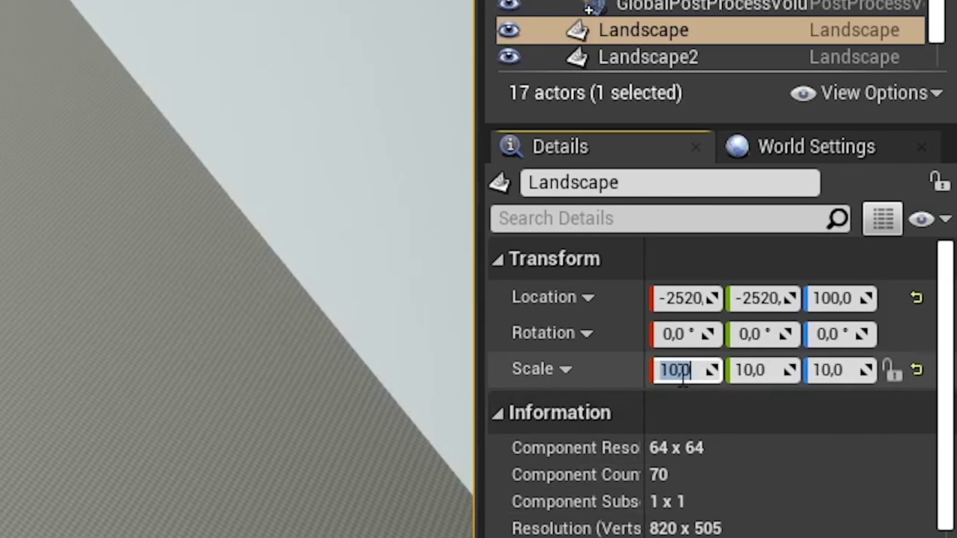
pyautogui.write('100')
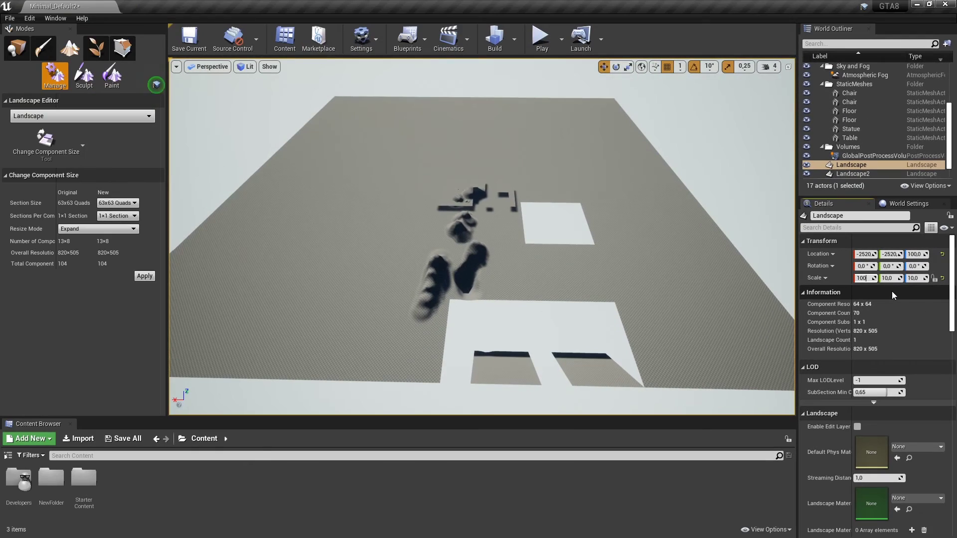
pyautogui.press('Tab')
pyautogui.write('100')
pyautogui.press('Return')
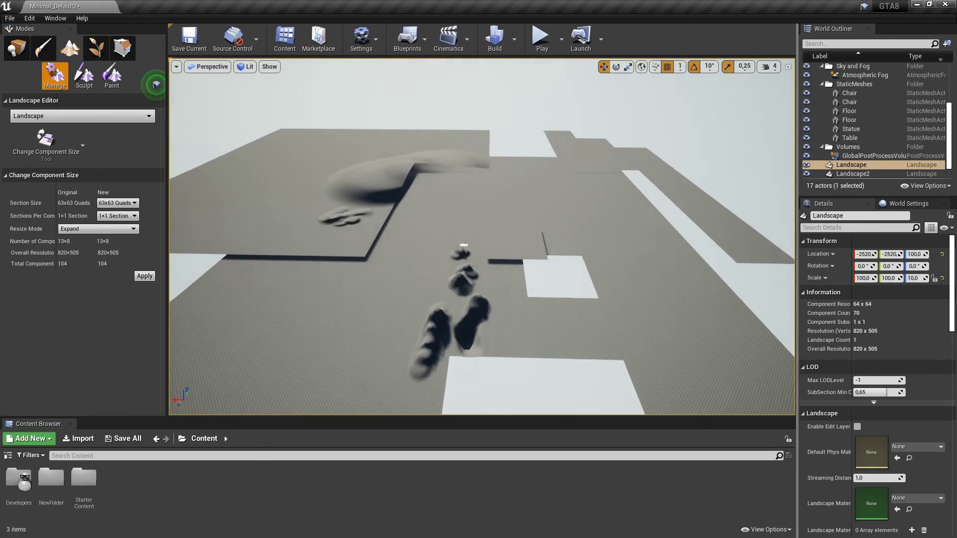
pyautogui.scroll(-2, 572, 176)
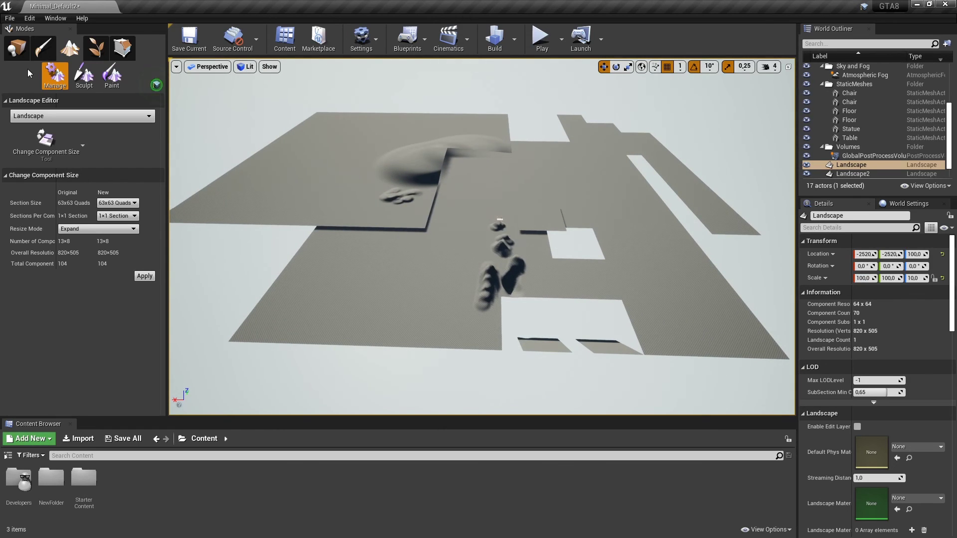
# - Move the landscape sideways and raise it above the other landscapes
pyautogui.hotkey('shift', '1')
pyautogui.moveTo(517, 210); pyautogui.dragTo(719, 288)
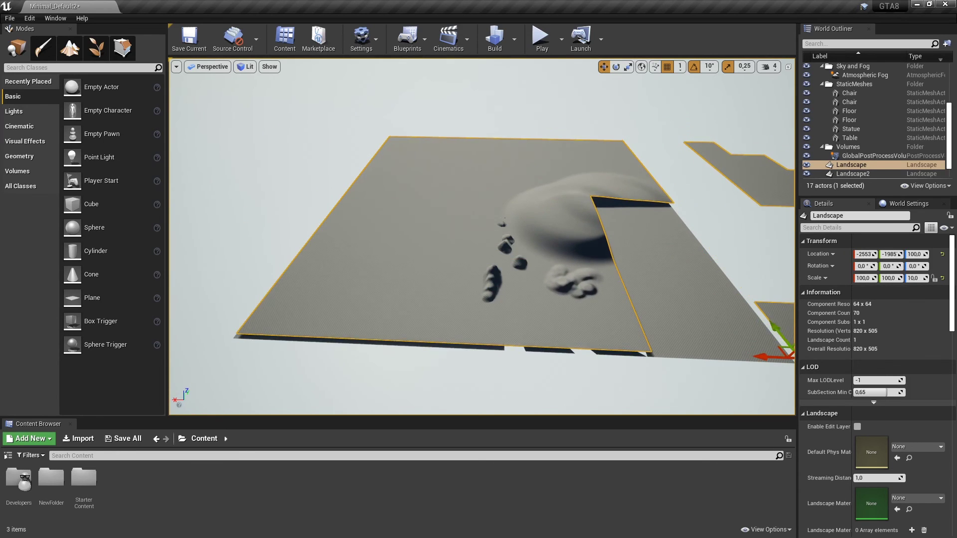
pyautogui.moveTo(719, 288); pyautogui.dragTo(777, 399)
pyautogui.moveTo(417, 233); pyautogui.dragTo(416, 233, button='right')
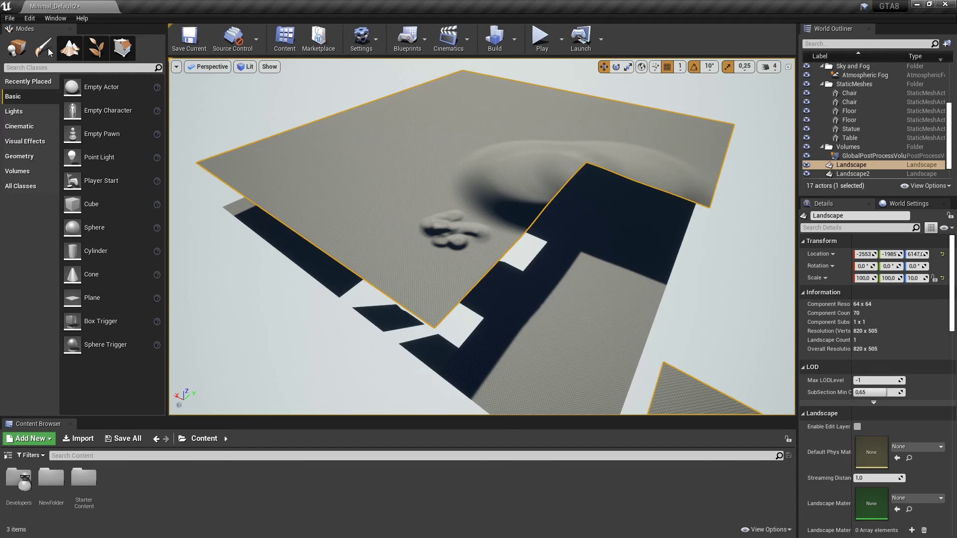
# - Convert the landscape to 7x7 Quads section size and apply
pyautogui.click(70, 48)
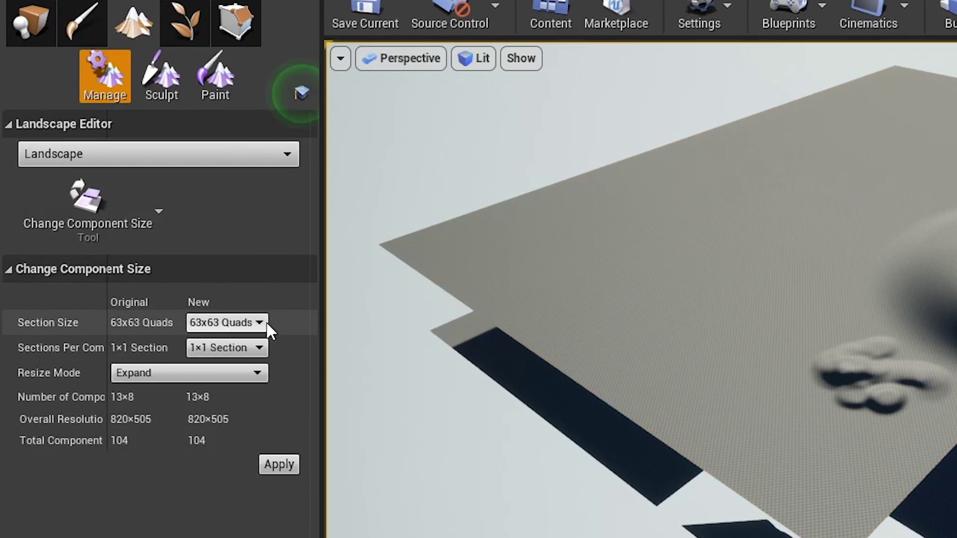
pyautogui.click(267, 322)
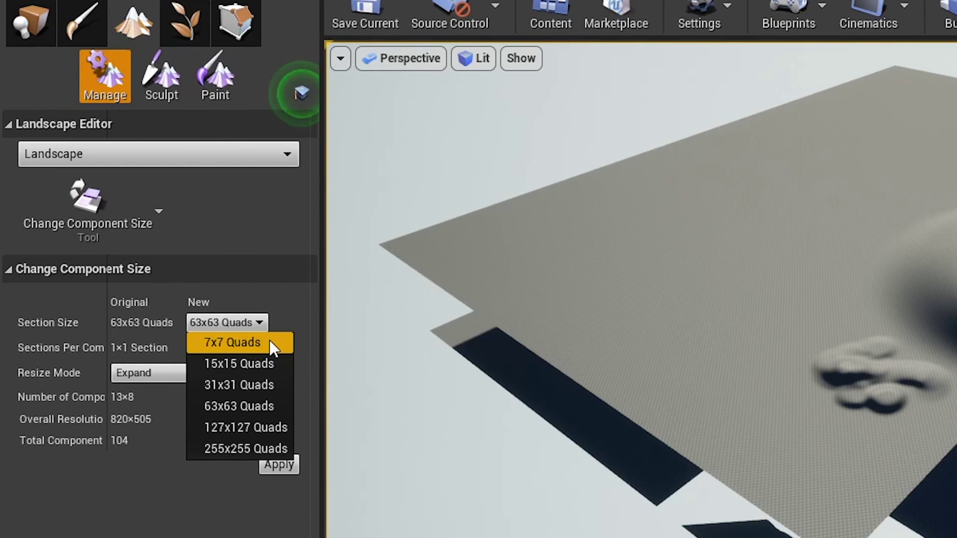
pyautogui.click(269, 342)
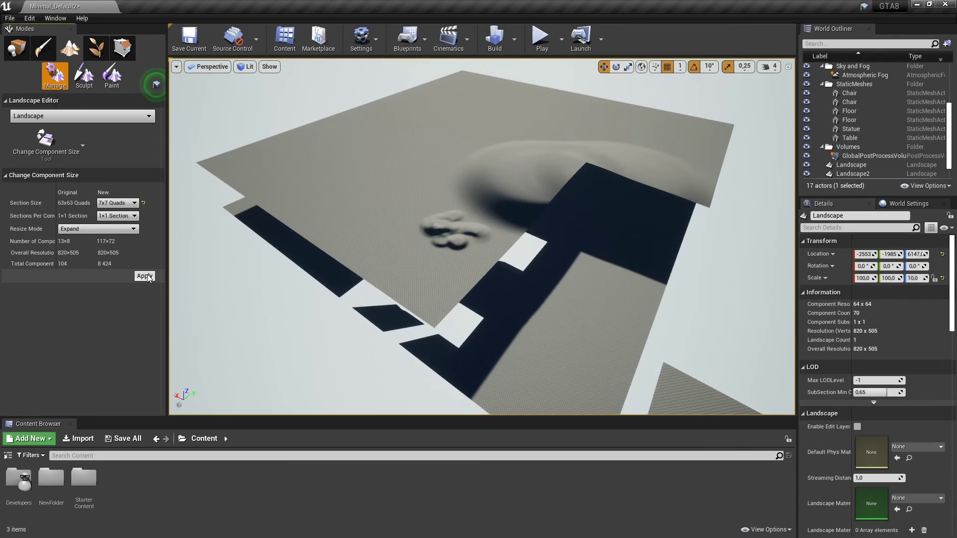
pyautogui.click(145, 276)
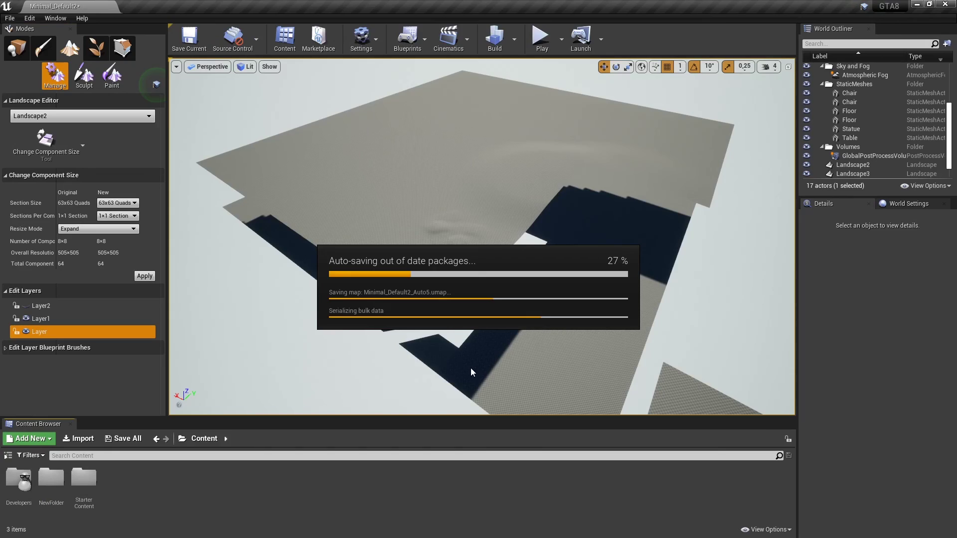
# - Render the viewport in Wireframe to compare both landscapes' mesh density, briefly going full screen with F11
pyautogui.moveTo(471, 368); pyautogui.dragTo(470, 368, button='right')
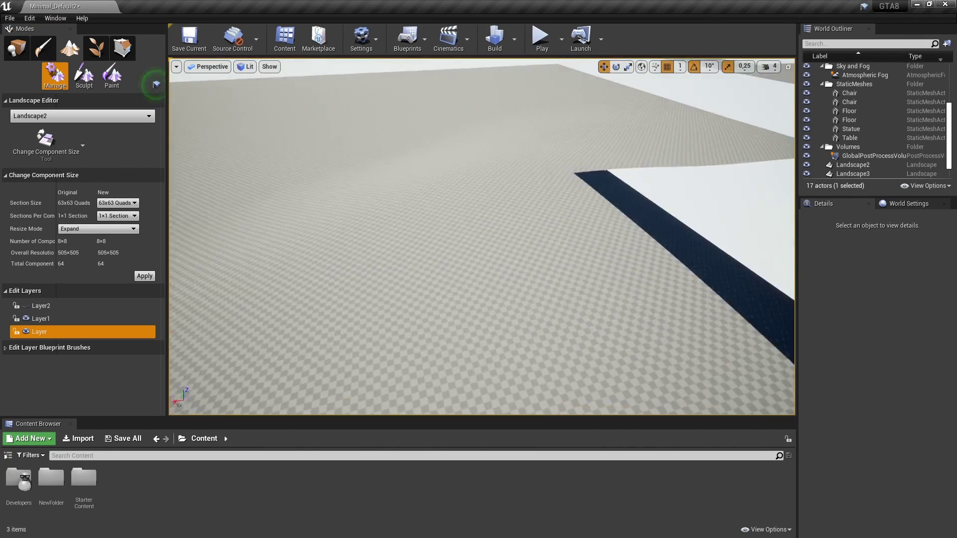
pyautogui.moveTo(433, 342); pyautogui.dragTo(433, 342, button='right')
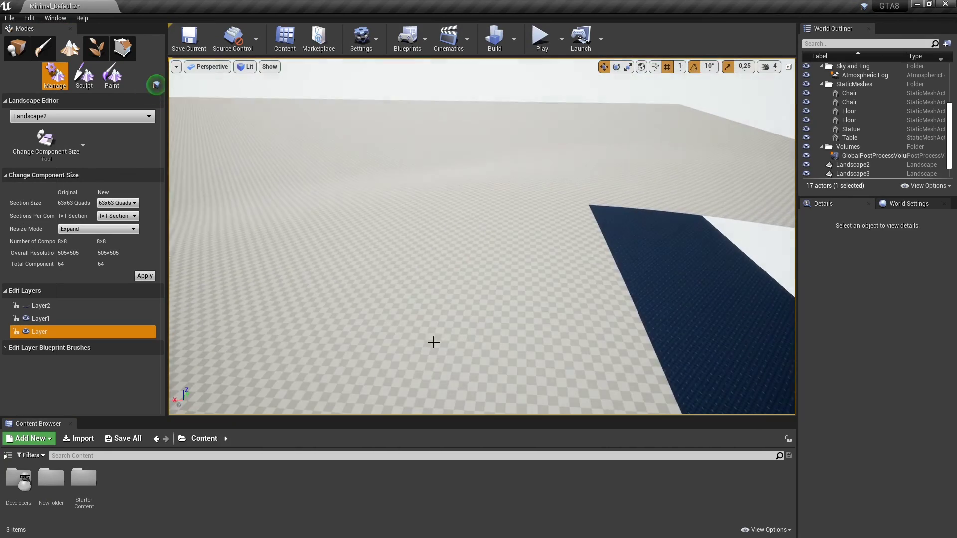
pyautogui.click(244, 66)
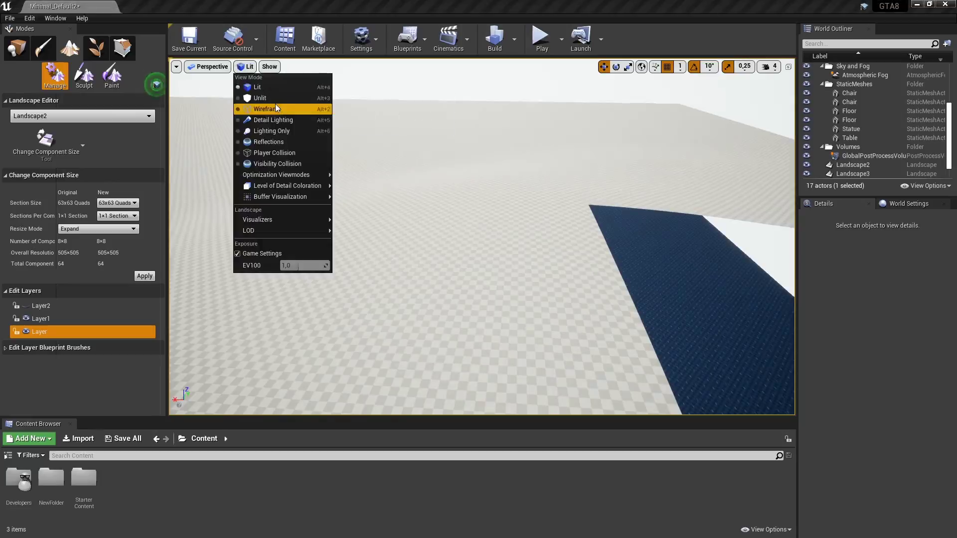
pyautogui.click(256, 109)
pyautogui.moveTo(370, 276); pyautogui.dragTo(345, 315, button='right')
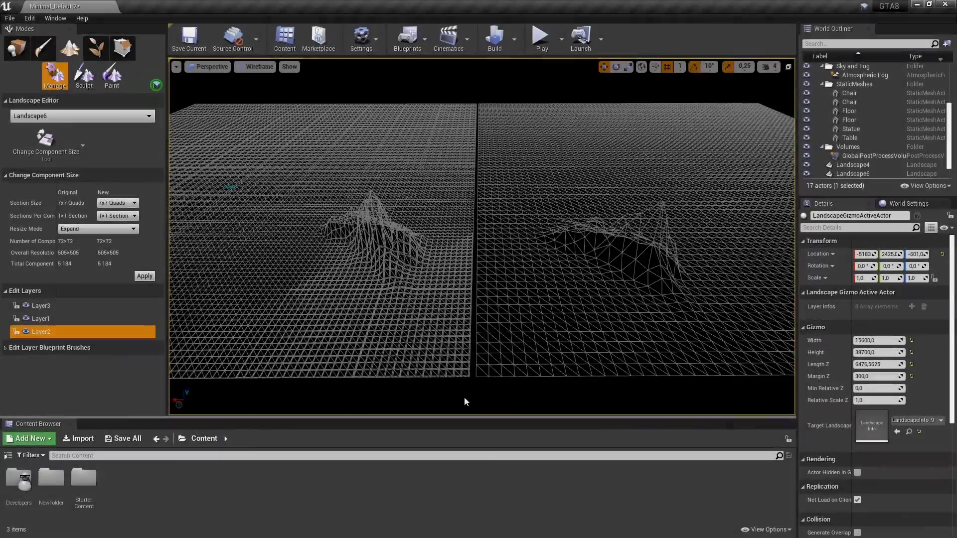
pyautogui.press('F11')
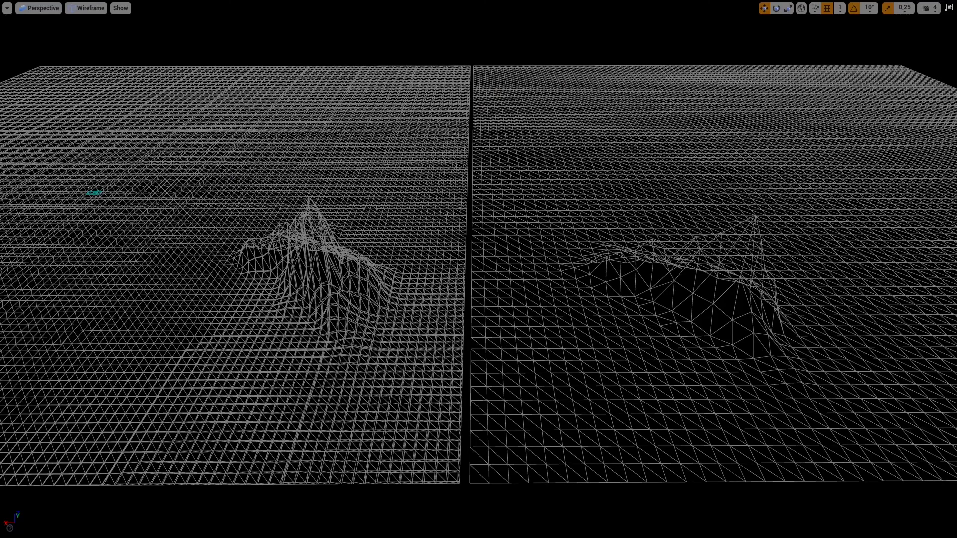
pyautogui.moveTo(345, 315); pyautogui.dragTo(344, 315, button='right')
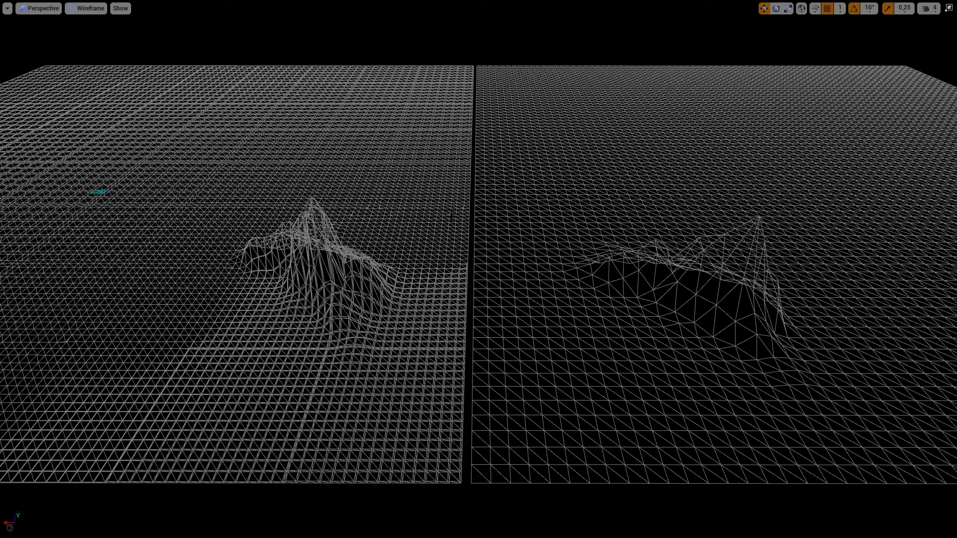
pyautogui.press('F11')
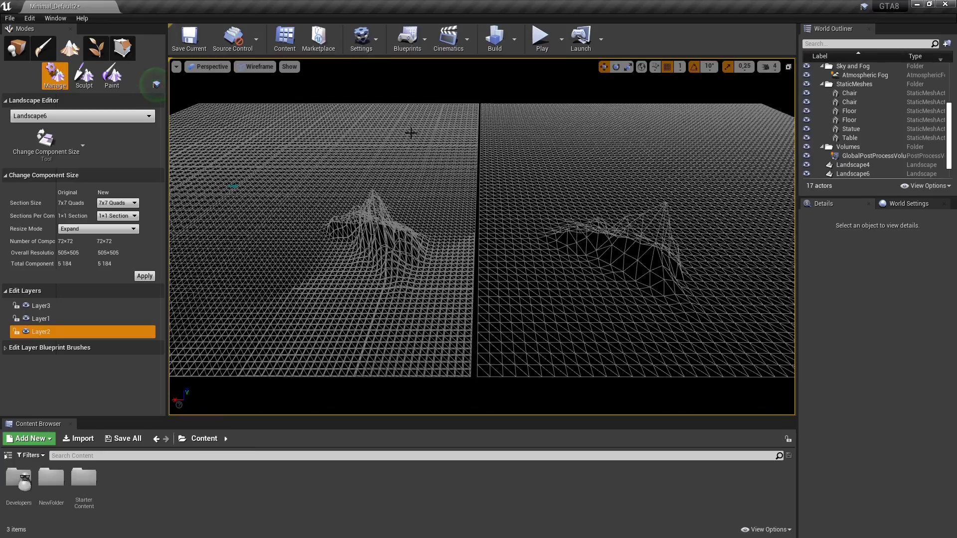
# - Toggle the viewport with F11 and zoom in toward the two wireframe landscapes
pyautogui.press('F11')
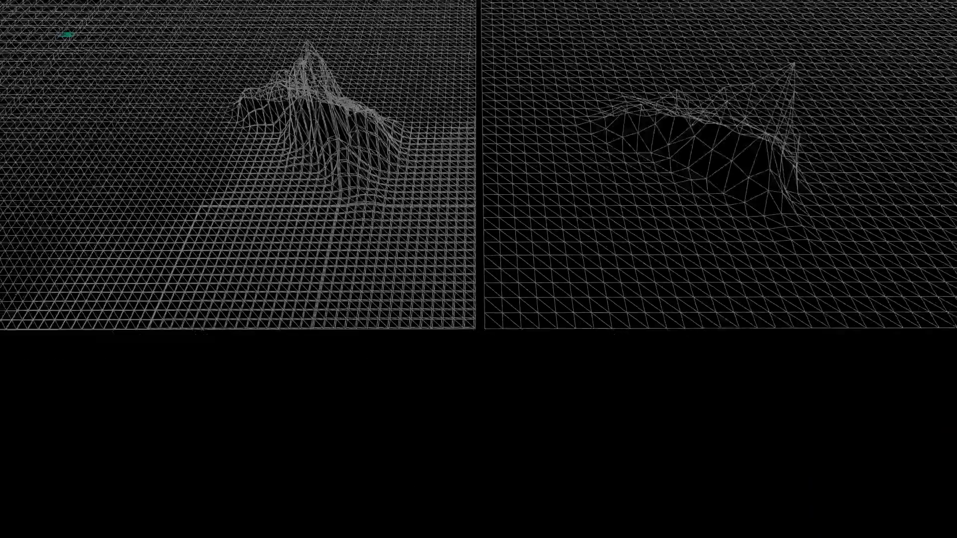
pyautogui.scroll(10, 361, 56)
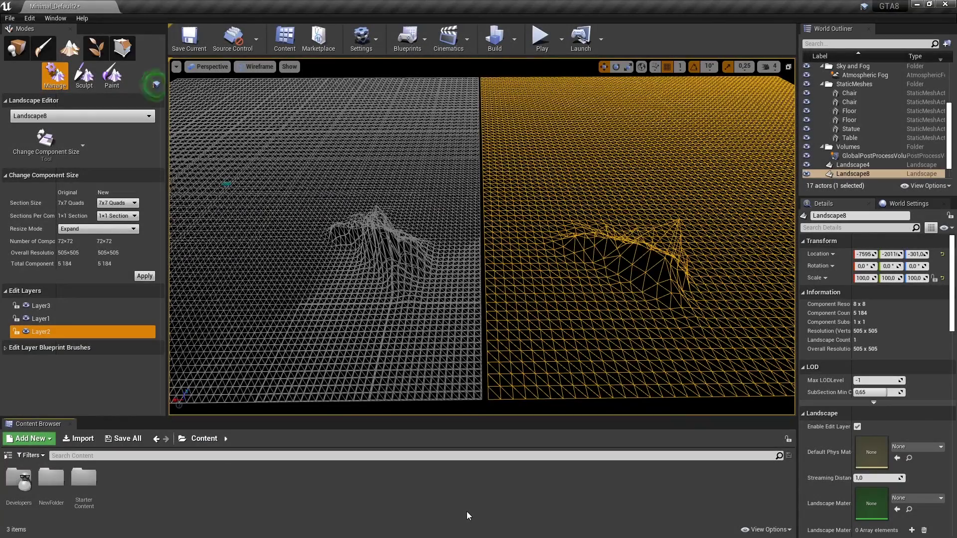
# - Apply a 255x255 Quads section size to the landscape and look around the result
pyautogui.click(120, 207)
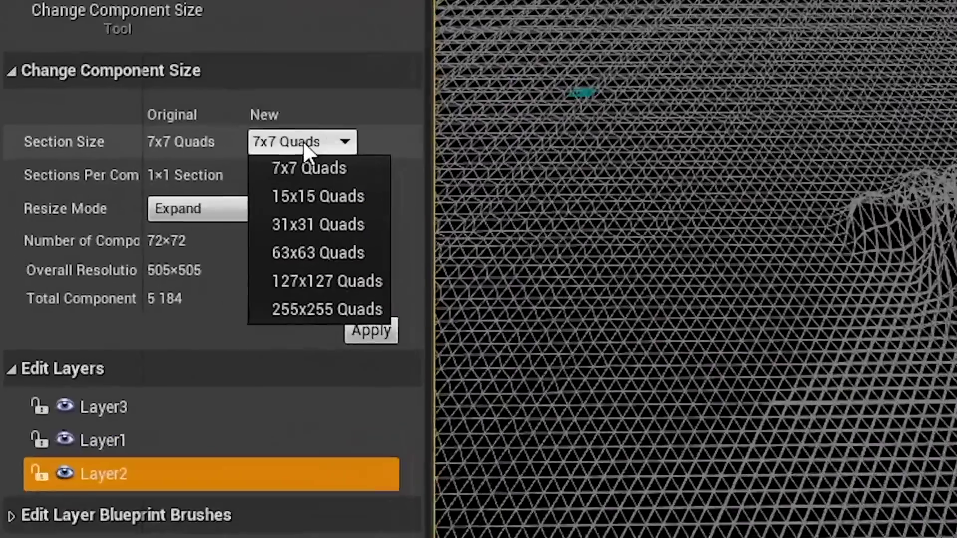
pyautogui.click(117, 276)
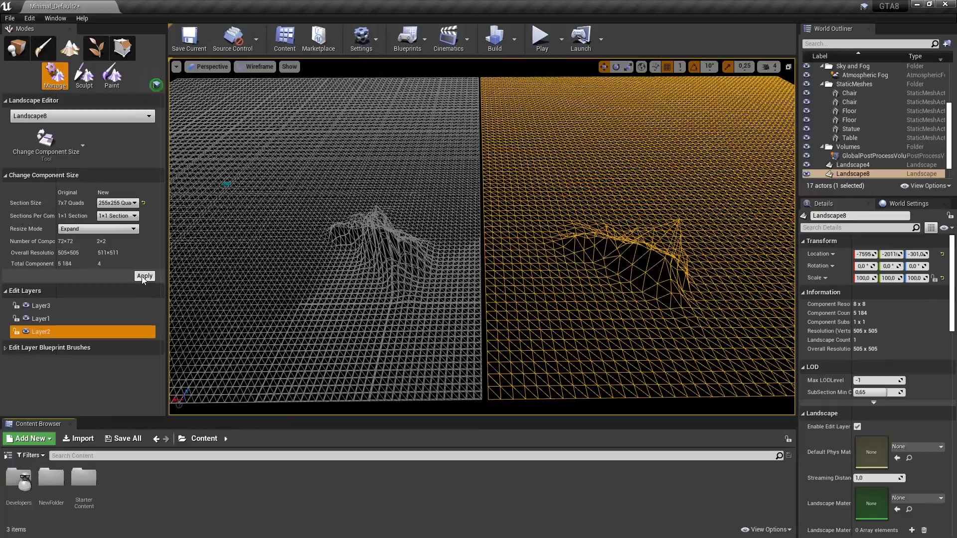
pyautogui.click(142, 278)
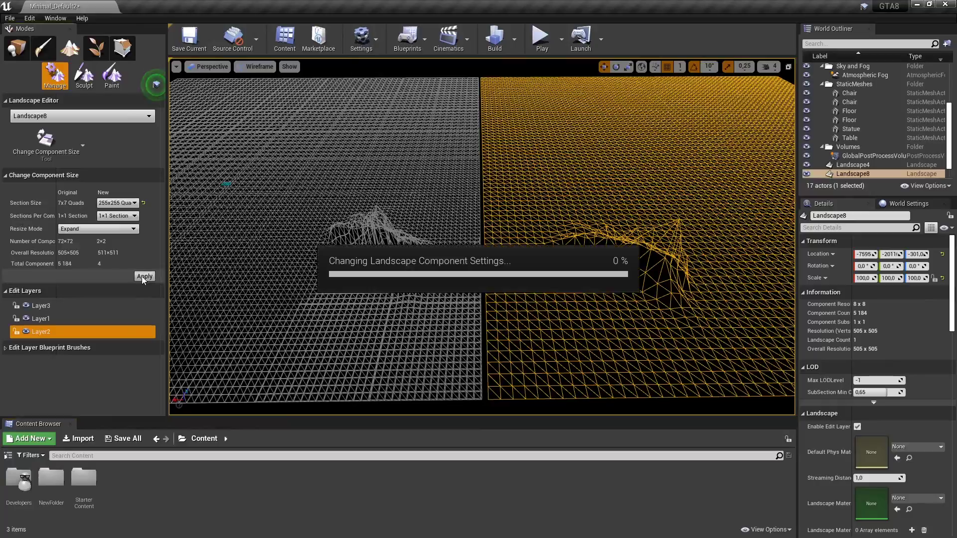
pyautogui.moveTo(368, 270)
pyautogui.mouseDown(button='right')
pyautogui.moveTo(470, 293)
pyautogui.moveTo(470, 270)
pyautogui.moveTo(470, 299)
pyautogui.moveTo(470, 269)
pyautogui.moveTo(470, 299)
pyautogui.moveTo(486, 299)
pyautogui.mouseUp(button='right')
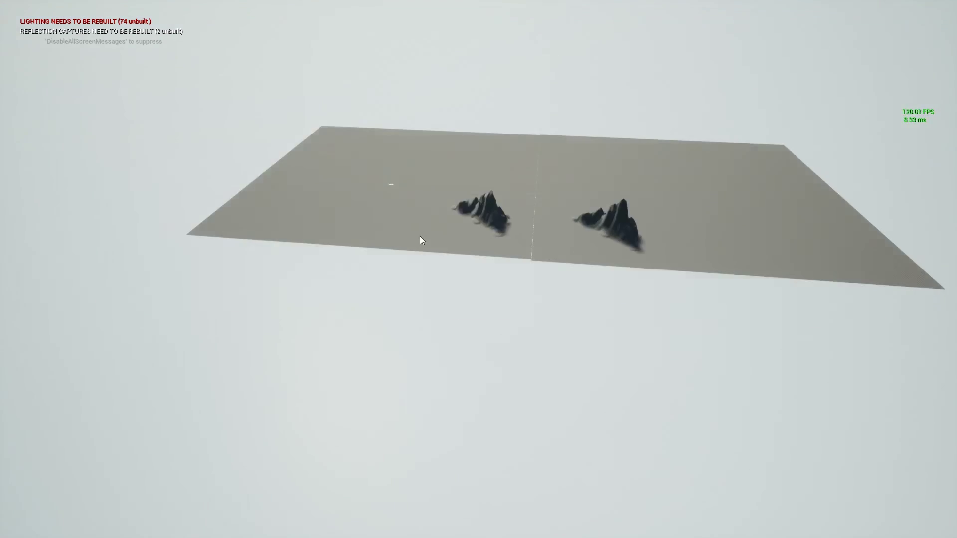
# - Stop the game preview, keep Expand as the resize mode, and bring up the Manage tools
pyautogui.press('Escape')
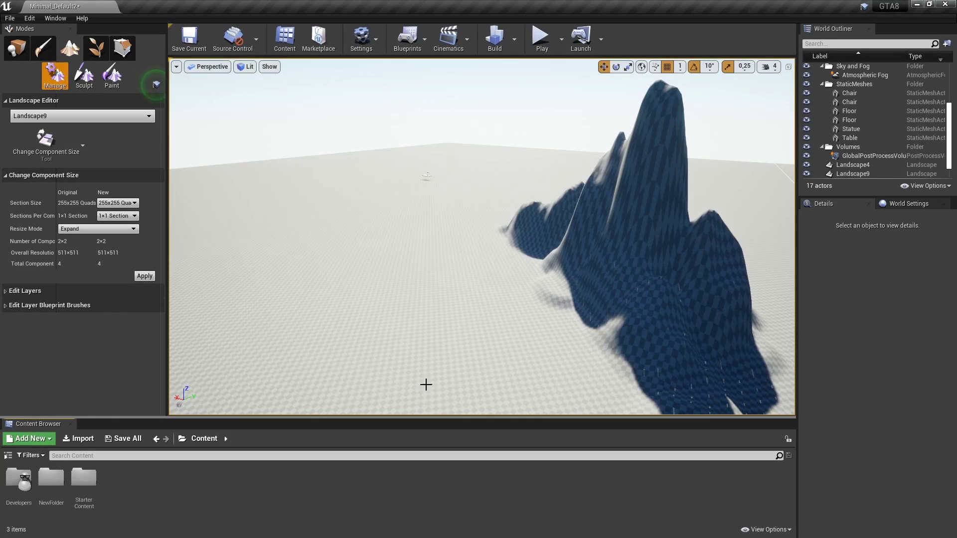
pyautogui.click(123, 230)
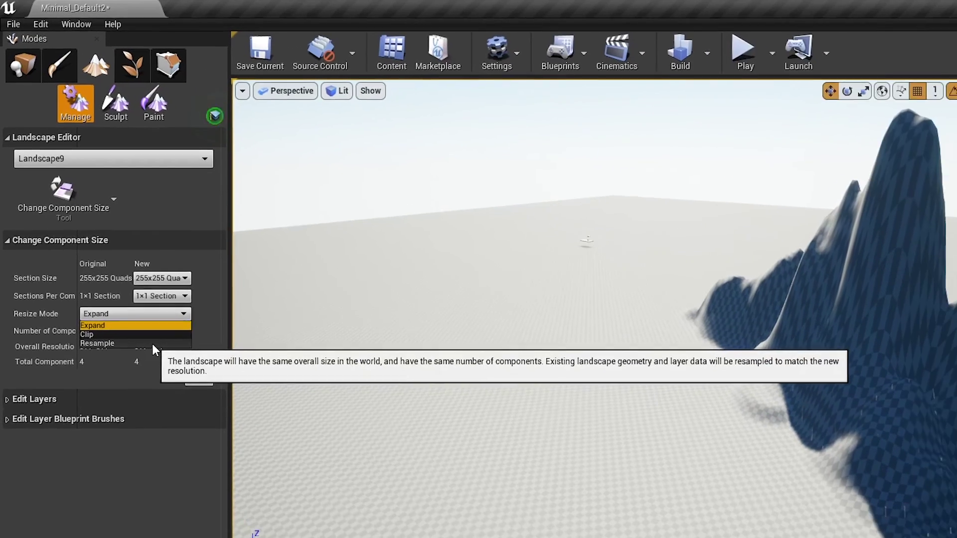
pyautogui.click(149, 343)
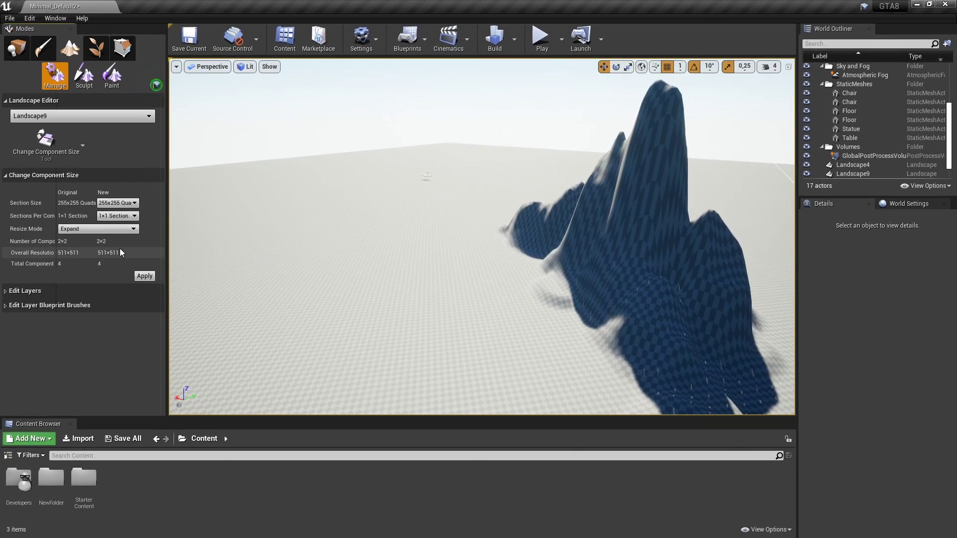
pyautogui.click(77, 145)
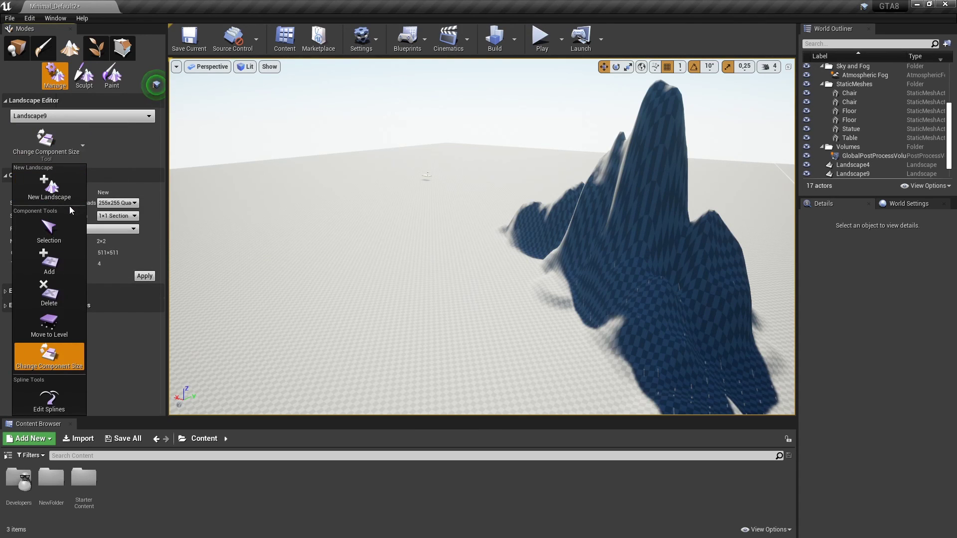
# - Activate the Edit Splines tool with Landscape4 as the landscape being edited
pyautogui.click(66, 399)
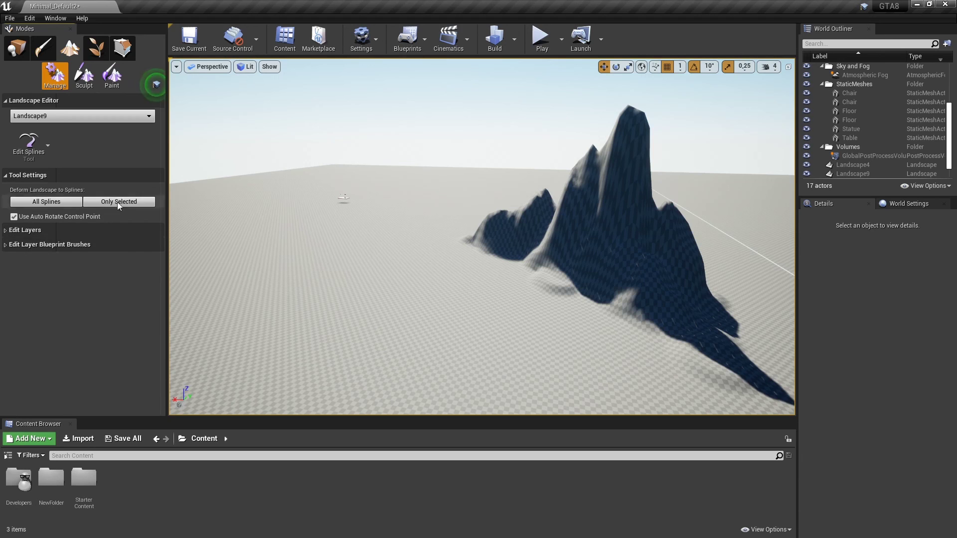
pyautogui.click(100, 117)
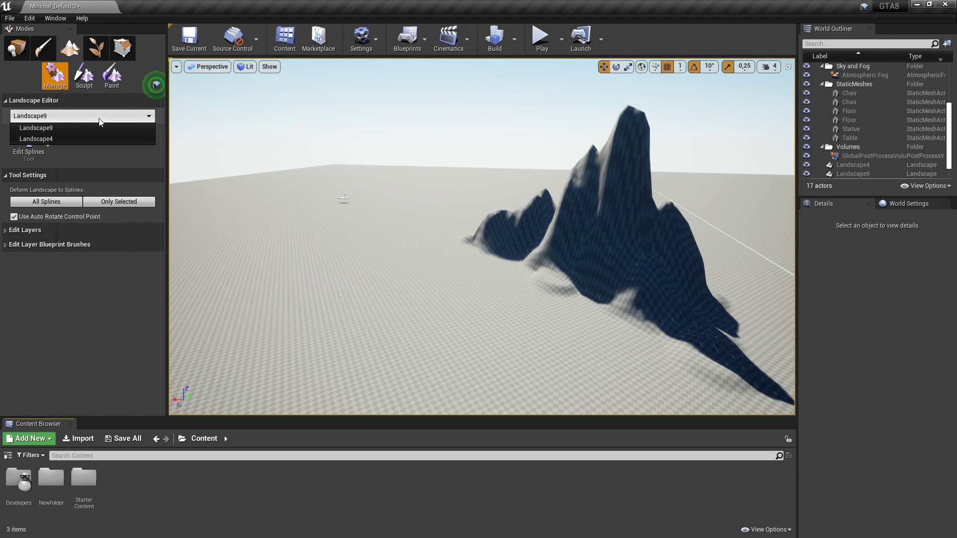
pyautogui.click(97, 137)
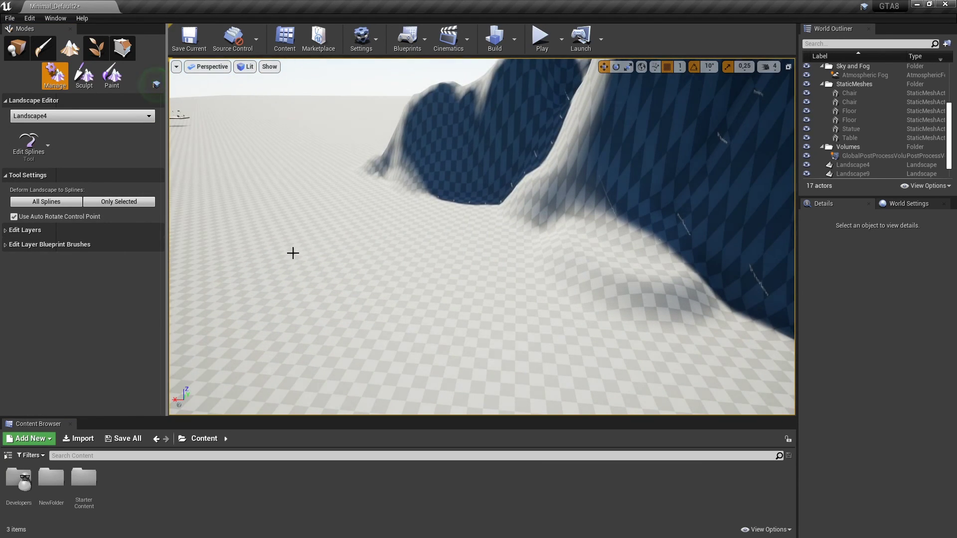
# - Place spline control points in a ring around the mountain on Landscape4
pyautogui.keyDown('ctrl'); pyautogui.click(222, 268); pyautogui.keyUp('ctrl')
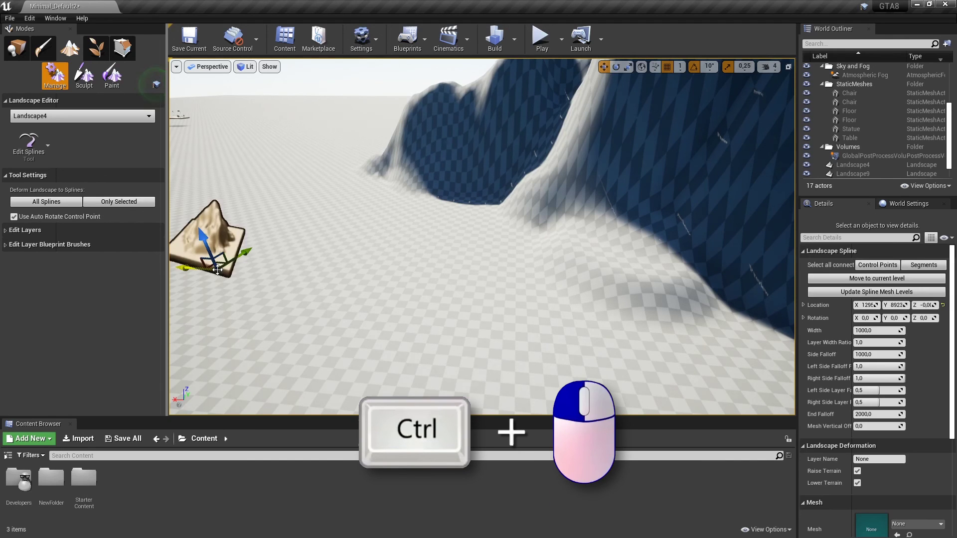
pyautogui.moveTo(289, 282); pyautogui.dragTo(462, 326)
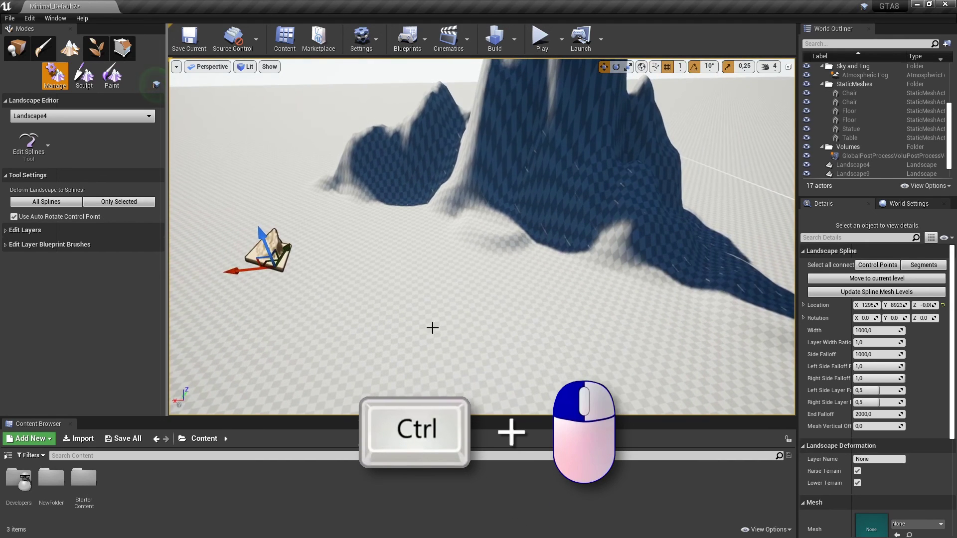
pyautogui.keyDown('ctrl'); pyautogui.click(463, 325); pyautogui.keyUp('ctrl')
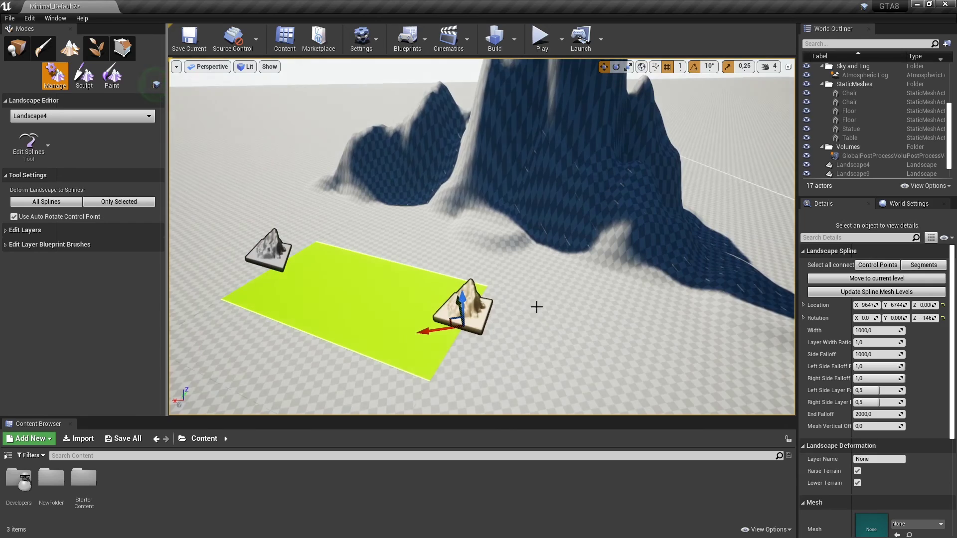
pyautogui.moveTo(537, 307); pyautogui.dragTo(573, 339, button='right')
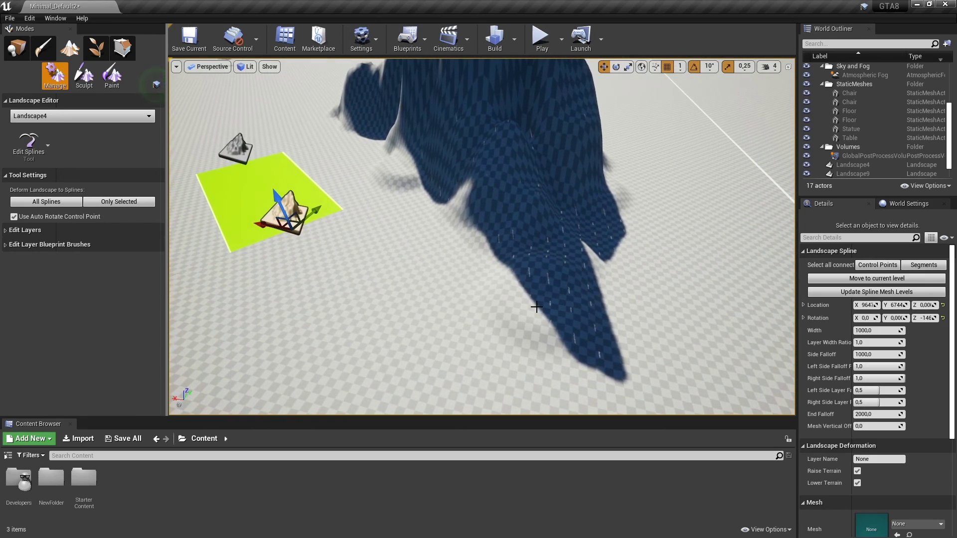
pyautogui.keyDown('ctrl'); pyautogui.click(417, 331); pyautogui.keyUp('ctrl')
pyautogui.keyDown('ctrl'); pyautogui.click(684, 316); pyautogui.keyUp('ctrl')
pyautogui.moveTo(683, 316)
pyautogui.mouseDown(button='right')
pyautogui.moveTo(559, 284)
pyautogui.moveTo(558, 233)
pyautogui.moveTo(520, 269)
pyautogui.moveTo(593, 256)
pyautogui.mouseUp(button='right')
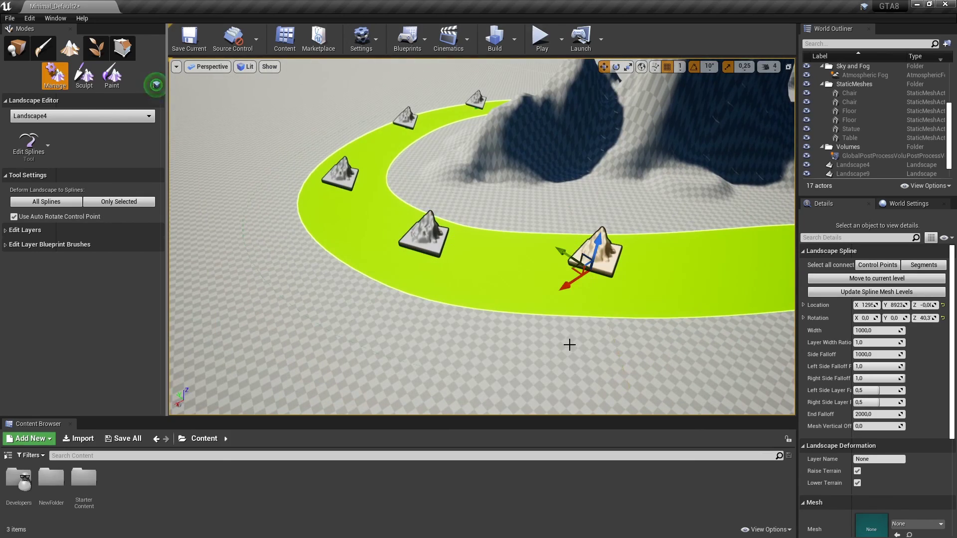
pyautogui.moveTo(569, 344); pyautogui.dragTo(494, 278, button='right')
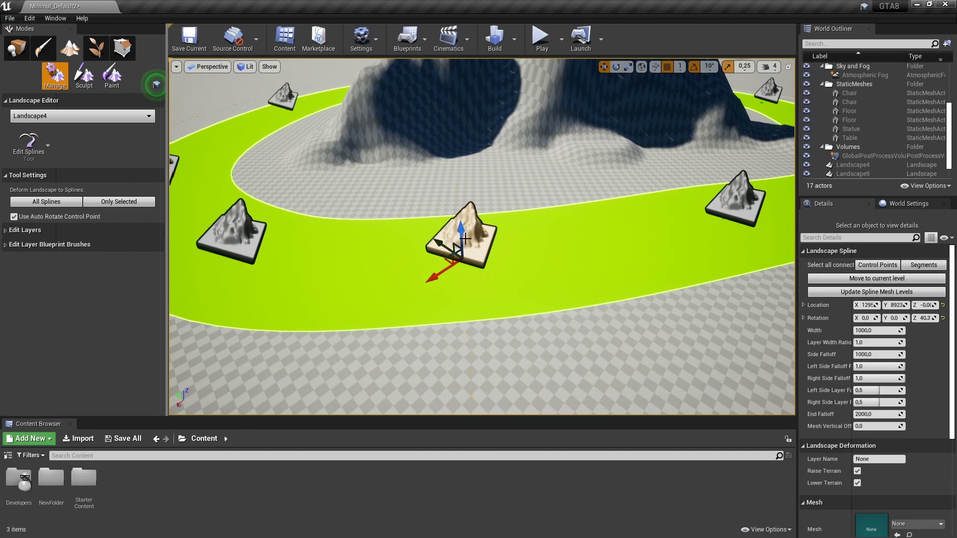
# - Raise several spline control points, lifting them to about 499 and 1155 units
pyautogui.moveTo(464, 238); pyautogui.dragTo(378, 234, button='right')
pyautogui.click(412, 197)
pyautogui.moveTo(401, 182); pyautogui.dragTo(410, 132)
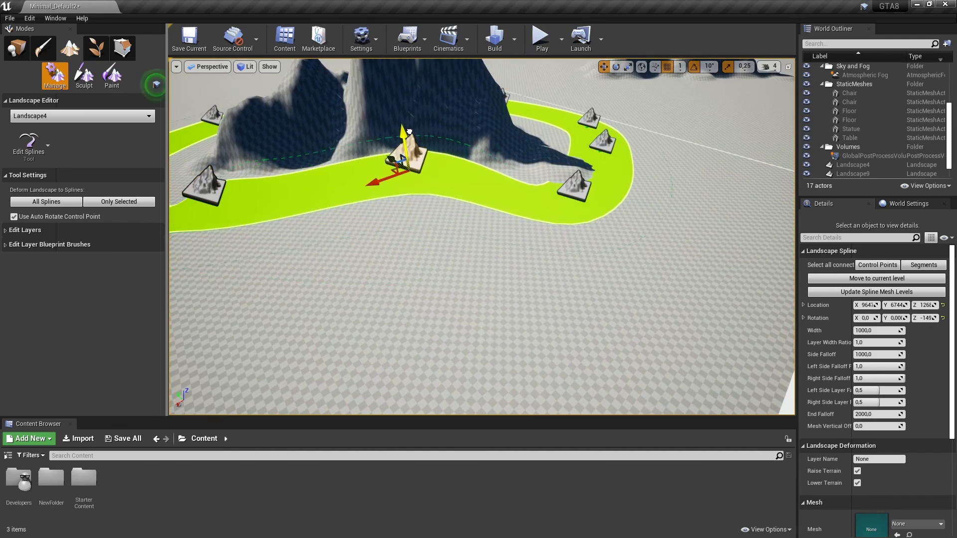
pyautogui.moveTo(409, 131)
pyautogui.mouseDown(button='right')
pyautogui.moveTo(509, 212)
pyautogui.moveTo(499, 197)
pyautogui.moveTo(563, 259)
pyautogui.moveTo(552, 261)
pyautogui.mouseUp(button='right')
pyautogui.click(508, 212)
pyautogui.click(551, 256)
pyautogui.moveTo(353, 259); pyautogui.dragTo(358, 235)
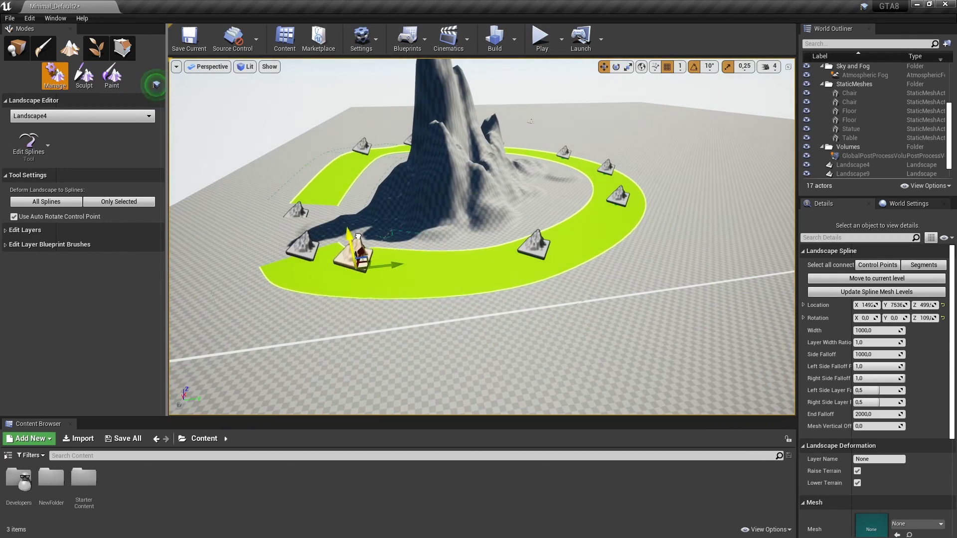
pyautogui.moveTo(534, 248); pyautogui.dragTo(535, 214)
pyautogui.moveTo(535, 214); pyautogui.dragTo(568, 180, button='right')
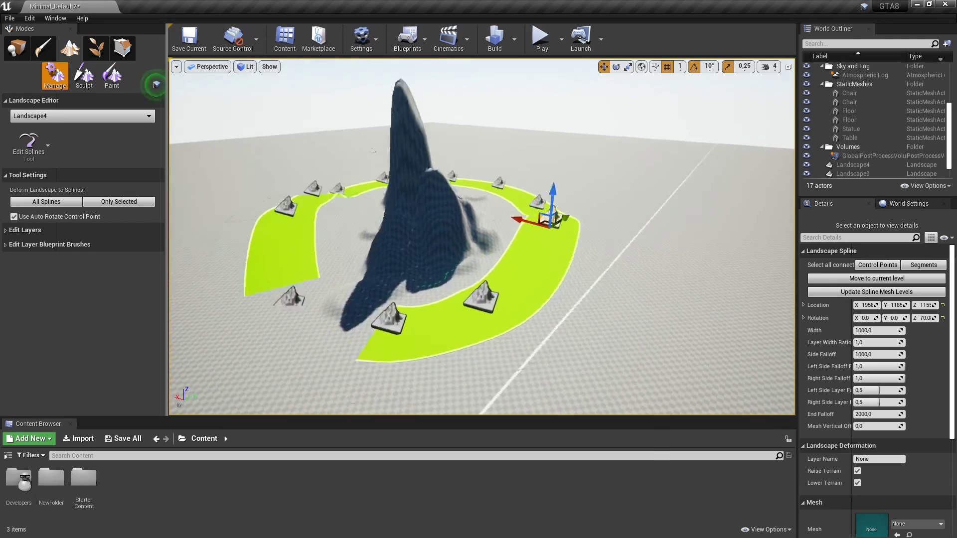
pyautogui.moveTo(453, 218); pyautogui.dragTo(453, 218, button='right')
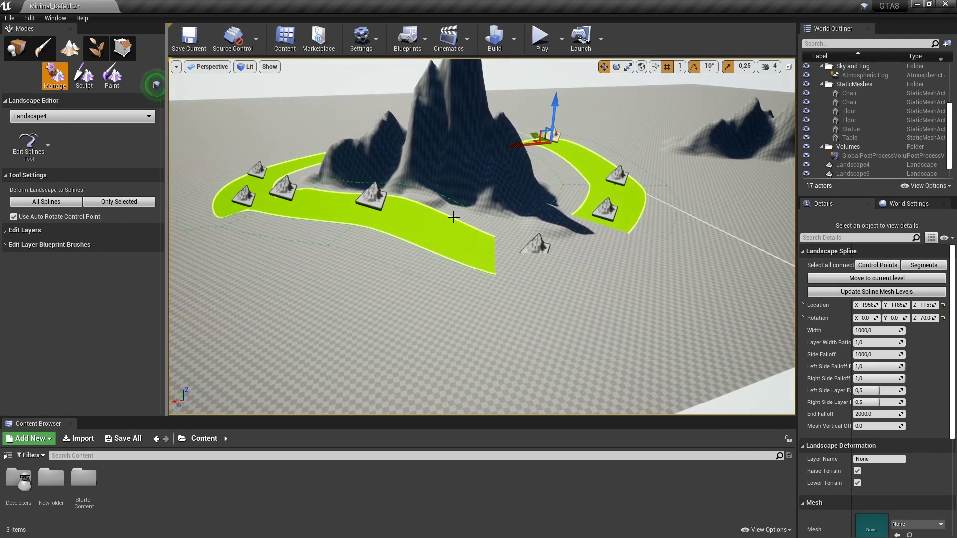
# - Rotate a spline control point from -139 to -149 degrees
pyautogui.click(415, 235)
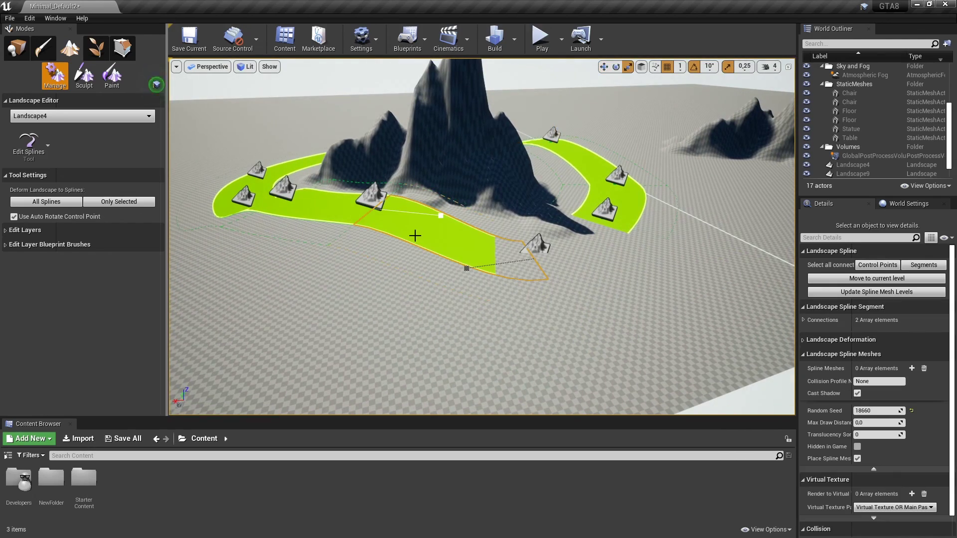
pyautogui.click(372, 195)
pyautogui.press('e')
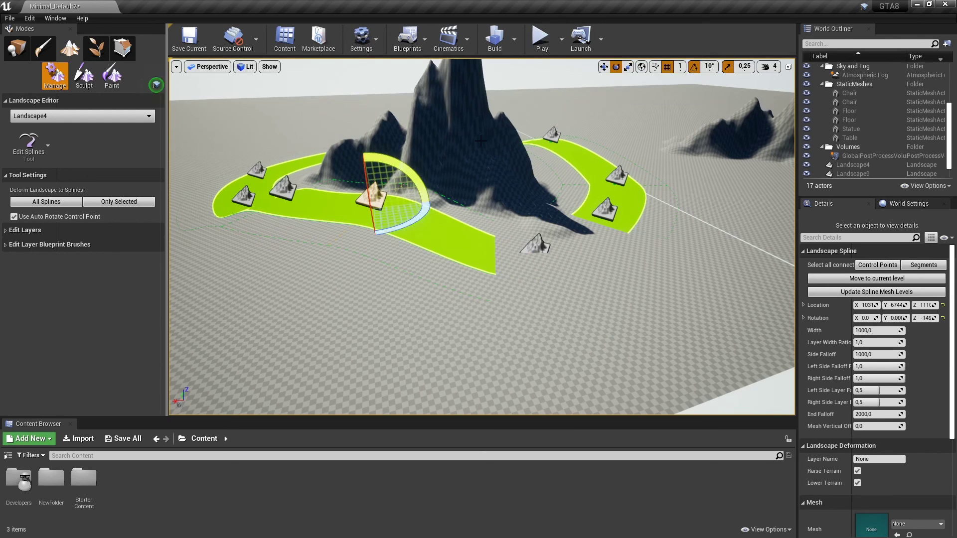
pyautogui.moveTo(424, 205); pyautogui.dragTo(488, 201)
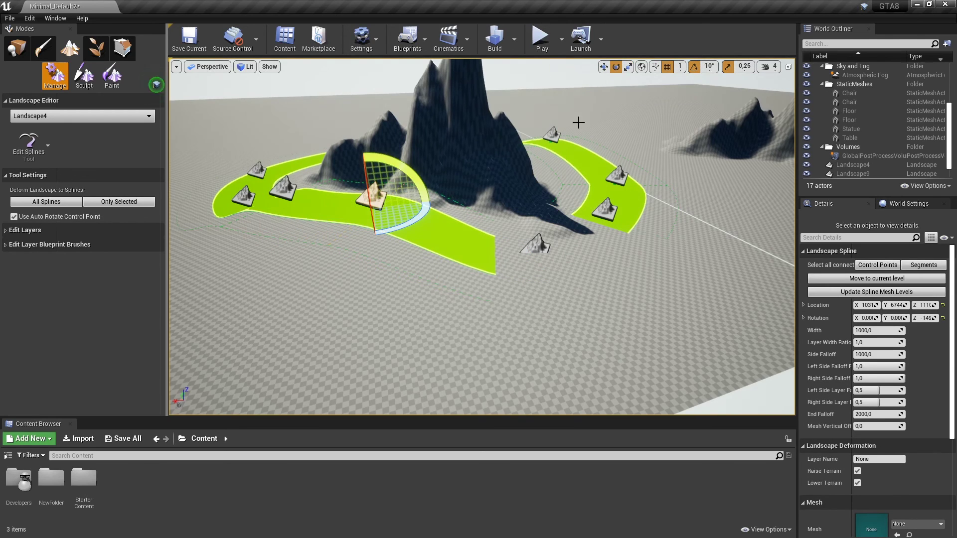
pyautogui.press('r')
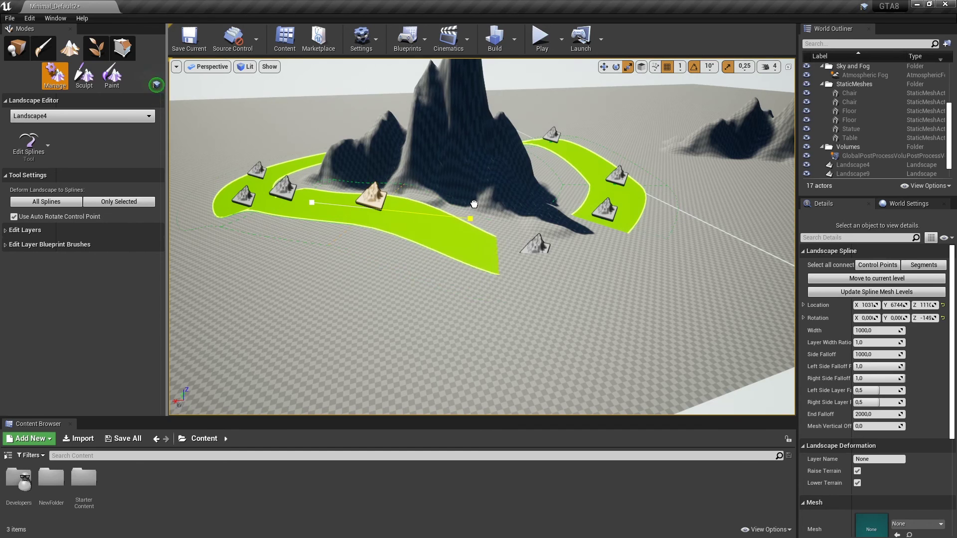
pyautogui.moveTo(509, 261); pyautogui.dragTo(474, 263)
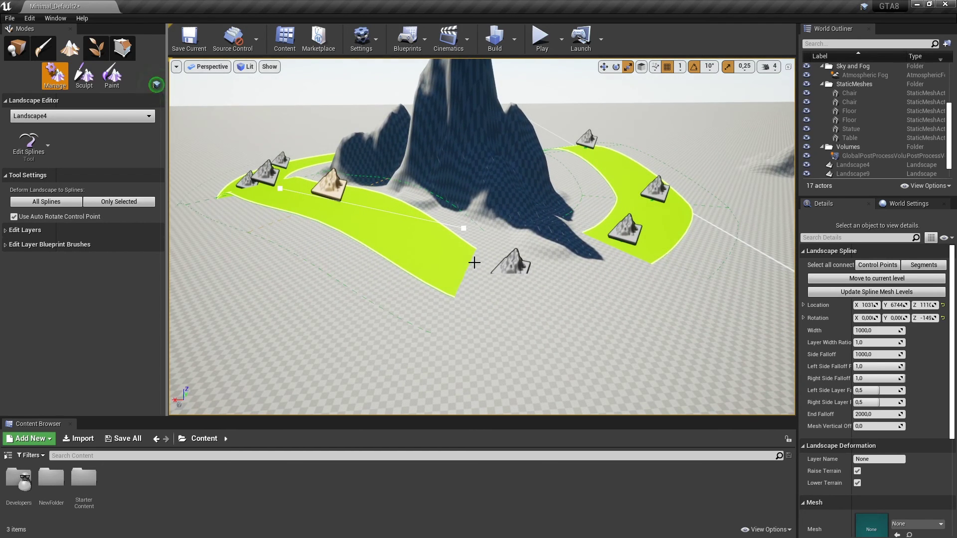
pyautogui.moveTo(474, 263); pyautogui.dragTo(505, 365)
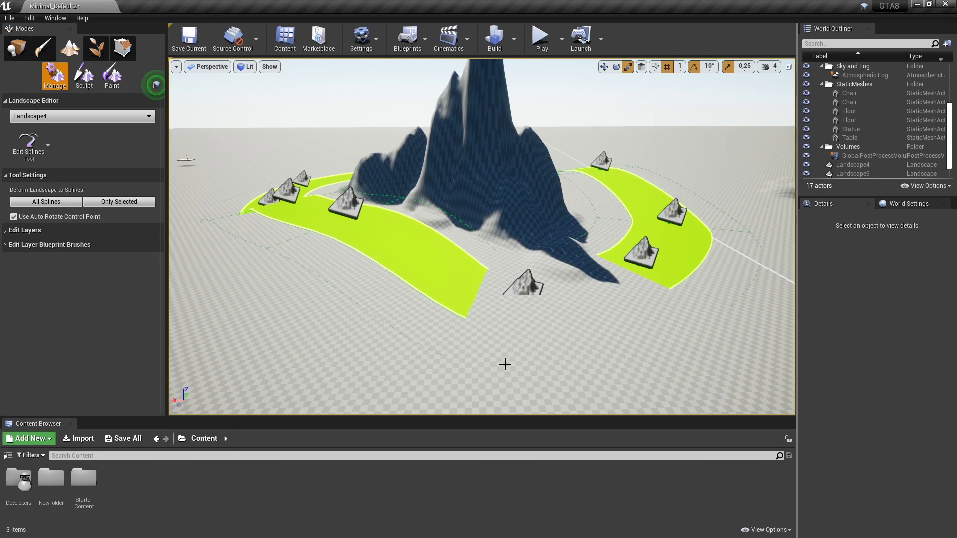
# - Try the spline selection options, then select the segment near the lone rock
pyautogui.click(467, 296)
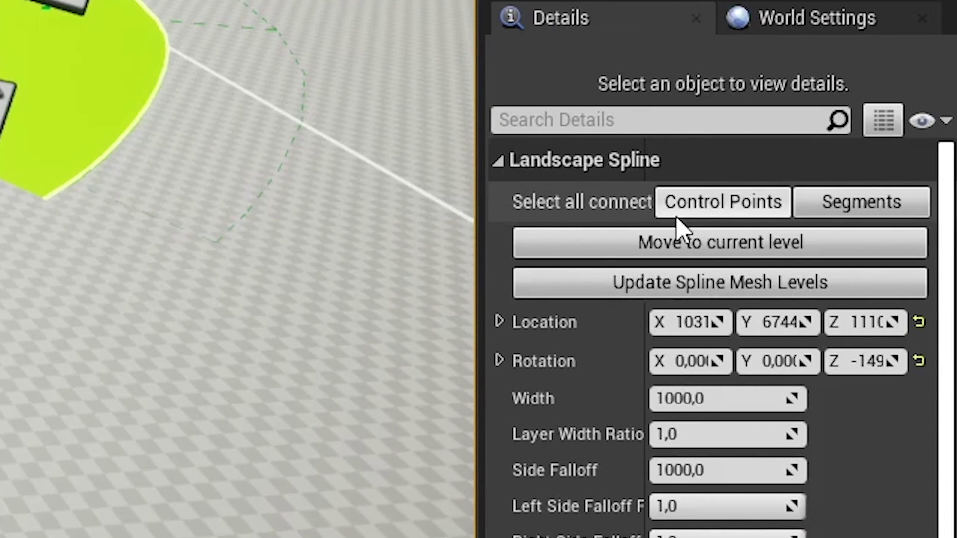
pyautogui.click(679, 217)
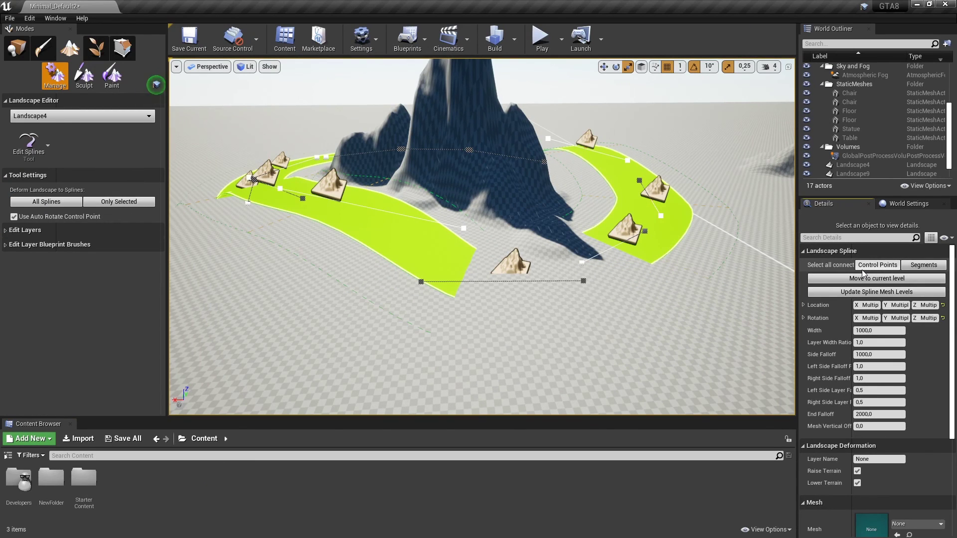
pyautogui.click(925, 266)
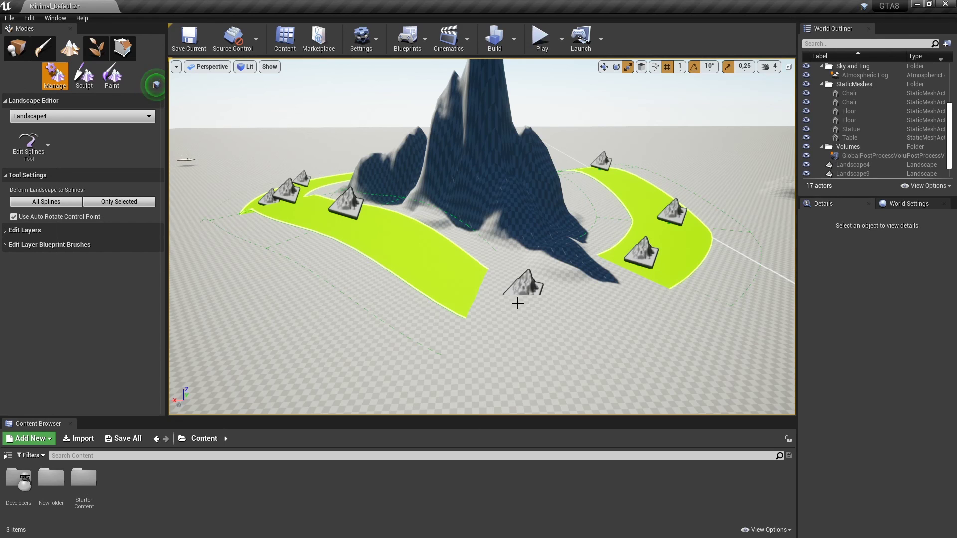
pyautogui.click(521, 287)
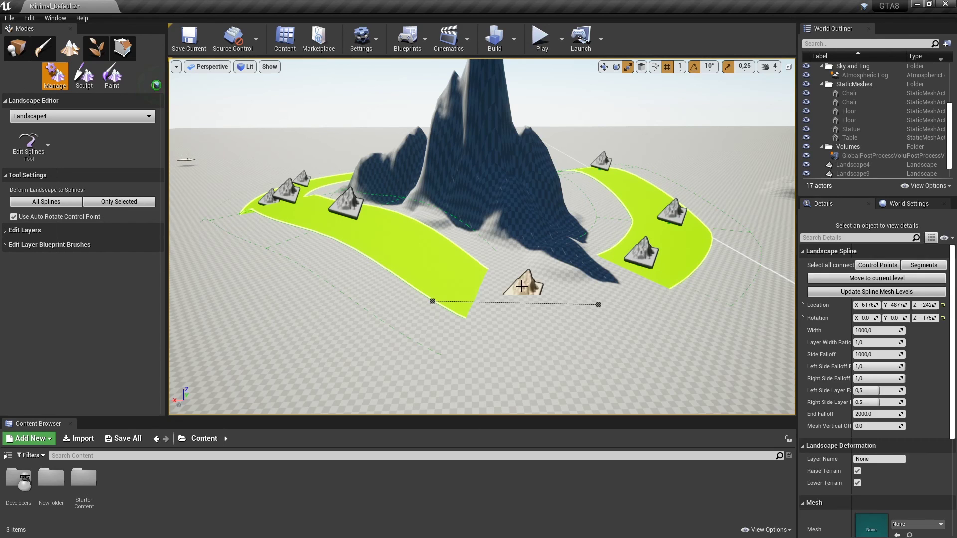
pyautogui.click(409, 260)
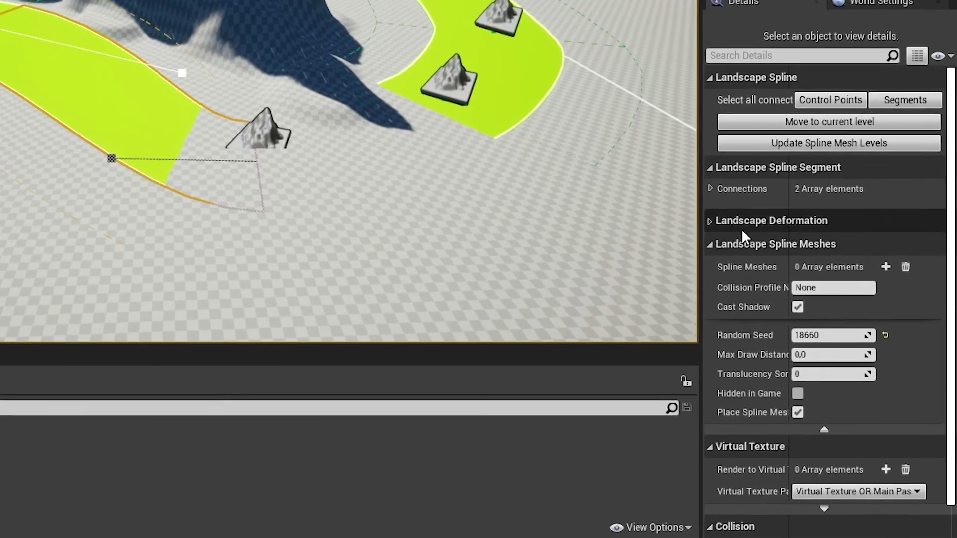
# - Add two Spline Meshes entries under the segment's Landscape Deformation settings
pyautogui.click(817, 340)
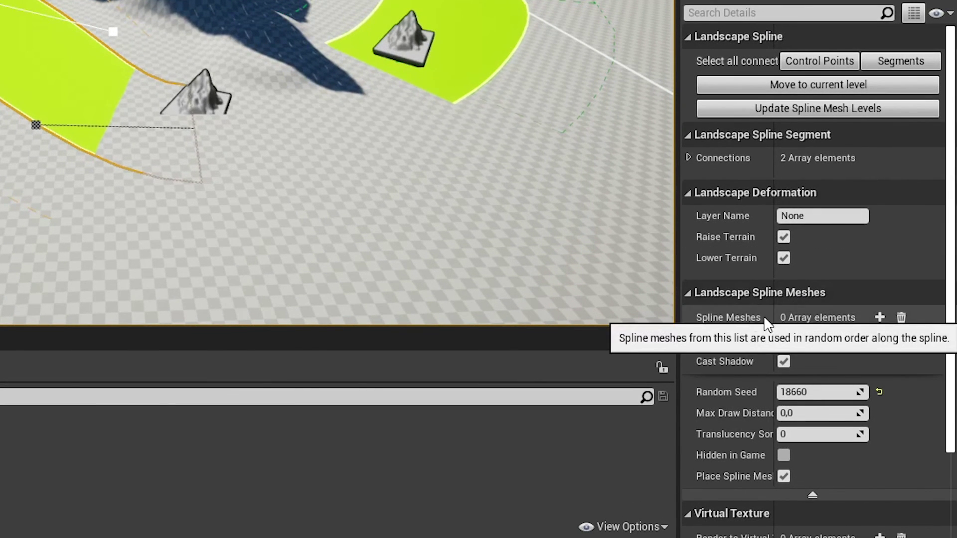
pyautogui.scroll(-1, 877, 317)
pyautogui.click(880, 290)
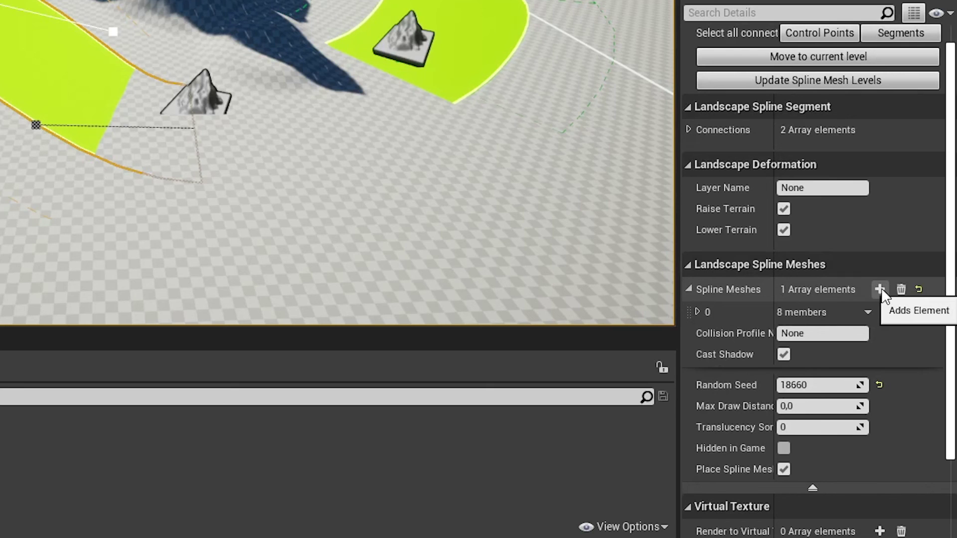
pyautogui.click(880, 290)
# - From StarterContent > Shapes, set element 0 to Shape_Cube and element 1 to Shape_QuadPyramid
pyautogui.click(697, 312)
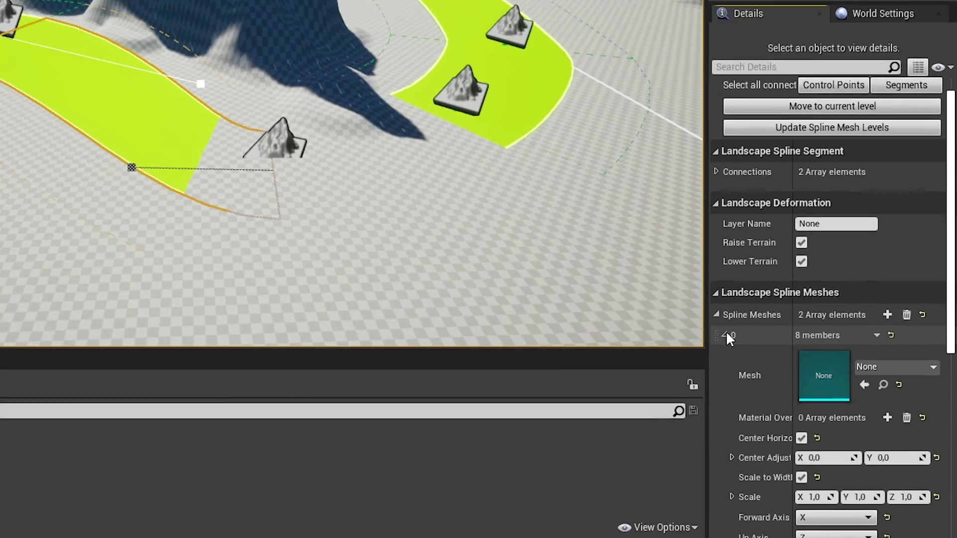
pyautogui.doubleClick(98, 504)
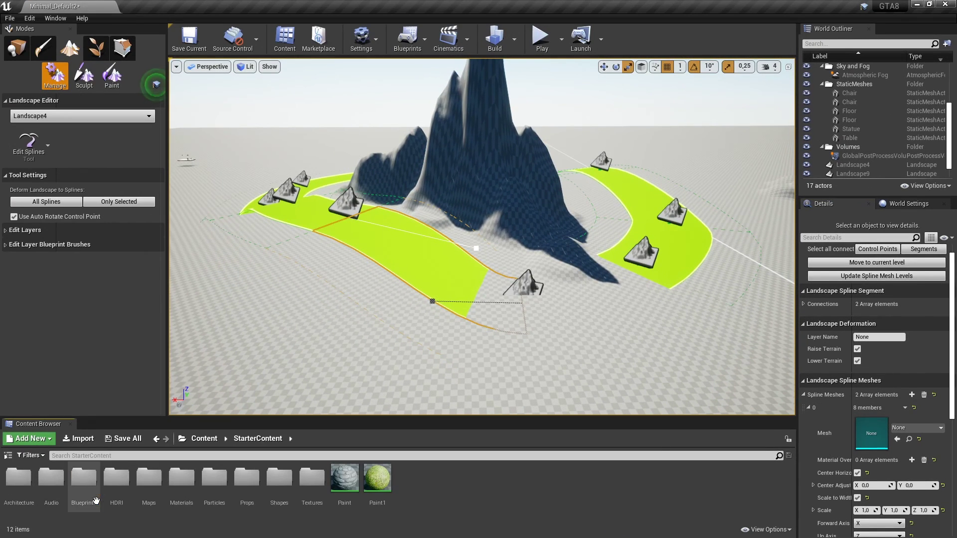
pyautogui.doubleClick(279, 478)
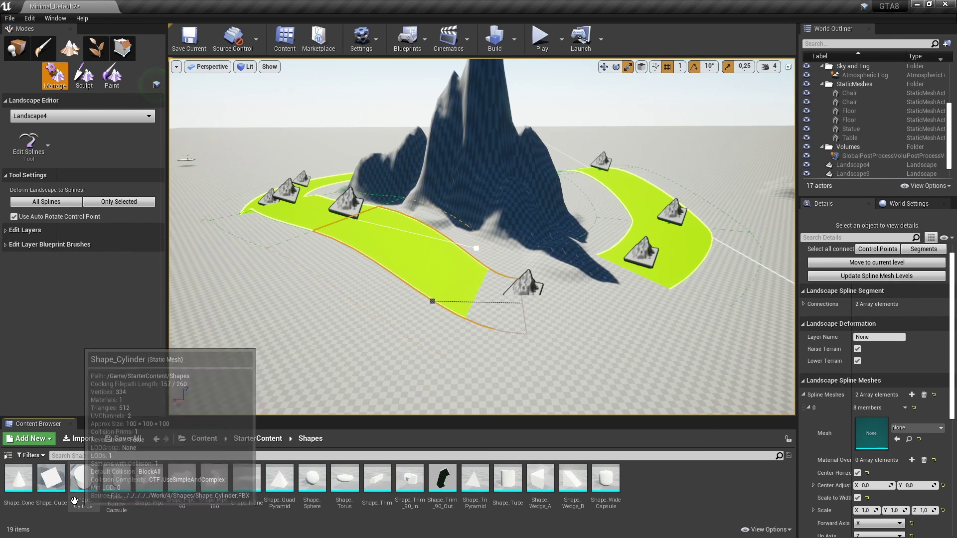
pyautogui.moveTo(57, 493); pyautogui.dragTo(871, 426)
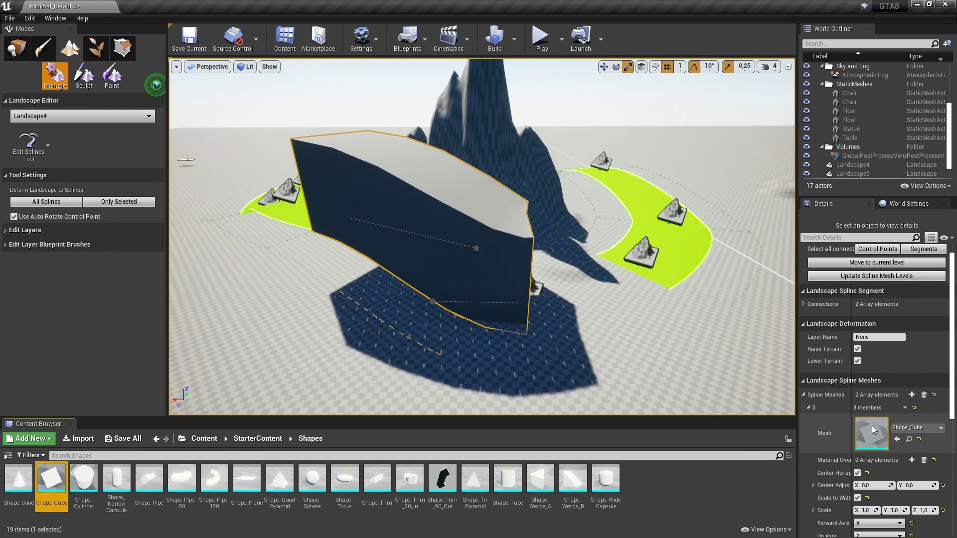
pyautogui.click(809, 407)
pyautogui.click(807, 419)
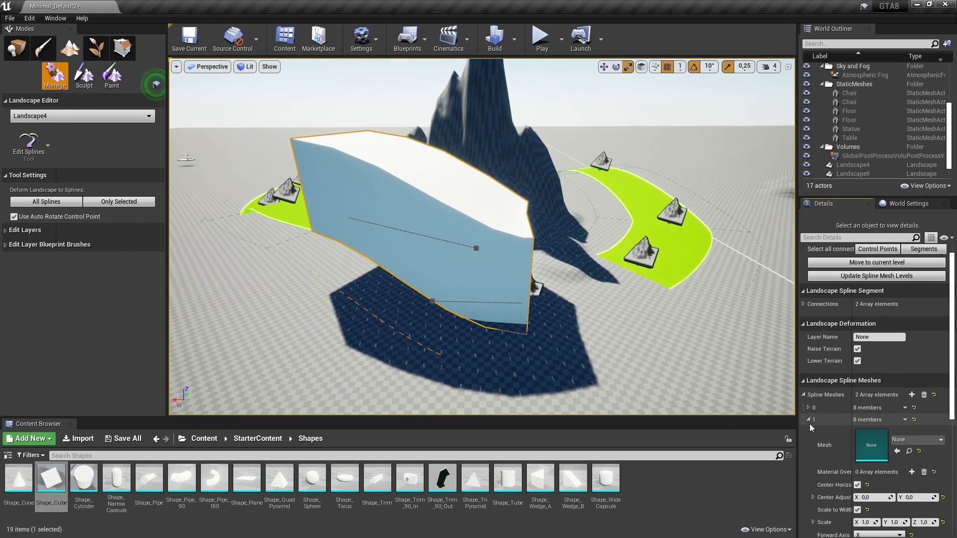
pyautogui.moveTo(279, 479); pyautogui.dragTo(871, 445)
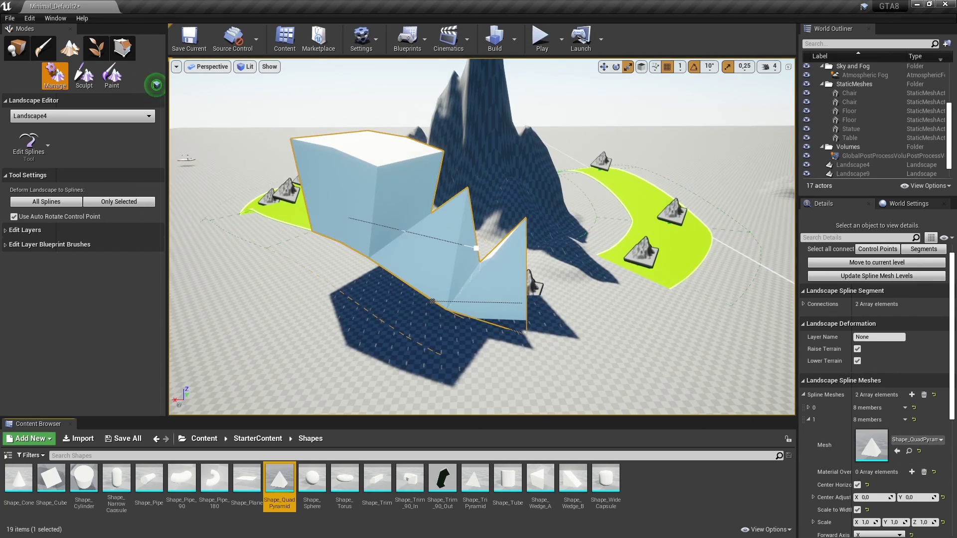
pyautogui.moveTo(432, 301); pyautogui.dragTo(371, 244, button='right')
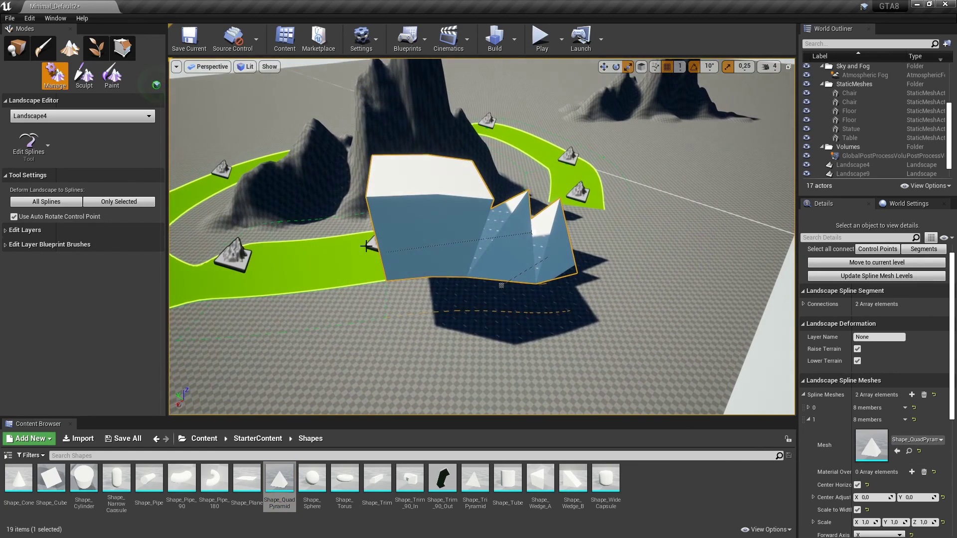
# - Move a spline control point and narrow its width from 1000 to about 899
pyautogui.click(371, 244)
pyautogui.press('w')
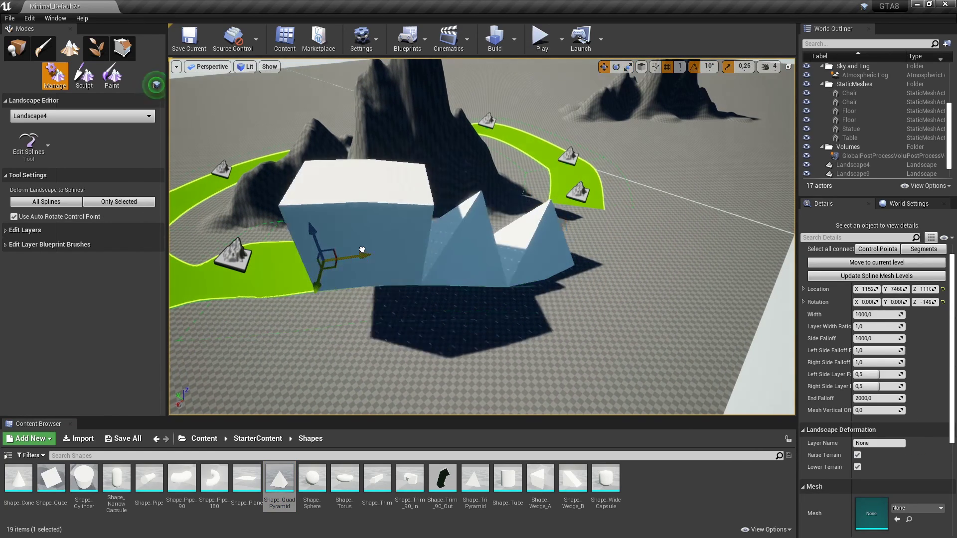
pyautogui.moveTo(336, 263)
pyautogui.mouseDown()
pyautogui.moveTo(392, 255)
pyautogui.moveTo(369, 264)
pyautogui.mouseUp()
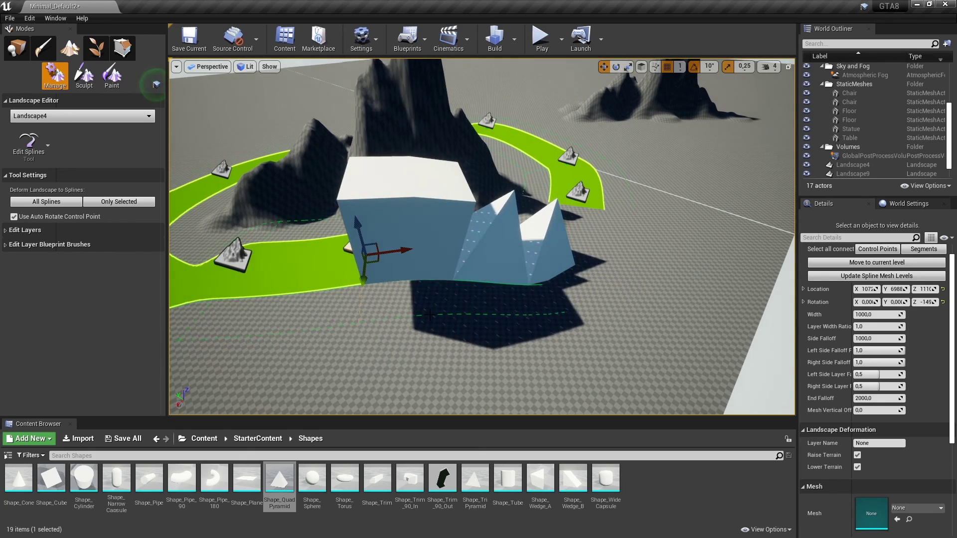
pyautogui.moveTo(369, 264); pyautogui.dragTo(379, 260, button='right')
pyautogui.moveTo(449, 310); pyautogui.dragTo(414, 308, button='right')
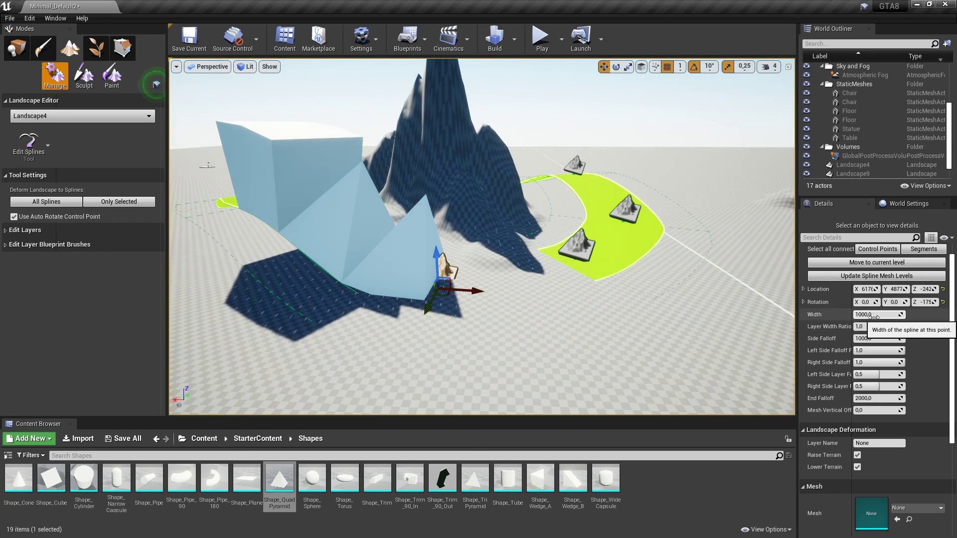
pyautogui.moveTo(865, 314)
pyautogui.mouseDown()
pyautogui.moveTo(892, 314)
pyautogui.moveTo(874, 315)
pyautogui.mouseUp()
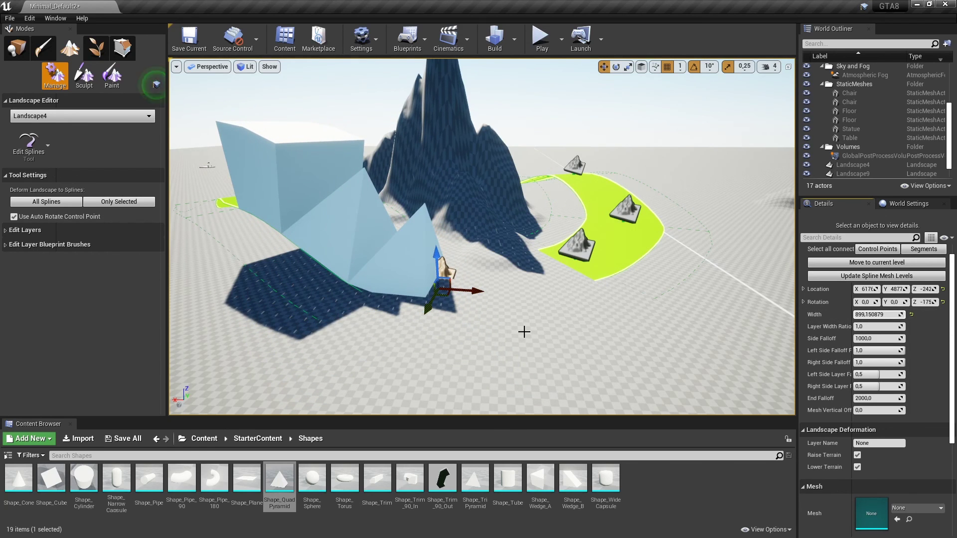
pyautogui.moveTo(524, 331); pyautogui.dragTo(207, 271, button='right')
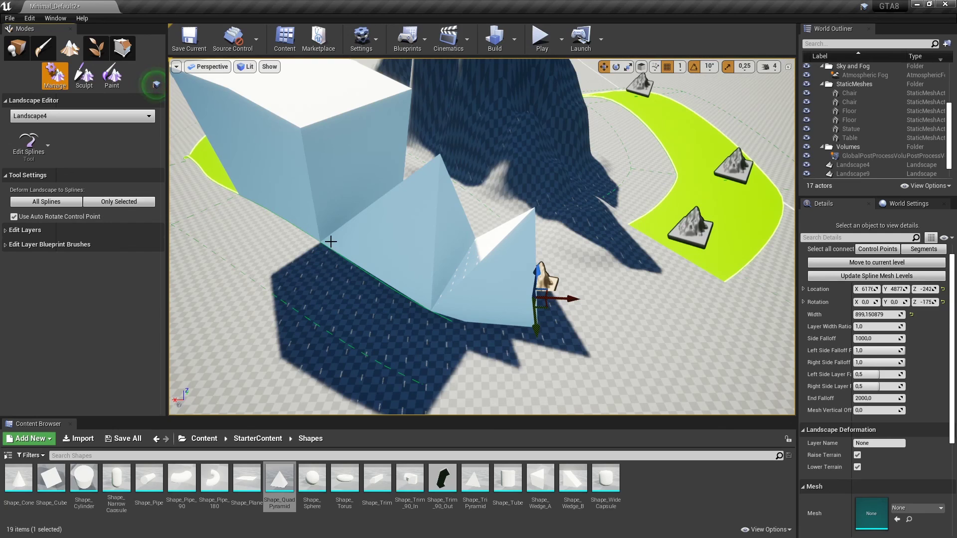
# - Select the spline segment and deform the landscape to the selected spline only
pyautogui.click(329, 242)
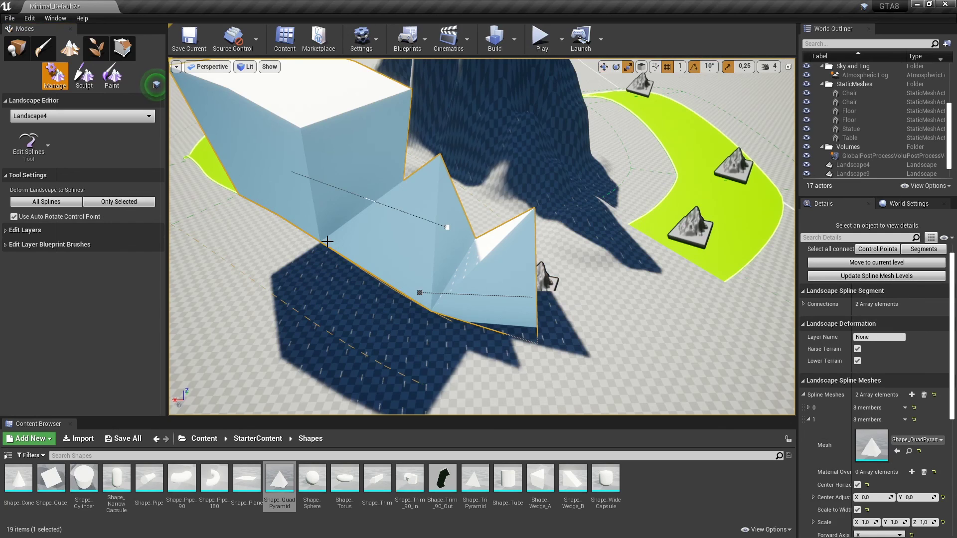
pyautogui.moveTo(208, 232)
pyautogui.mouseDown(button='right')
pyautogui.moveTo(215, 190)
pyautogui.moveTo(193, 233)
pyautogui.moveTo(202, 201)
pyautogui.mouseUp(button='right')
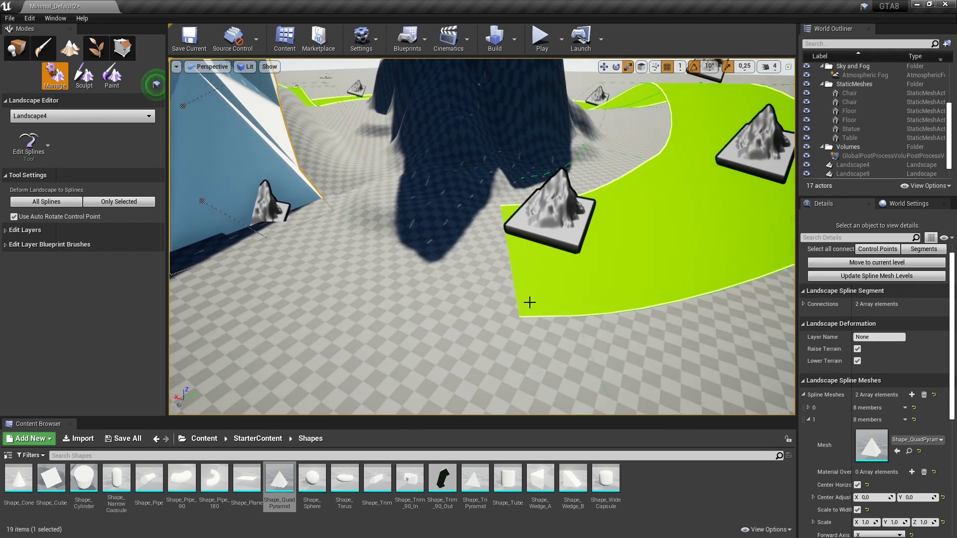
pyautogui.click(536, 293)
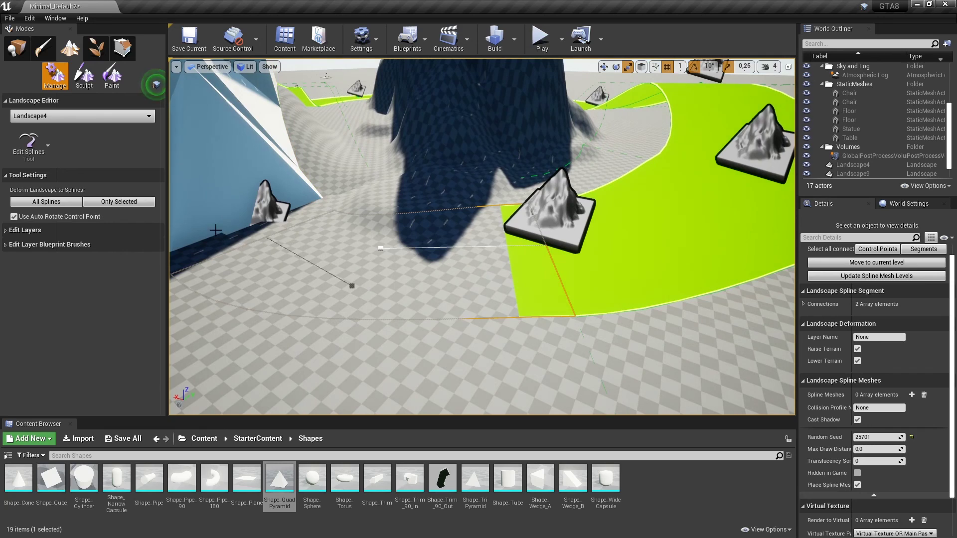
pyautogui.click(130, 204)
pyautogui.moveTo(209, 214)
pyautogui.mouseDown(button='right')
pyautogui.moveTo(229, 234)
pyautogui.moveTo(358, 297)
pyautogui.mouseUp(button='right')
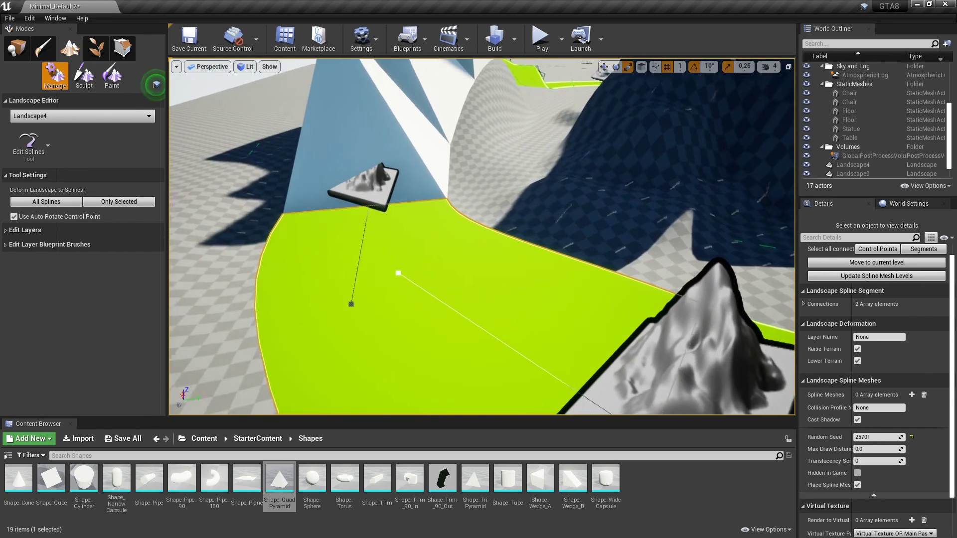
pyautogui.moveTo(359, 297); pyautogui.dragTo(109, 289, button='right')
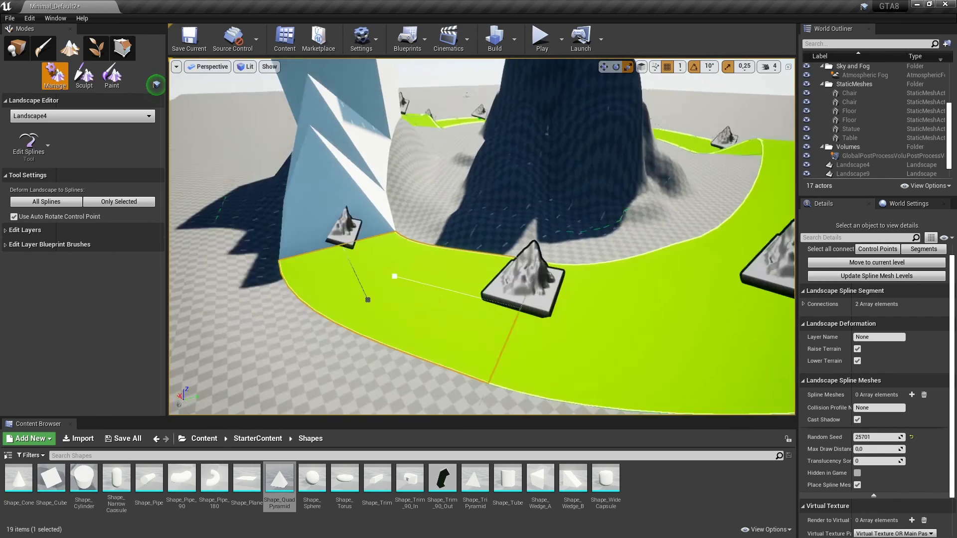
# - Deform the landscape to all splines, then add a short spline joined to the long strip
pyautogui.click(67, 205)
pyautogui.moveTo(352, 316)
pyautogui.mouseDown(button='right')
pyautogui.moveTo(378, 299)
pyautogui.moveTo(399, 324)
pyautogui.mouseUp(button='right')
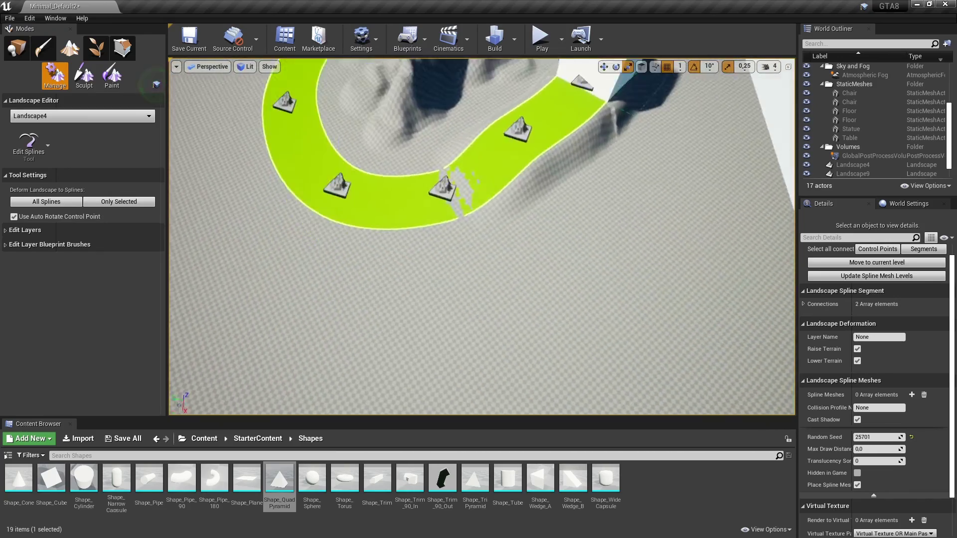
pyautogui.keyDown('ctrl'); pyautogui.click(342, 312); pyautogui.keyUp('ctrl')
pyautogui.keyDown('ctrl'); pyautogui.click(565, 299); pyautogui.keyUp('ctrl')
pyautogui.keyDown('ctrl'); pyautogui.click(634, 285); pyautogui.keyUp('ctrl')
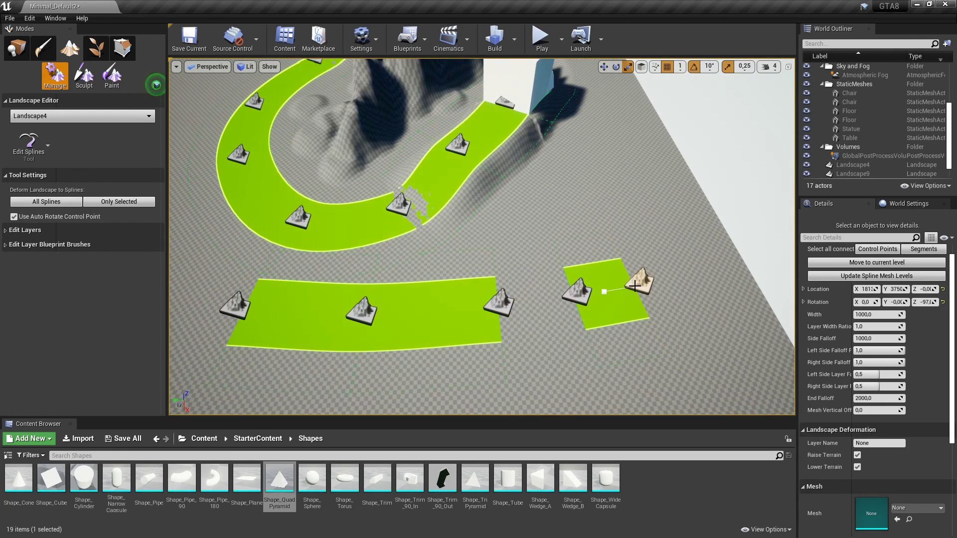
pyautogui.keyDown('ctrl'); pyautogui.click(498, 301); pyautogui.keyUp('ctrl')
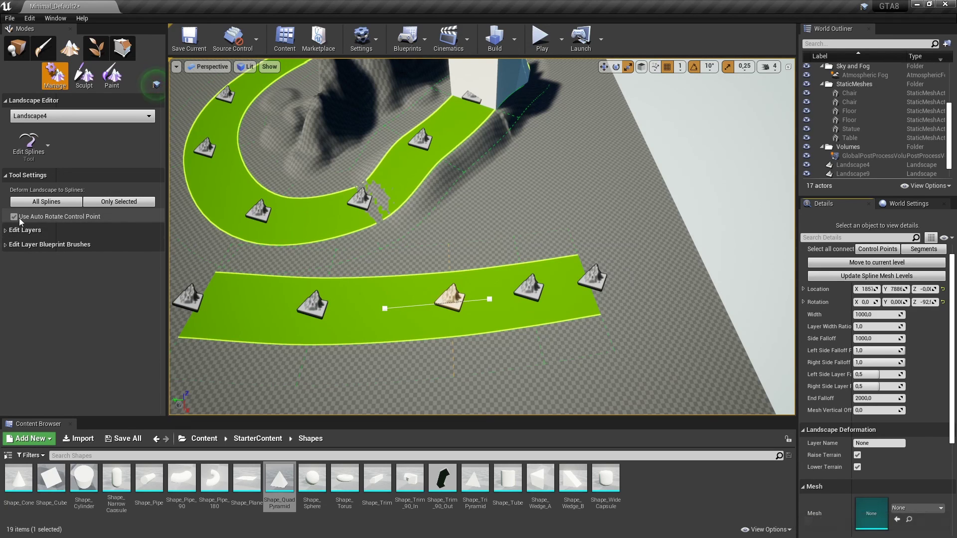
pyautogui.moveTo(224, 291); pyautogui.dragTo(244, 340)
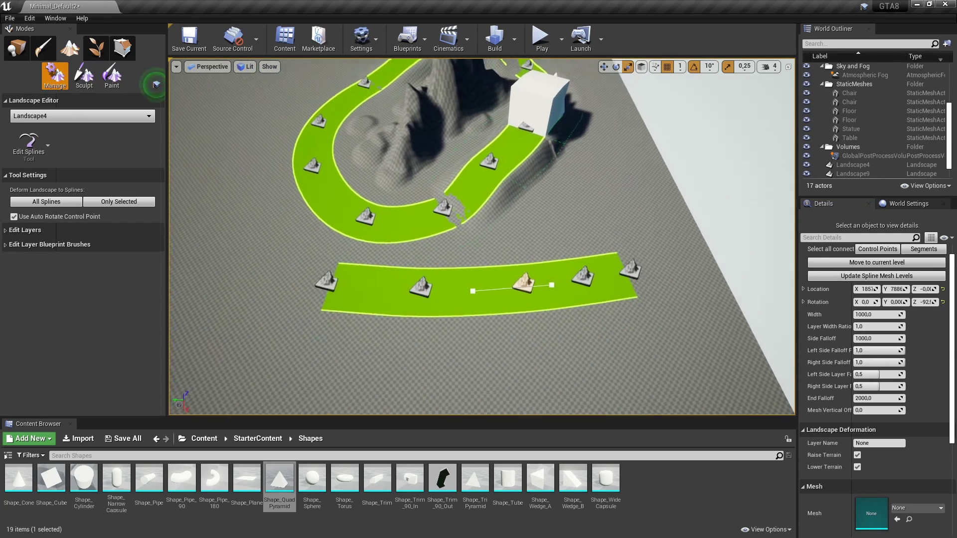
pyautogui.moveTo(219, 253); pyautogui.dragTo(4, 240)
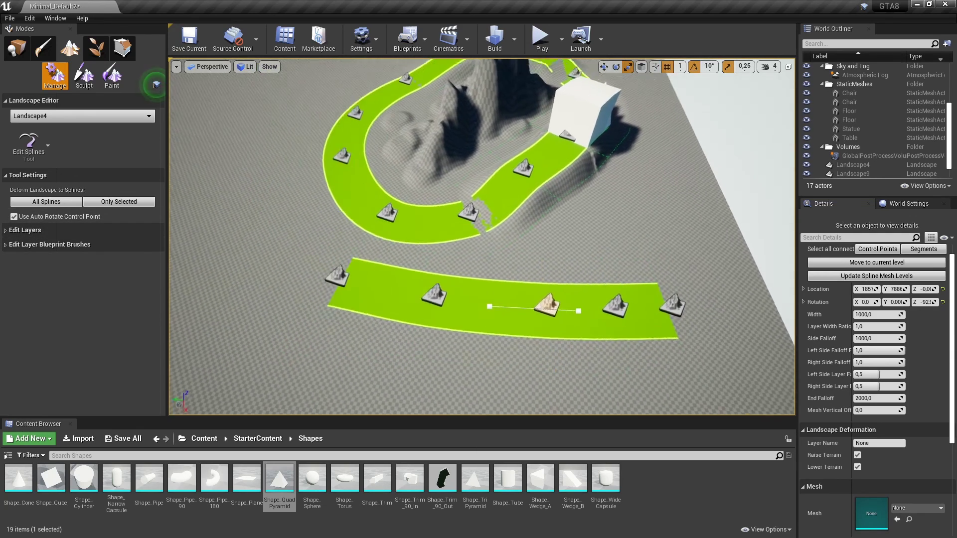
# - Turn off Use Auto Rotate Control Point and lay a new winding spline on the left
pyautogui.click(13, 217)
pyautogui.scroll(5, 341, 316)
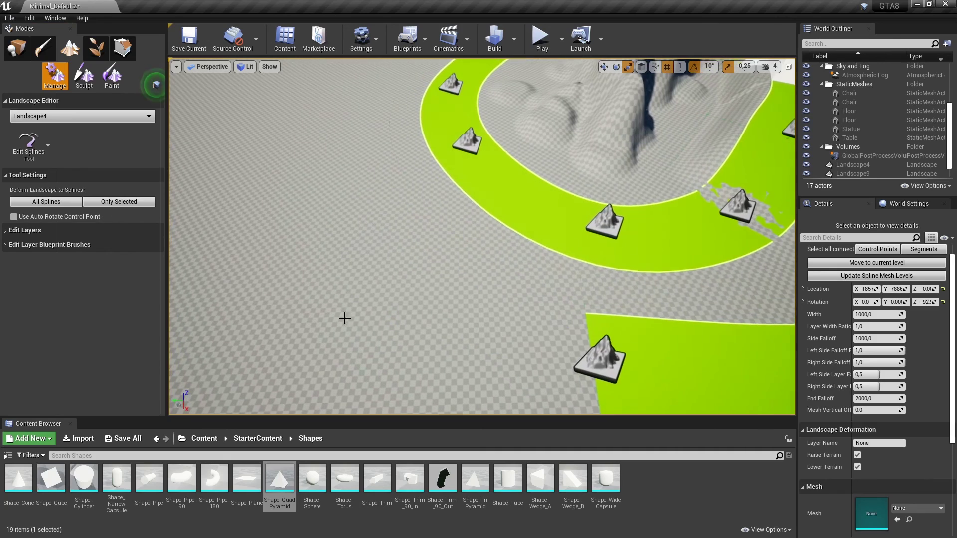
pyautogui.keyDown('ctrl'); pyautogui.click(390, 298); pyautogui.keyUp('ctrl')
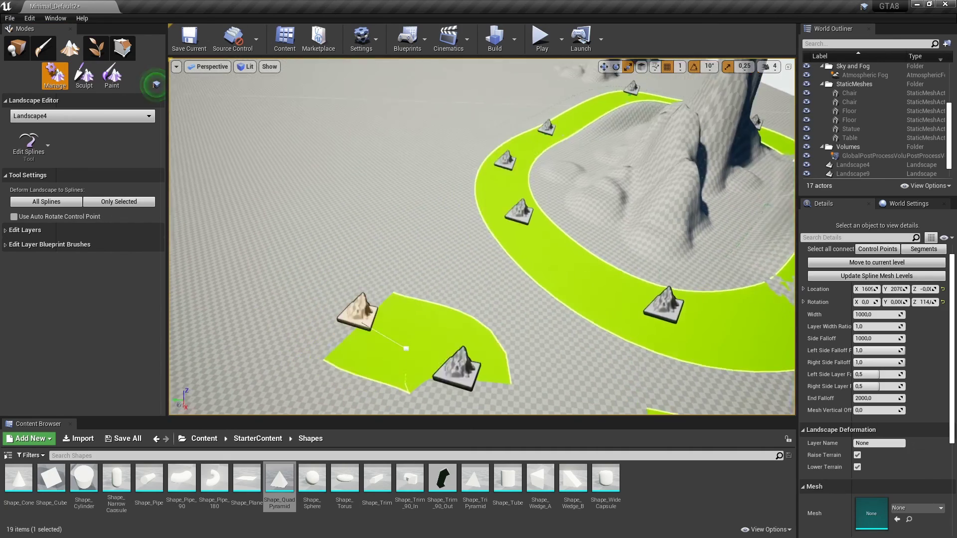
pyautogui.keyDown('ctrl'); pyautogui.click(268, 277); pyautogui.keyUp('ctrl')
pyautogui.keyDown('ctrl'); pyautogui.click(319, 212); pyautogui.keyUp('ctrl')
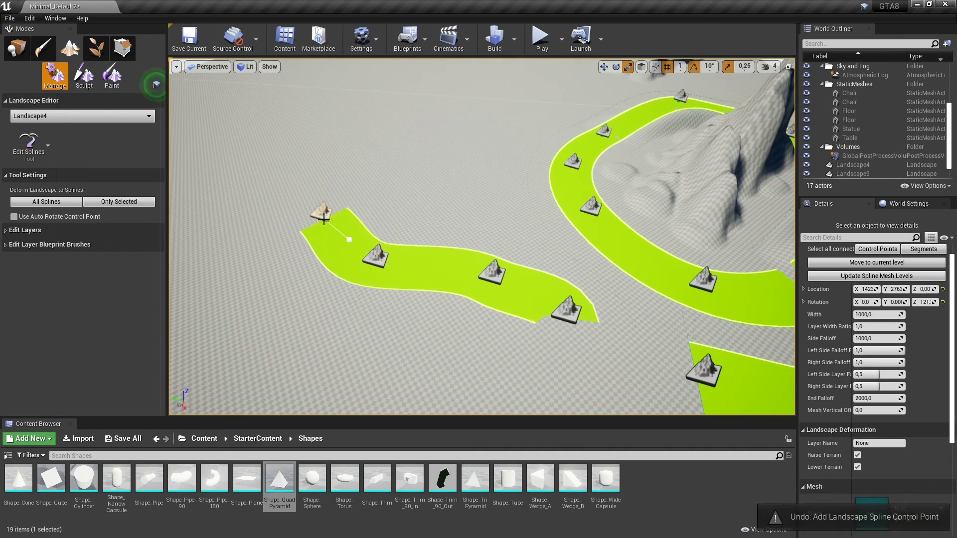
pyautogui.keyDown('ctrl'); pyautogui.click(327, 173); pyautogui.keyUp('ctrl')
pyautogui.keyDown('ctrl'); pyautogui.click(439, 204); pyautogui.keyUp('ctrl')
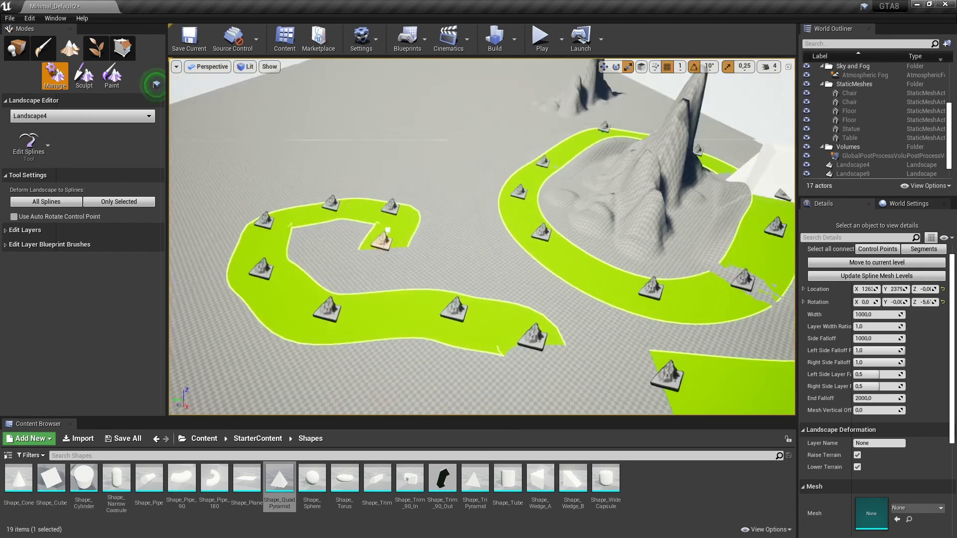
pyautogui.moveTo(438, 204); pyautogui.dragTo(430, 215, button='right')
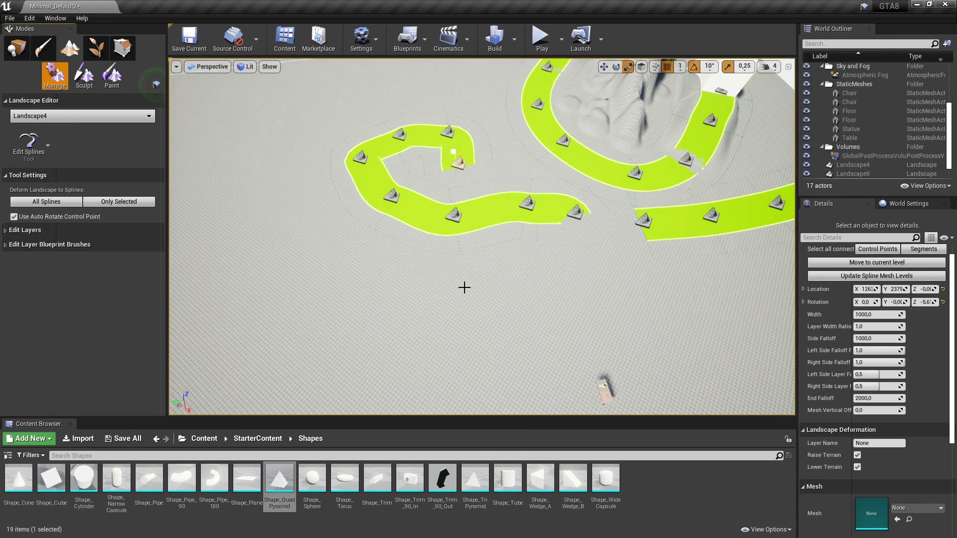
# - Start another separate spline and extend it with a further control point
pyautogui.click(593, 319)
pyautogui.keyDown('ctrl'); pyautogui.click(595, 310); pyautogui.keyUp('ctrl')
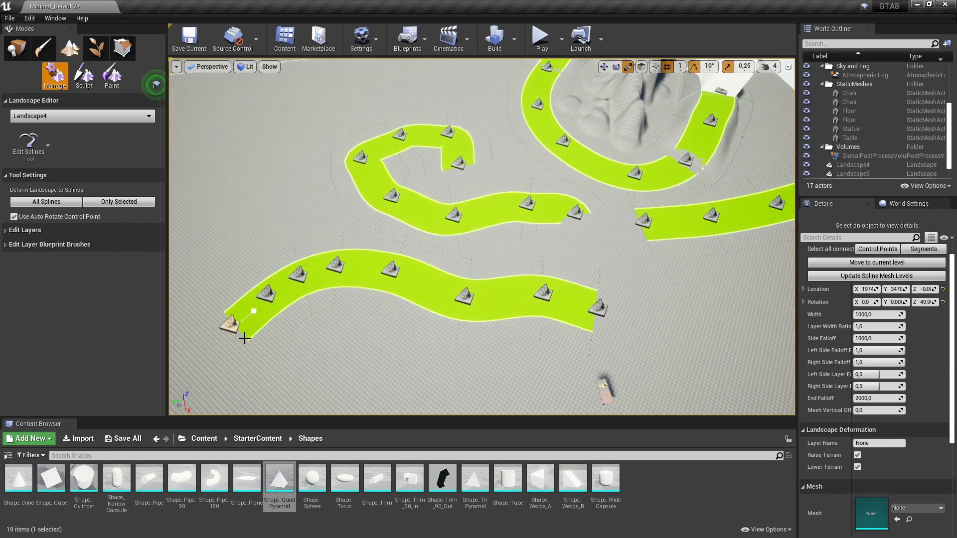
pyautogui.keyDown('ctrl'); pyautogui.click(273, 350); pyautogui.keyUp('ctrl')
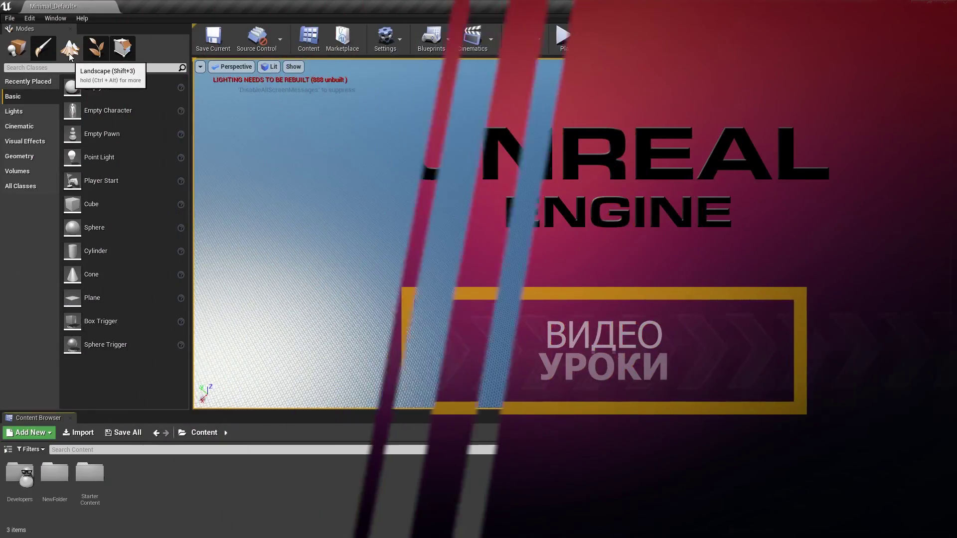
# - In Landscape mode, sculpt a raised mound with a ridge using the Sculpt brush
pyautogui.click(68, 53)
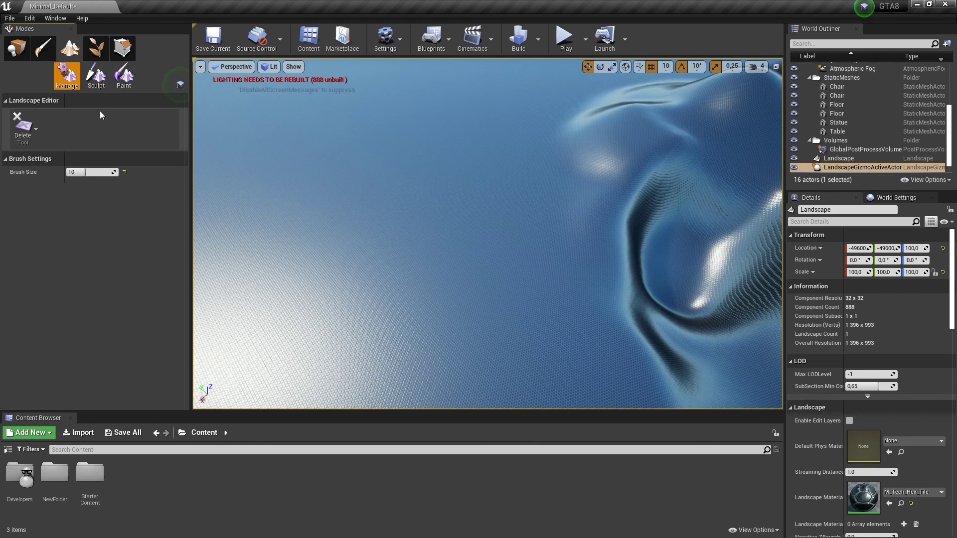
pyautogui.click(94, 87)
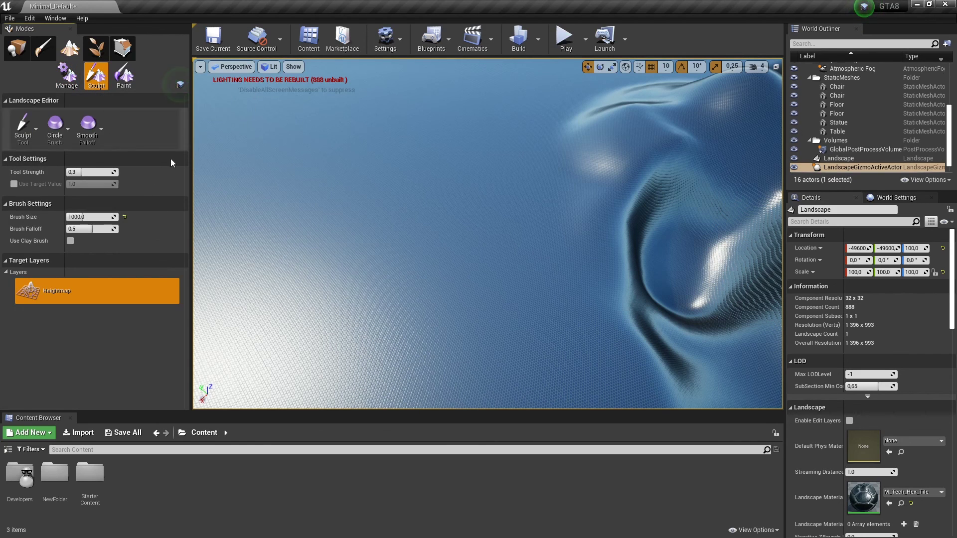
pyautogui.moveTo(426, 251)
pyautogui.mouseDown()
pyautogui.moveTo(502, 206)
pyautogui.moveTo(510, 252)
pyautogui.mouseUp()
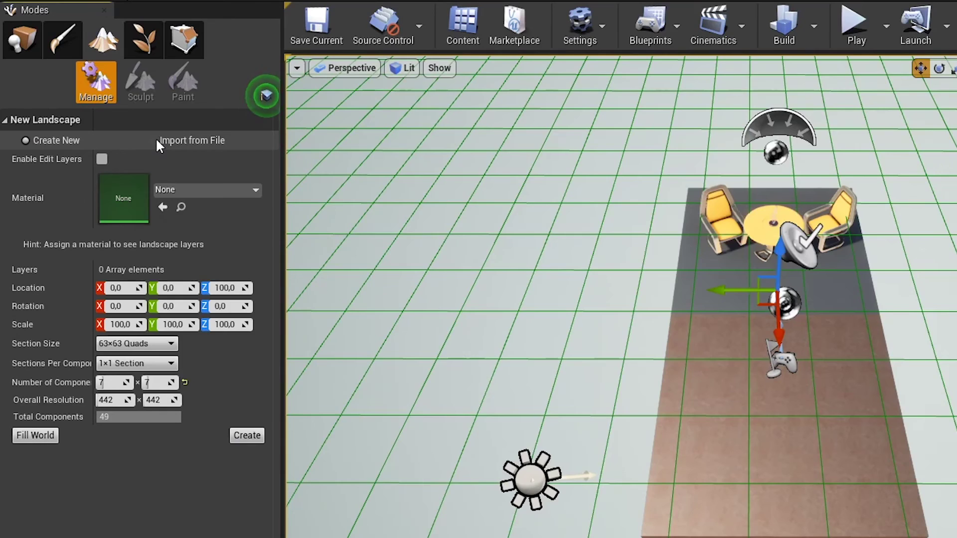
# - Import a new landscape from the 384x384 heightmap image chosen in the Heightmaps folder
pyautogui.click(156, 136)
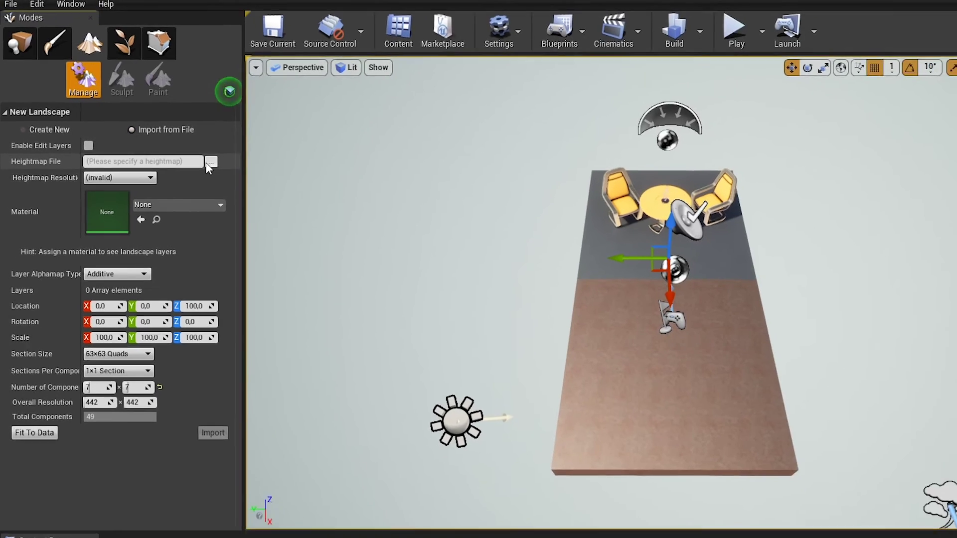
pyautogui.click(209, 163)
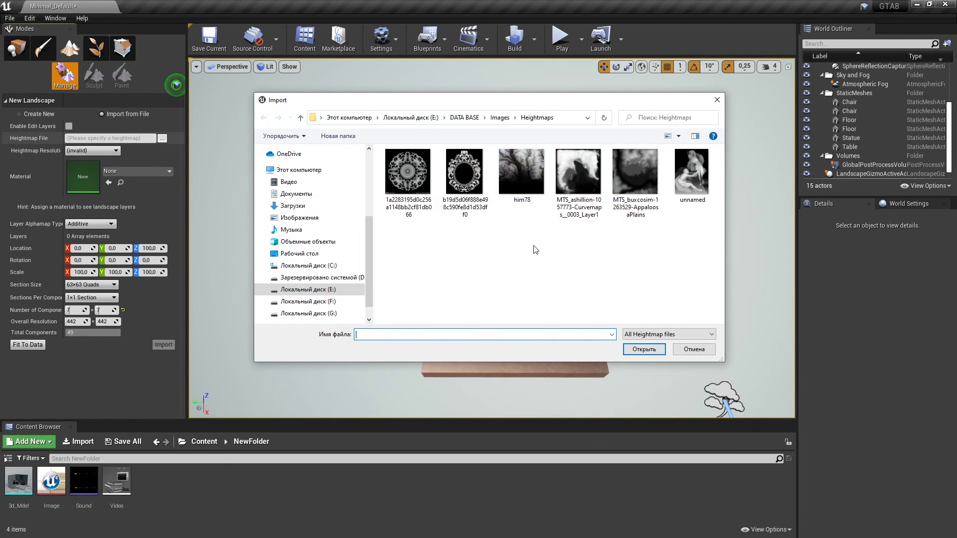
pyautogui.doubleClick(626, 188)
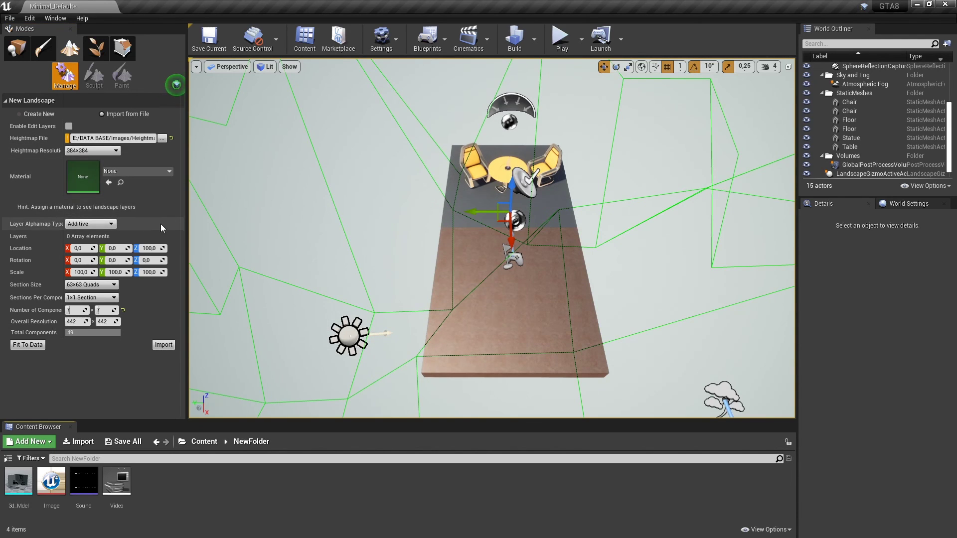
pyautogui.click(160, 344)
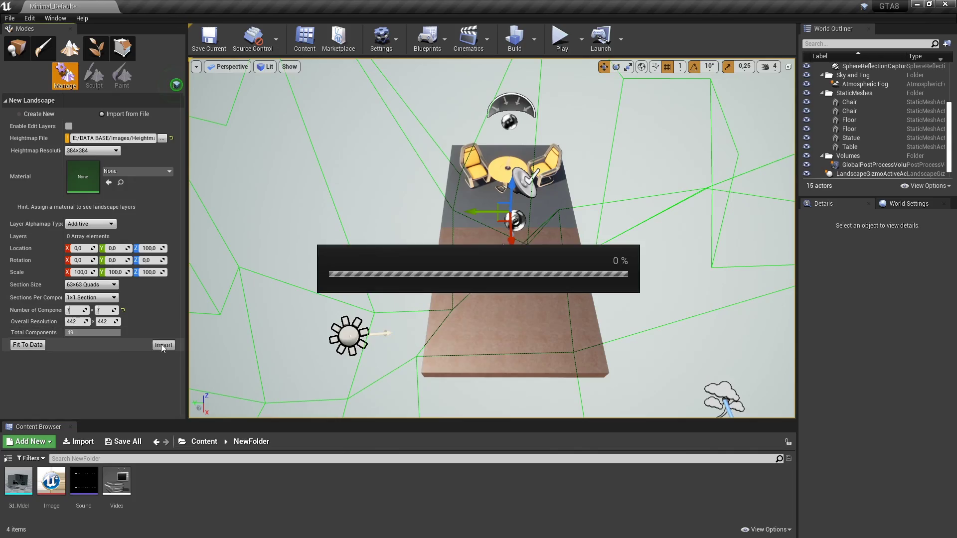
# - Fly back over the new terrain and select the Landscape actor in Place mode
pyautogui.press('s')
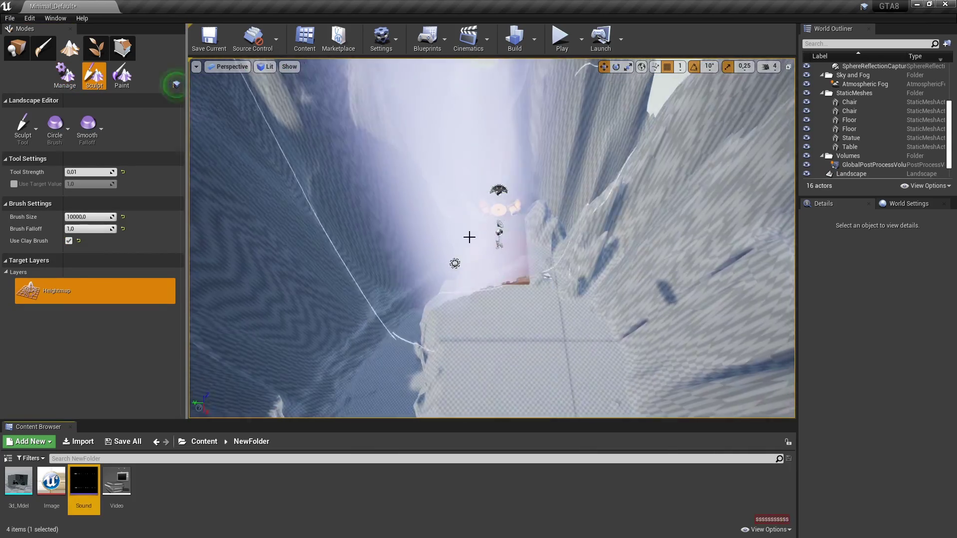
pyautogui.moveTo(468, 236)
pyautogui.mouseDown(button='right')
pyautogui.moveTo(448, 215)
pyautogui.moveTo(488, 234)
pyautogui.mouseUp(button='right')
pyautogui.click(65, 75)
pyautogui.click(10, 50)
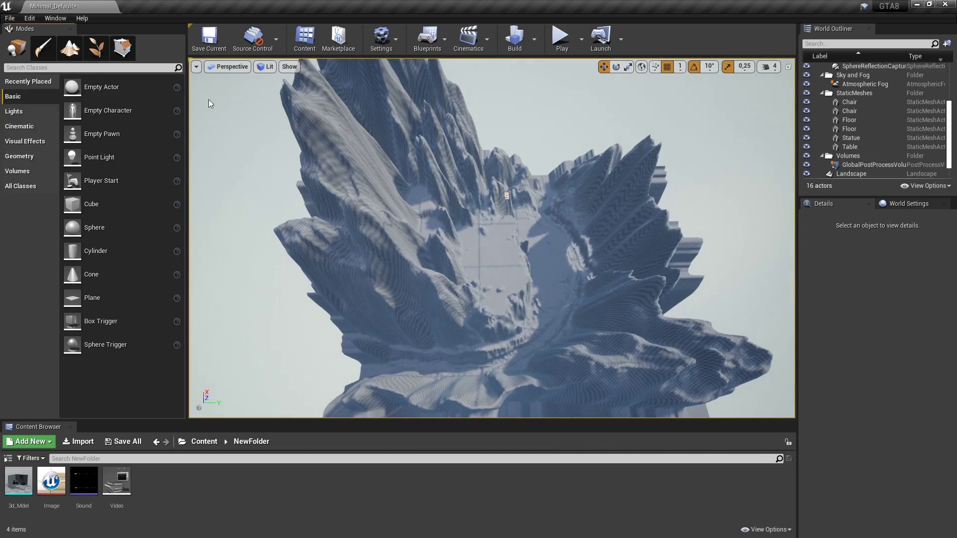
pyautogui.click(447, 312)
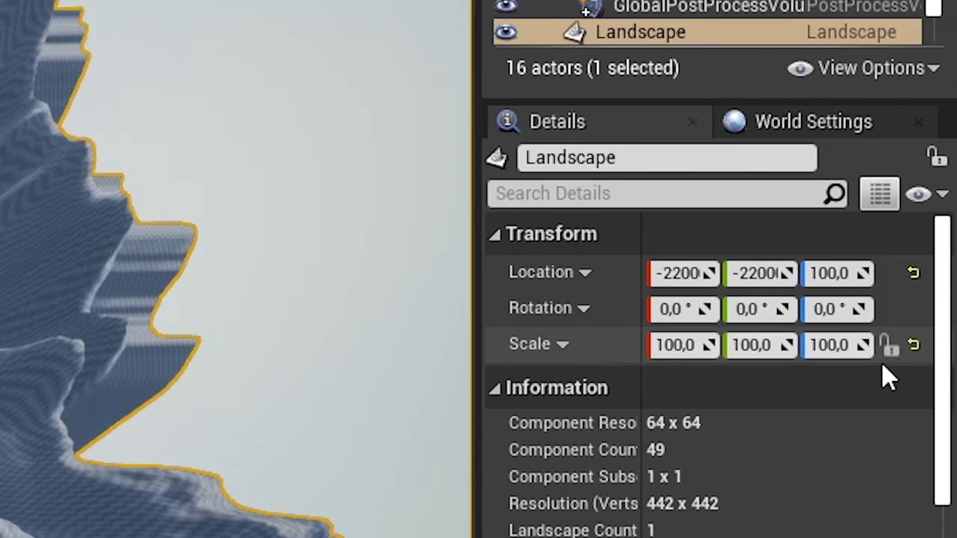
# - Lock the landscape scale, try 50, restore 100, then set Scale Z to 10
pyautogui.click(891, 346)
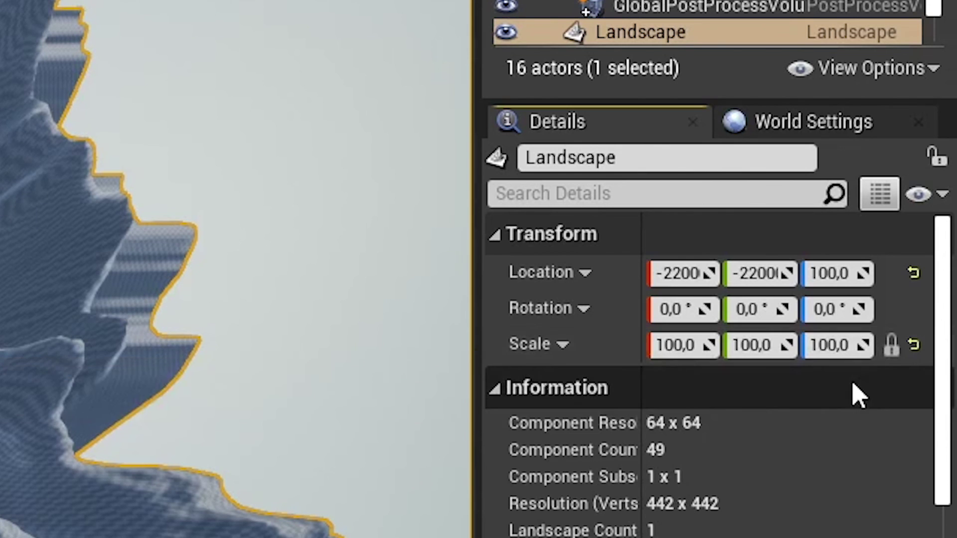
pyautogui.click(886, 278)
pyautogui.write('50')
pyautogui.press('Return')
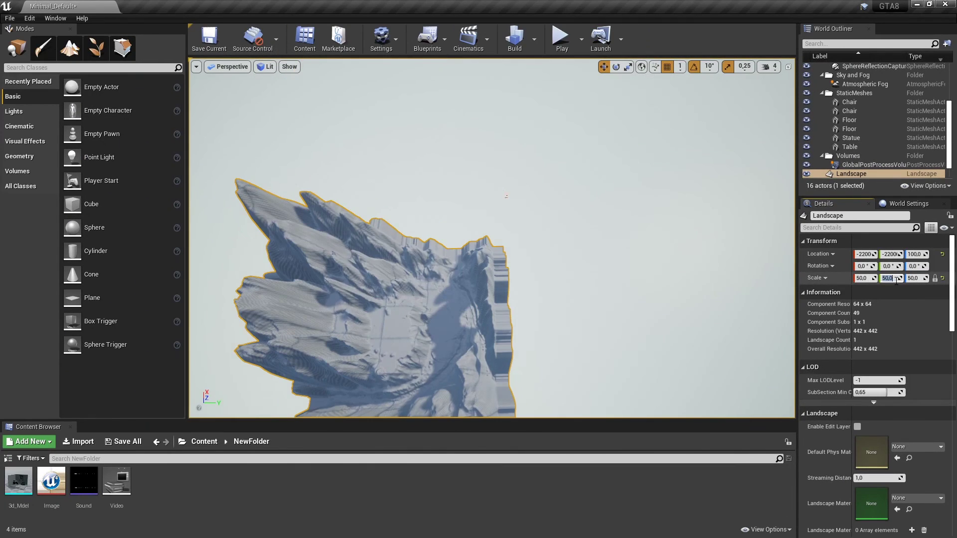
pyautogui.press('Return')
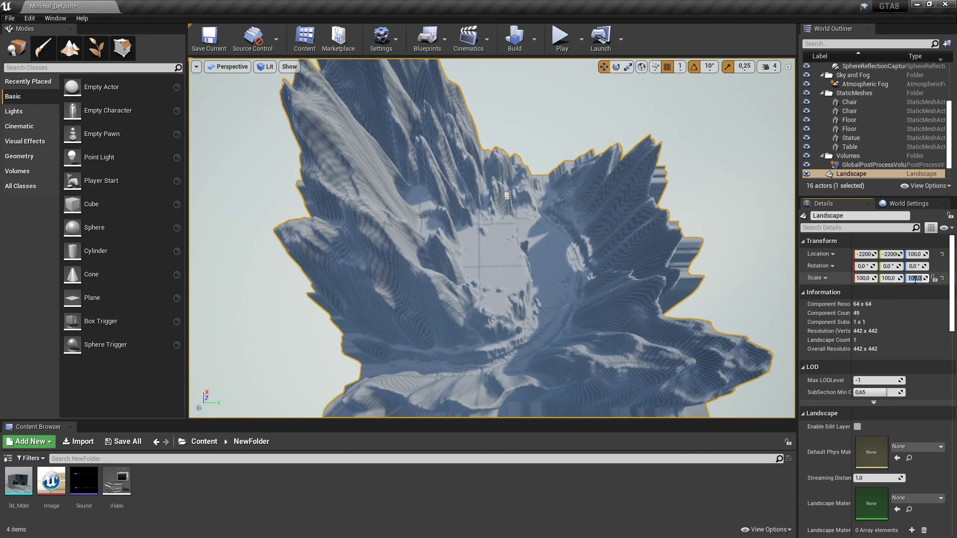
pyautogui.write('00')
pyautogui.press('Return')
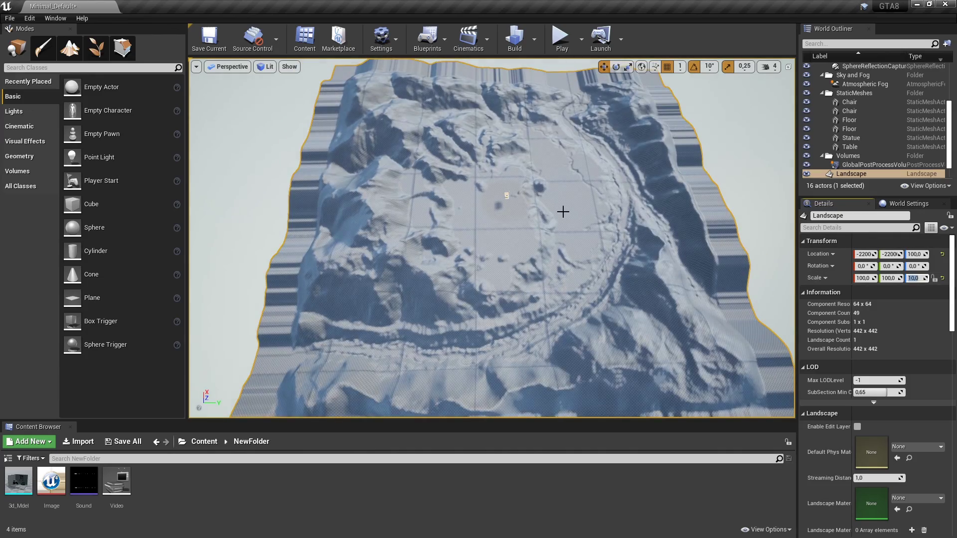
# - Fly the camera down close to the flattened terrain and return to Landscape mode
pyautogui.moveTo(562, 212)
pyautogui.mouseDown(button='right')
pyautogui.moveTo(562, 189)
pyautogui.moveTo(562, 219)
pyautogui.mouseUp(button='right')
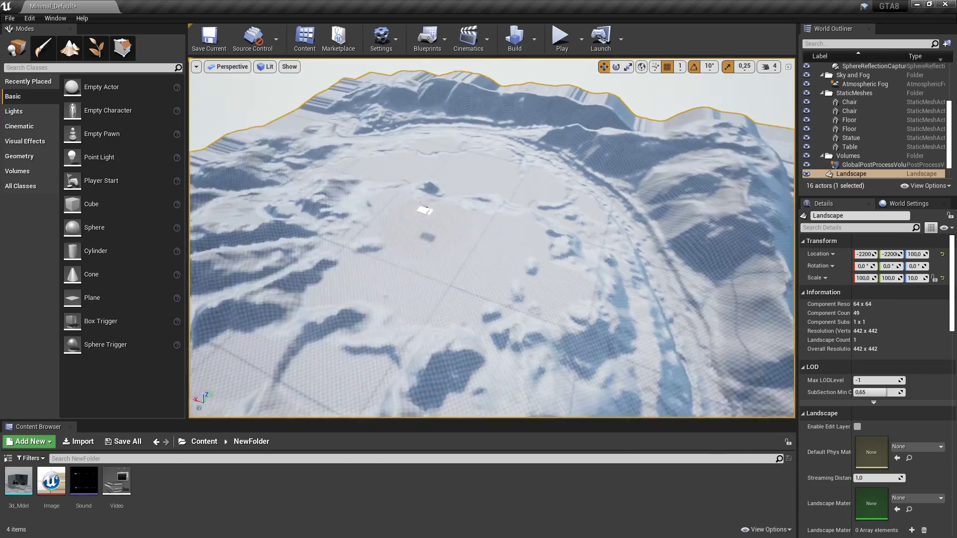
pyautogui.click(70, 48)
pyautogui.scroll(5, 325, 184)
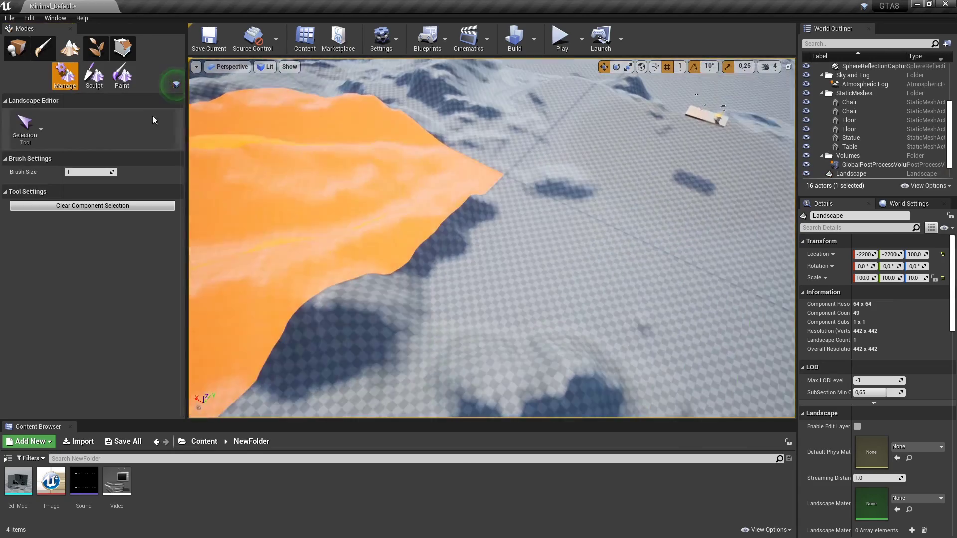
# - With Smooth falloff kept, sculpt over the right-side ridge and cliff, then return to Place mode
pyautogui.click(94, 75)
pyautogui.click(97, 144)
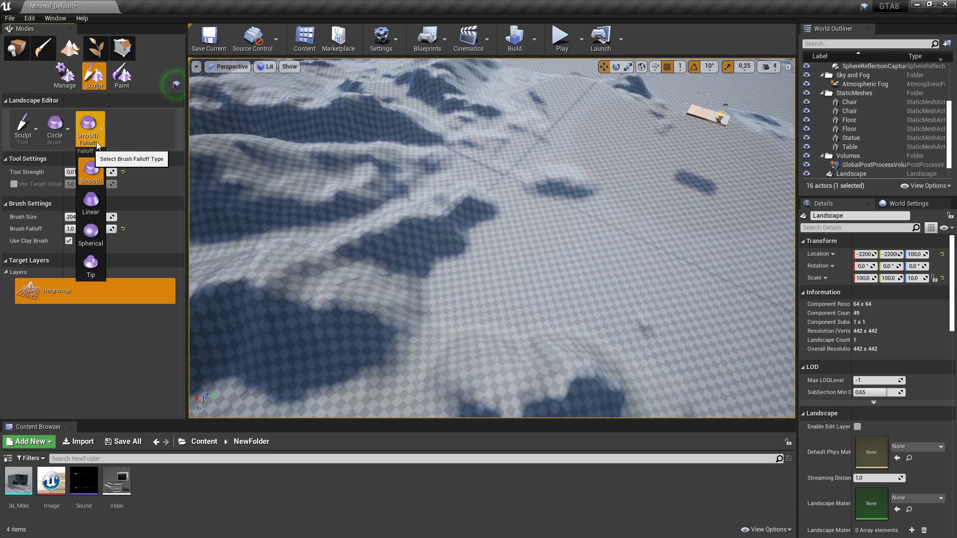
pyautogui.click(474, 215)
pyautogui.moveTo(474, 215)
pyautogui.mouseDown(button='right')
pyautogui.moveTo(508, 283)
pyautogui.moveTo(560, 278)
pyautogui.mouseUp(button='right')
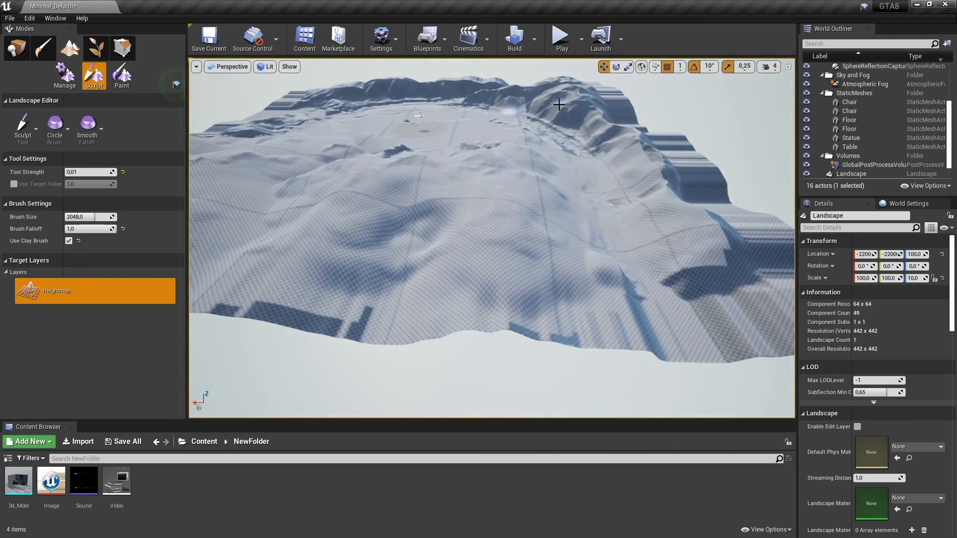
pyautogui.moveTo(559, 105); pyautogui.dragTo(443, 92)
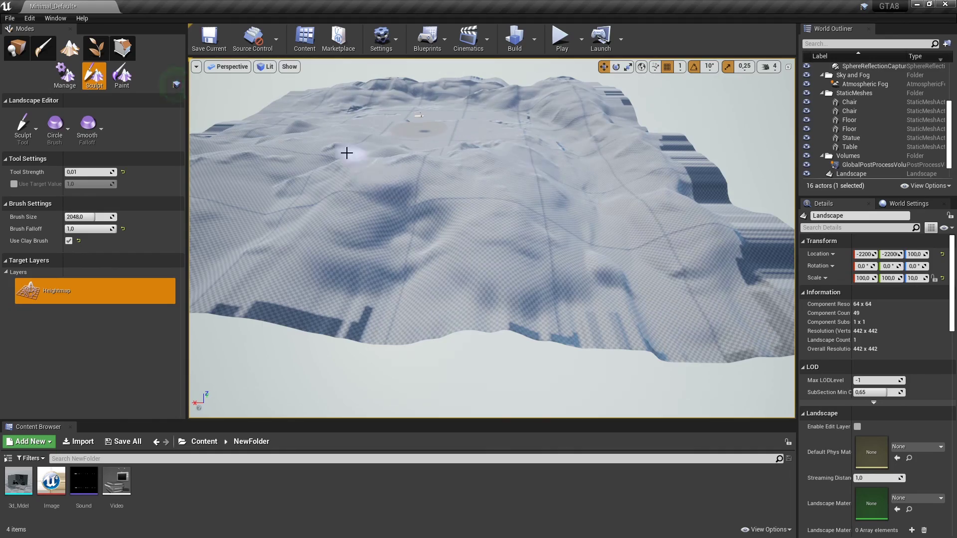
pyautogui.moveTo(346, 151); pyautogui.dragTo(535, 195, button='right')
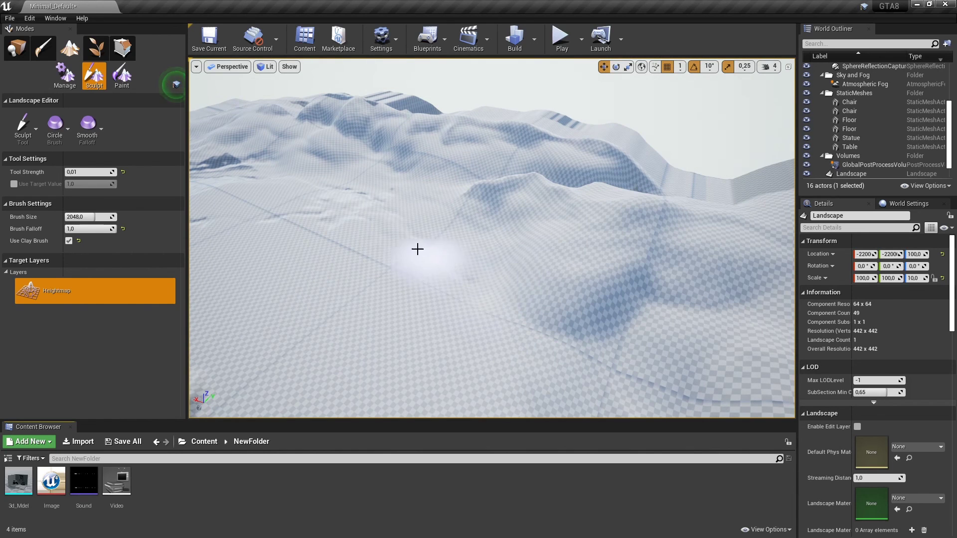
pyautogui.click(12, 56)
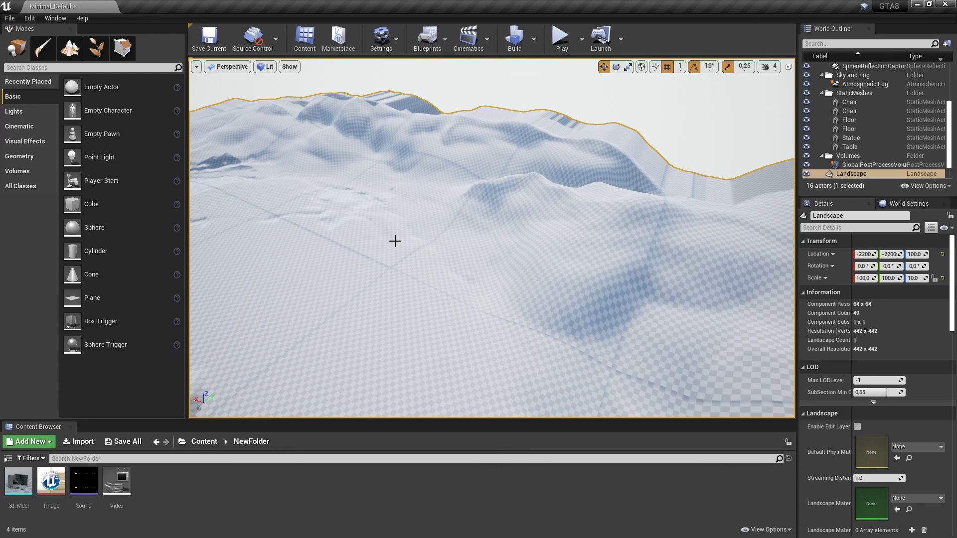
# - Delete the old landscape and fly low over the new 1009x1009 terrain
pyautogui.press('Delete')
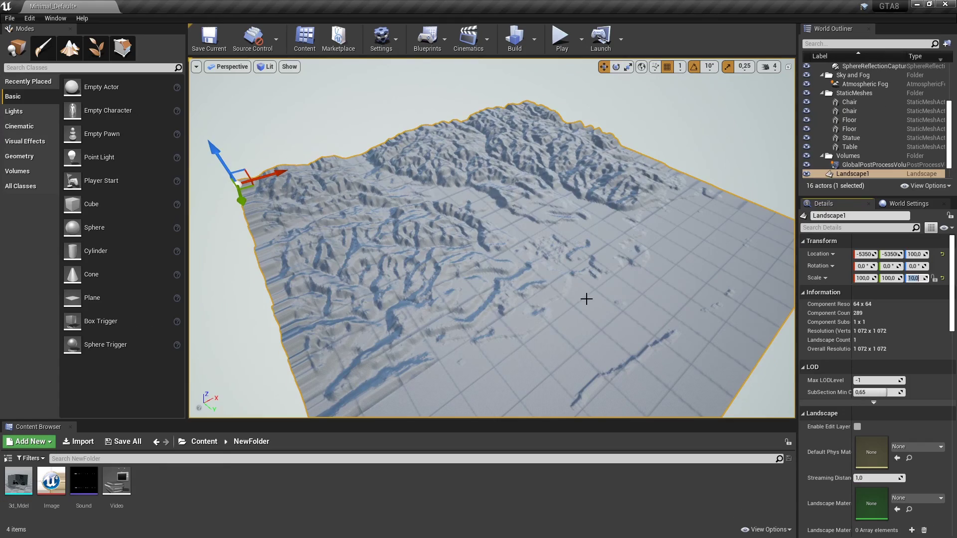
pyautogui.moveTo(512, 224); pyautogui.dragTo(547, 263, button='right')
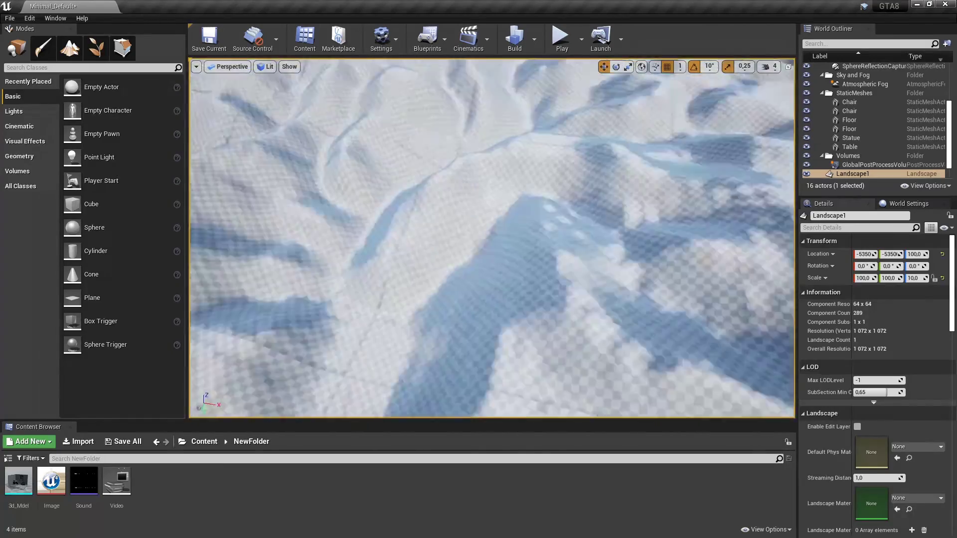
pyautogui.moveTo(547, 263); pyautogui.dragTo(546, 263, button='right')
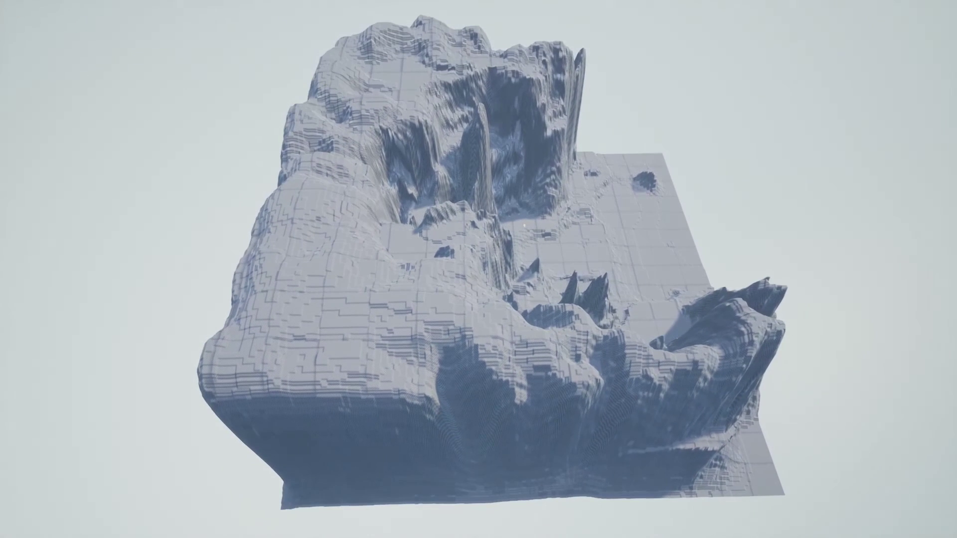
# - Lower Landscape2's Scale Z in Details to flatten it, then restore the full-screen viewport
pyautogui.press('g')
pyautogui.press('F11')
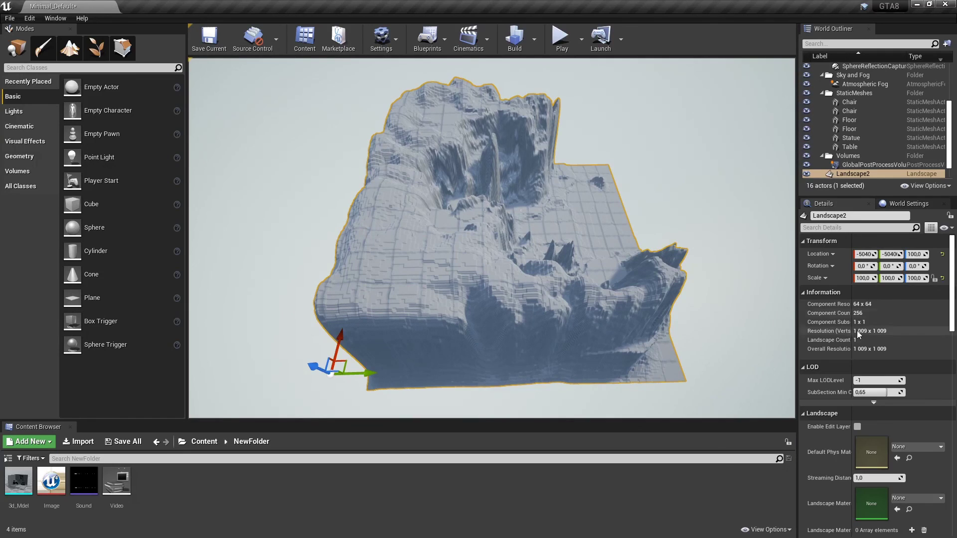
pyautogui.press('Return')
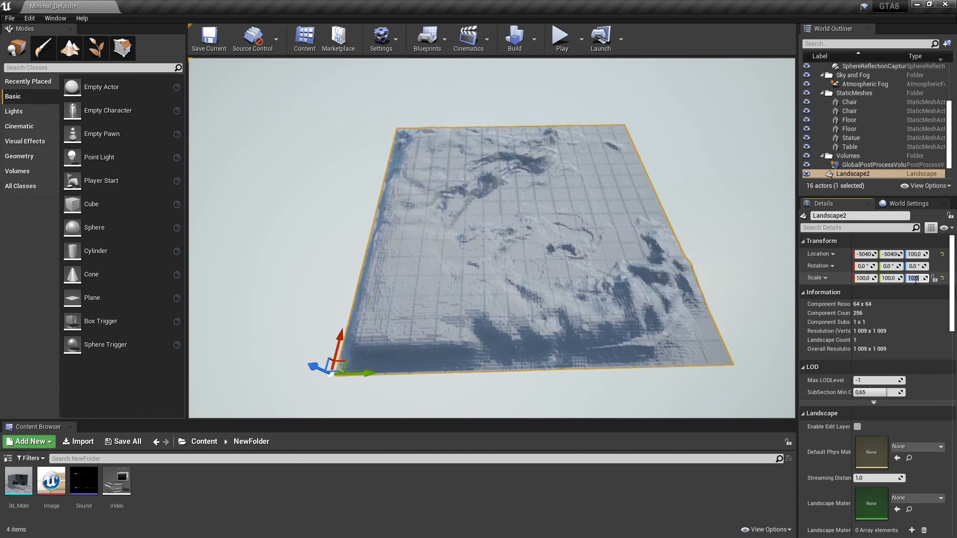
pyautogui.press('F11')
pyautogui.press('g')
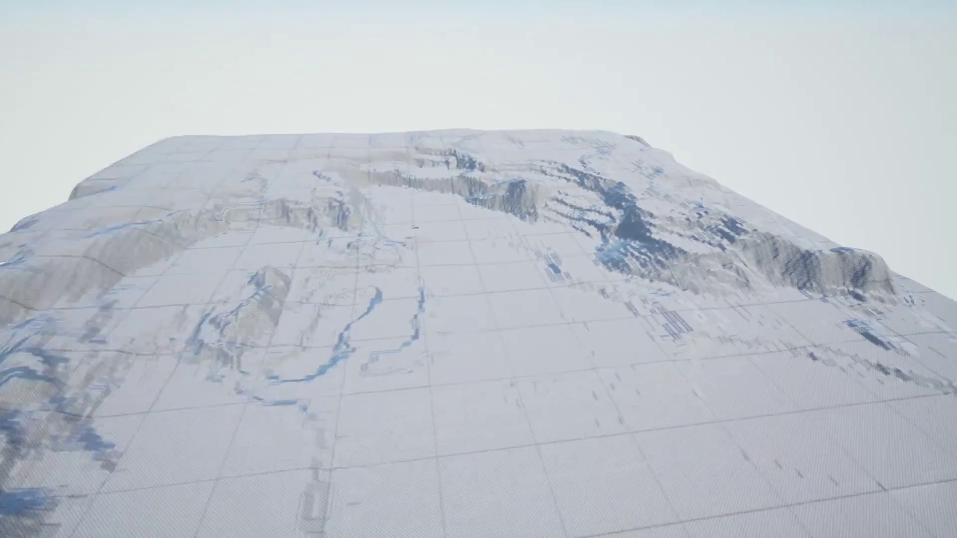
pyautogui.scroll(3, 484, 299)
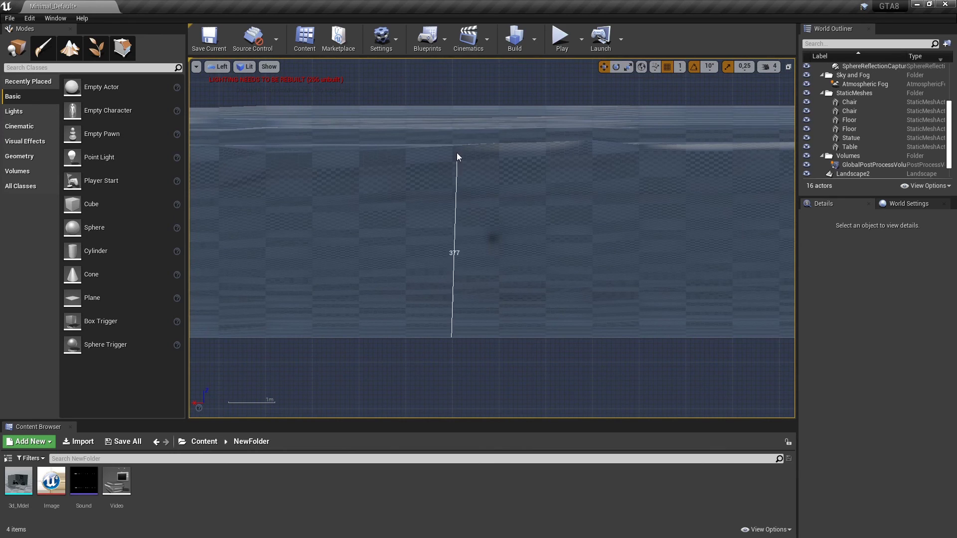
# - Measure the landscape's height in the Left side view and select Landscape2 to inspect its properties
pyautogui.moveTo(452, 107); pyautogui.dragTo(450, 103, button='middle')
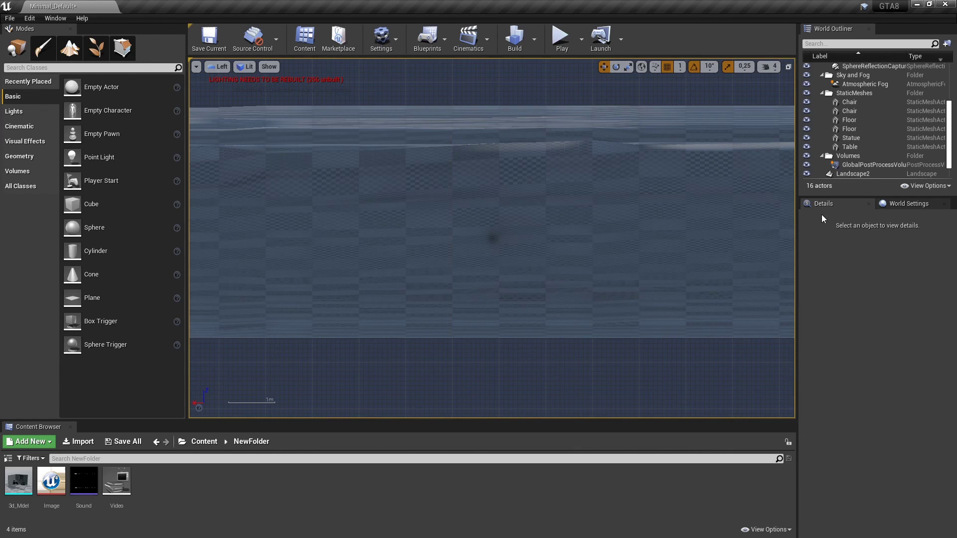
pyautogui.click(709, 221)
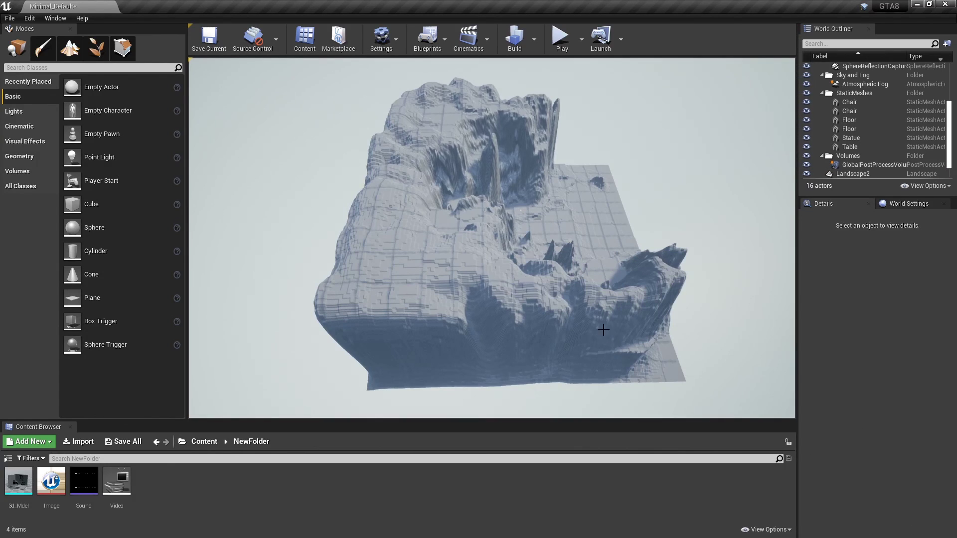
pyautogui.click(603, 330)
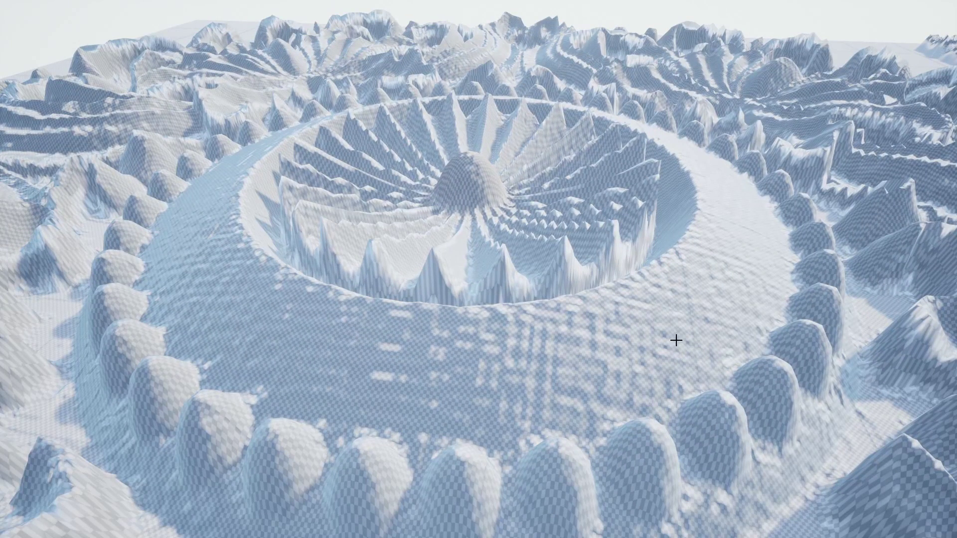
# - Fly the camera closer over the rosette centre and deselect the gold material asset
pyautogui.press('F11')
pyautogui.scroll(-5, 889, 326)
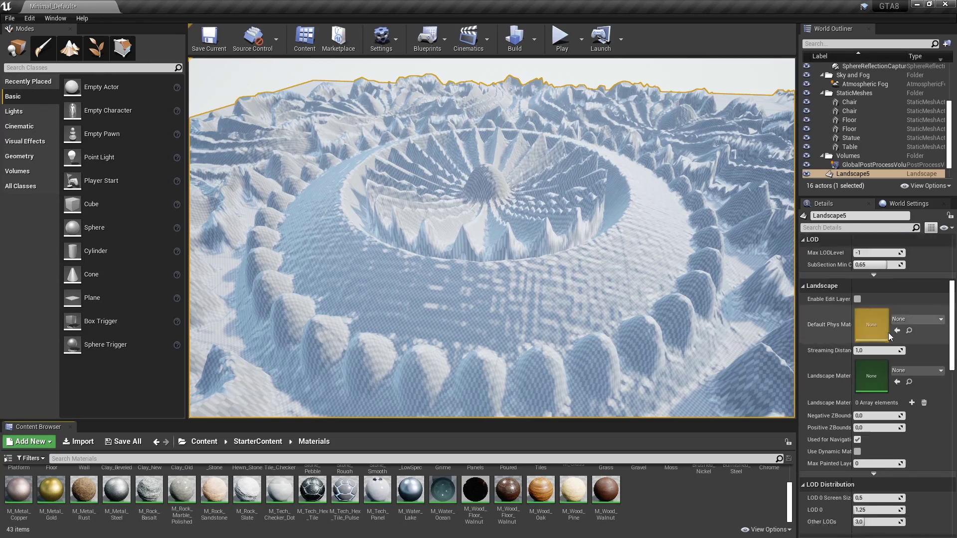
pyautogui.moveTo(52, 490)
pyautogui.mouseDown()
pyautogui.moveTo(59, 501)
pyautogui.moveTo(904, 371)
pyautogui.moveTo(877, 367)
pyautogui.mouseUp()
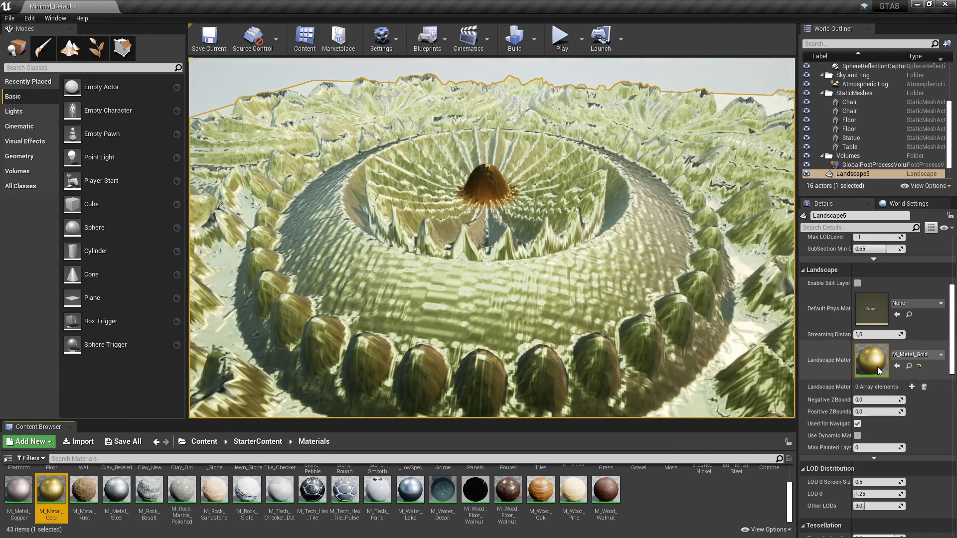
pyautogui.moveTo(540, 267); pyautogui.dragTo(541, 299, button='right')
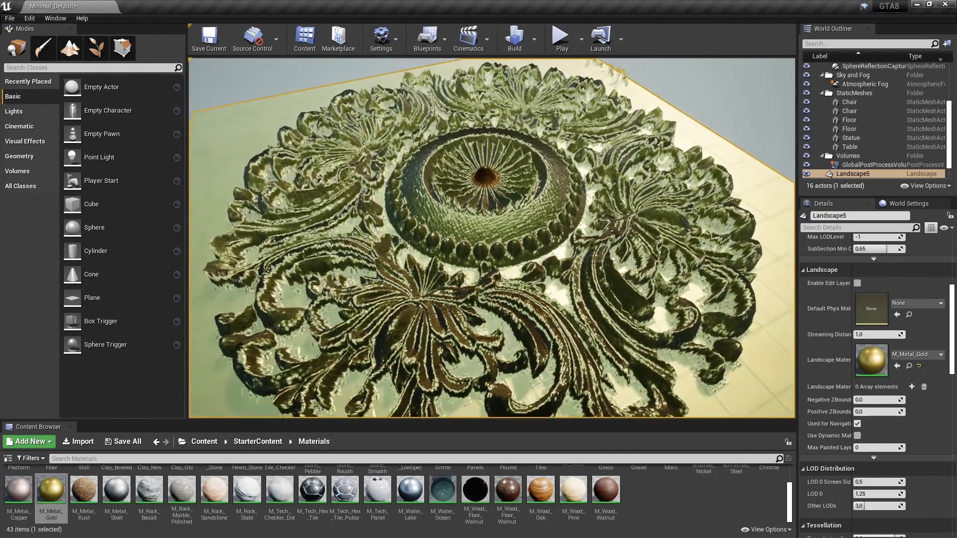
pyautogui.click(643, 501)
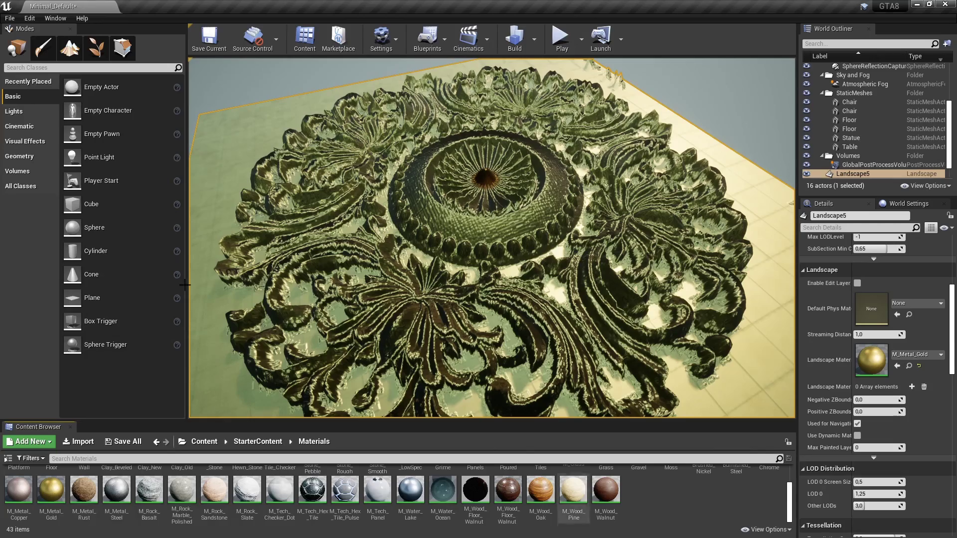
# - In Landscape mode with a full-screen viewport, orbit and fly close over the central rosette
pyautogui.click(69, 48)
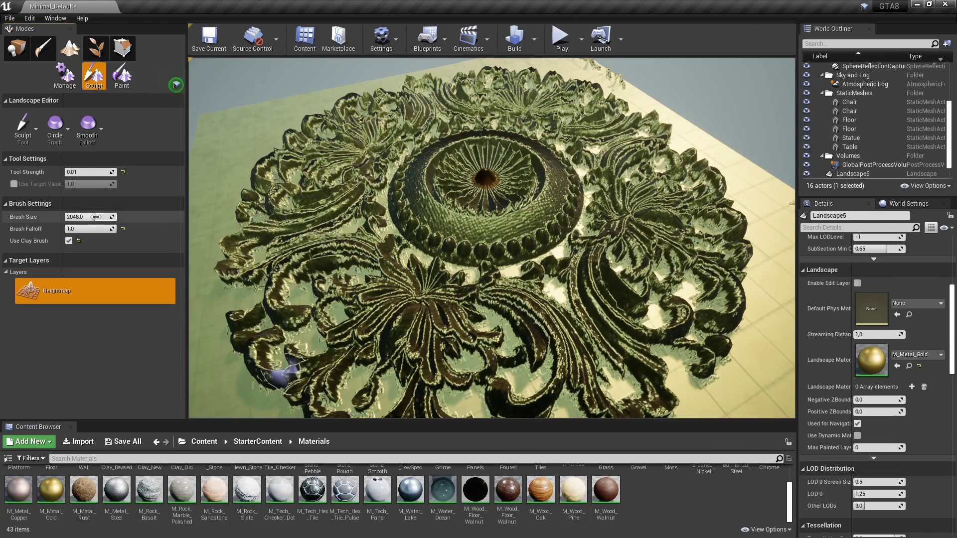
pyautogui.press('F11')
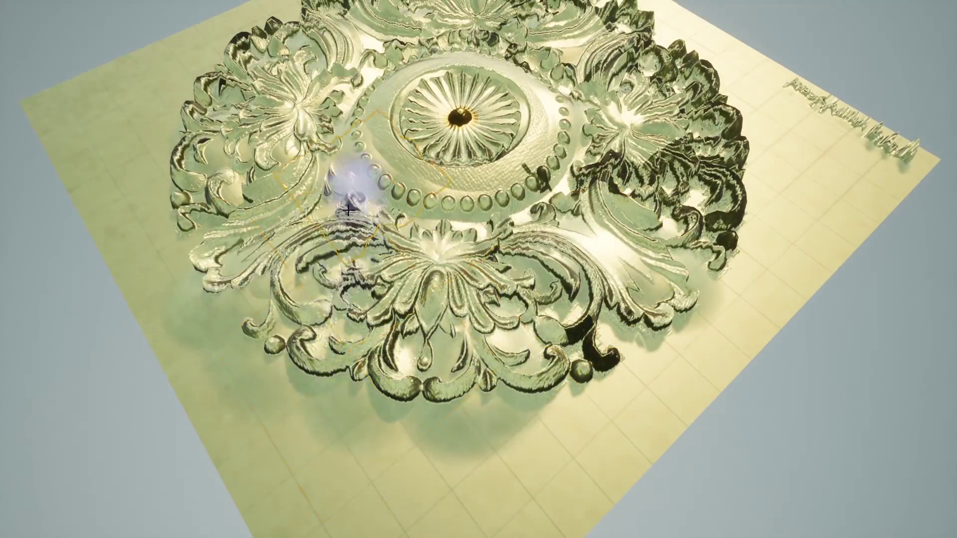
pyautogui.moveTo(613, 305)
pyautogui.mouseDown(button='right')
pyautogui.moveTo(716, 231)
pyautogui.moveTo(528, 190)
pyautogui.mouseUp(button='right')
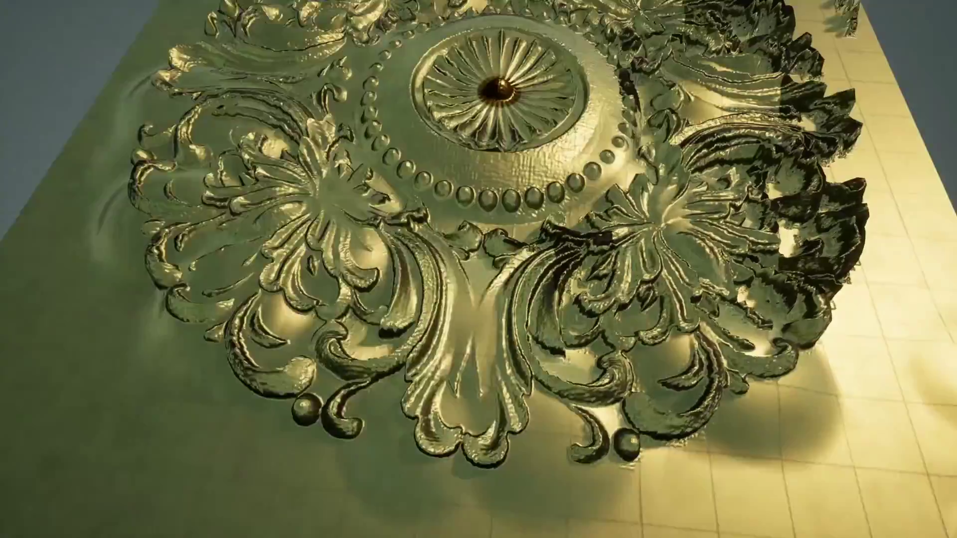
pyautogui.press('F11')
pyautogui.press('F11')
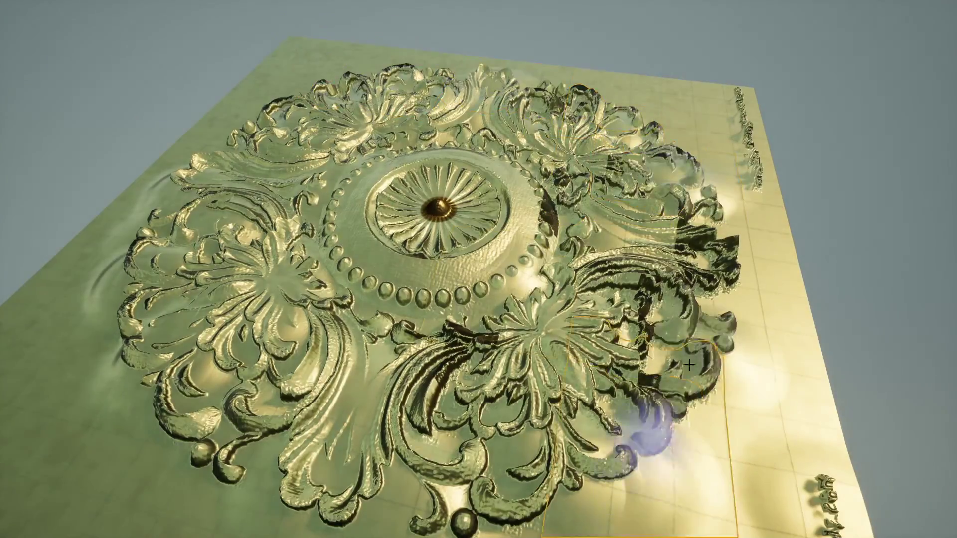
pyautogui.moveTo(454, 228); pyautogui.dragTo(478, 200, button='right')
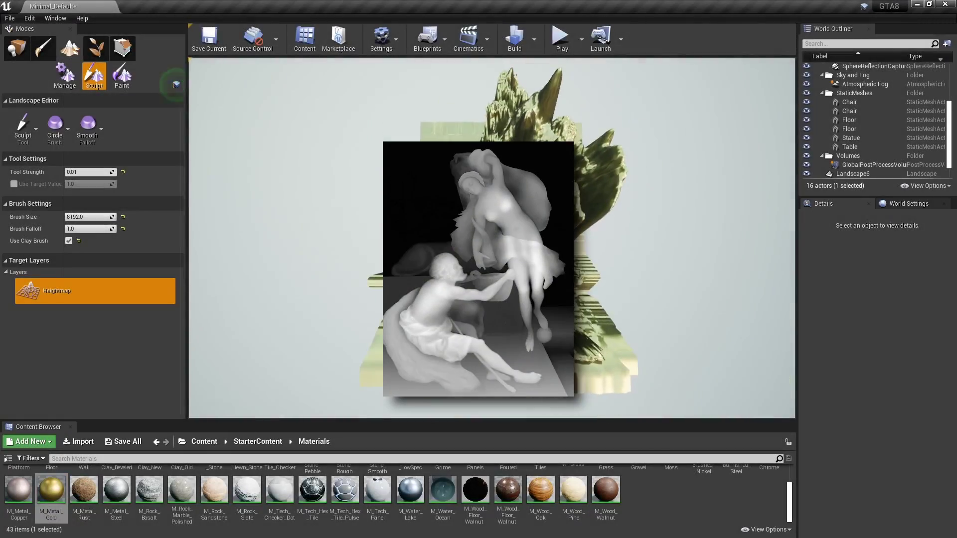
# - Select the figure-relief landscape and set its vertical Scale Z to 10
pyautogui.click(17, 47)
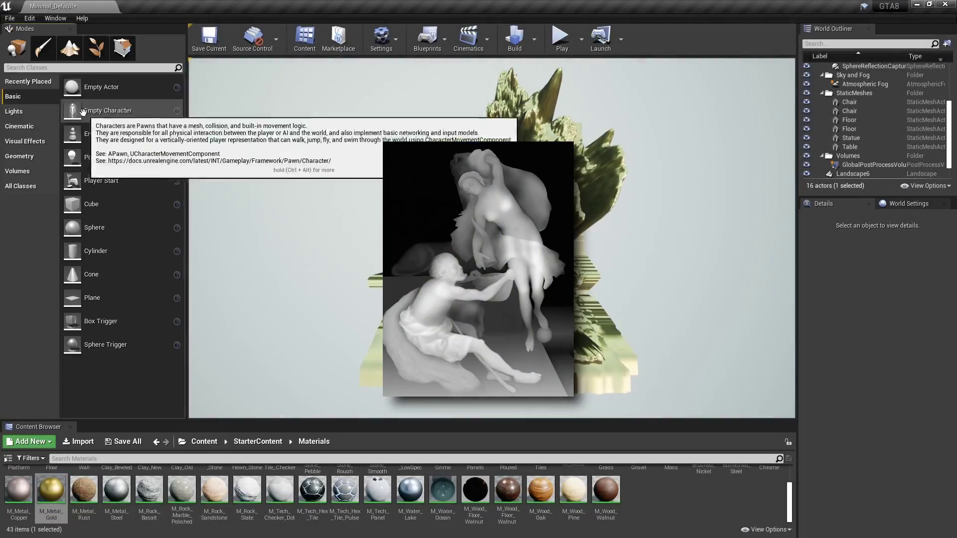
pyautogui.click(853, 174)
pyautogui.click(915, 279)
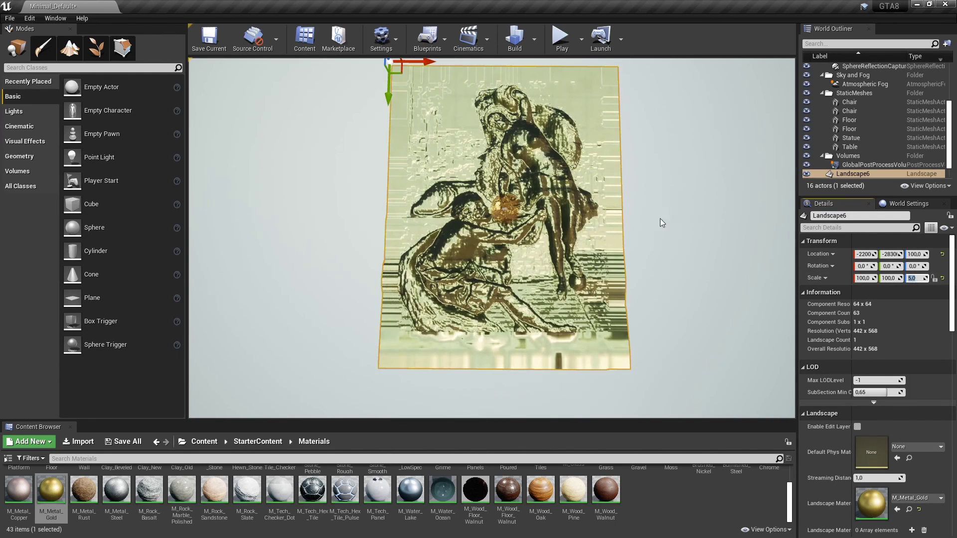
pyautogui.click(69, 48)
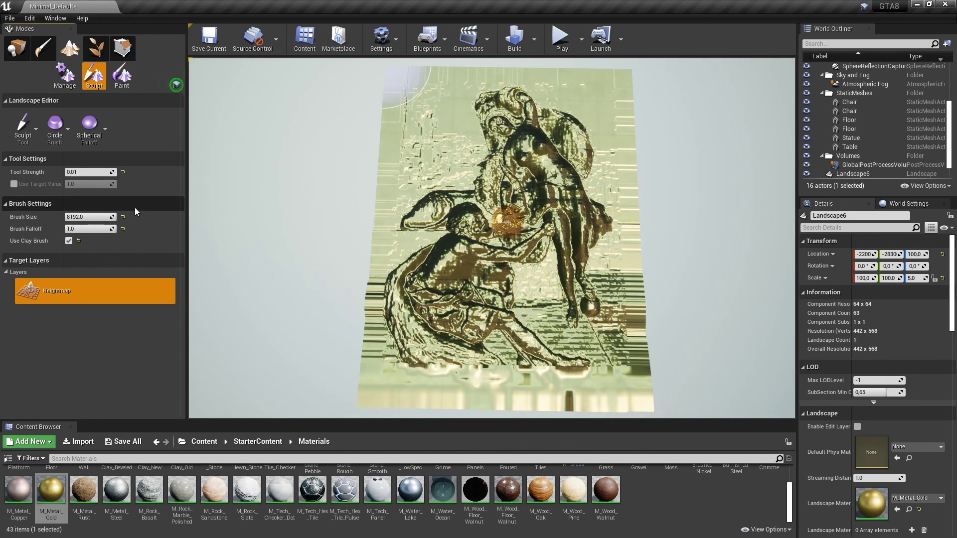
pyautogui.click(68, 128)
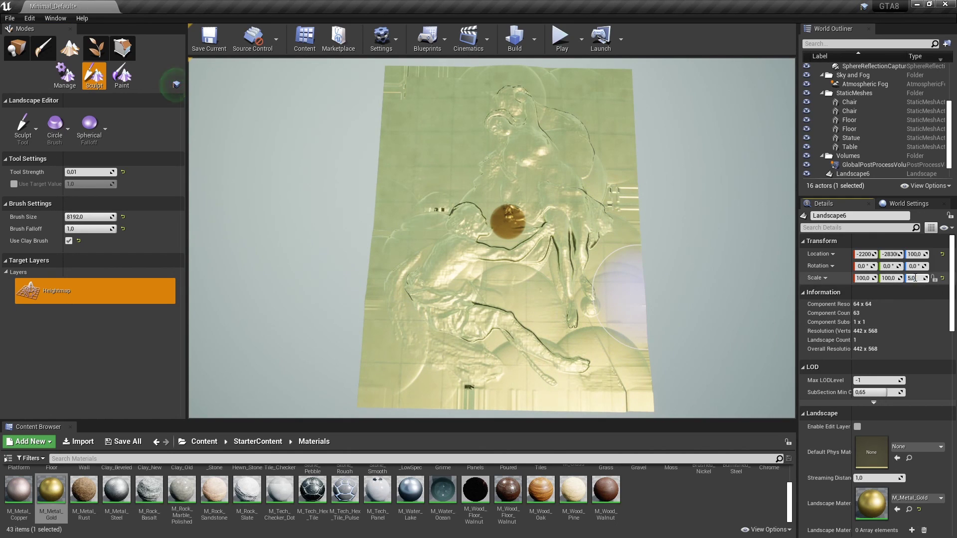
pyautogui.write('10')
pyautogui.click(13, 56)
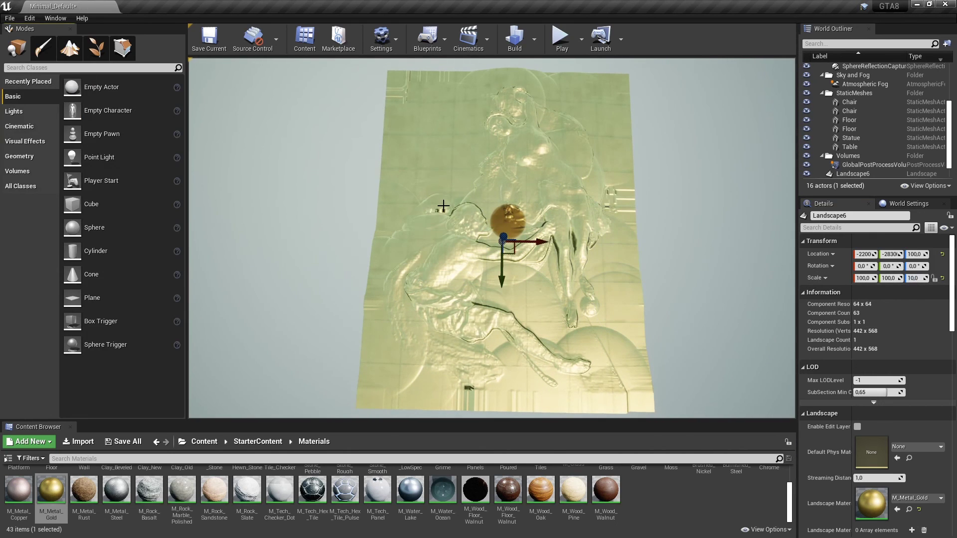
# - Fly low across the taller relief in full-screen, then pull back to view it whole
pyautogui.press('F11')
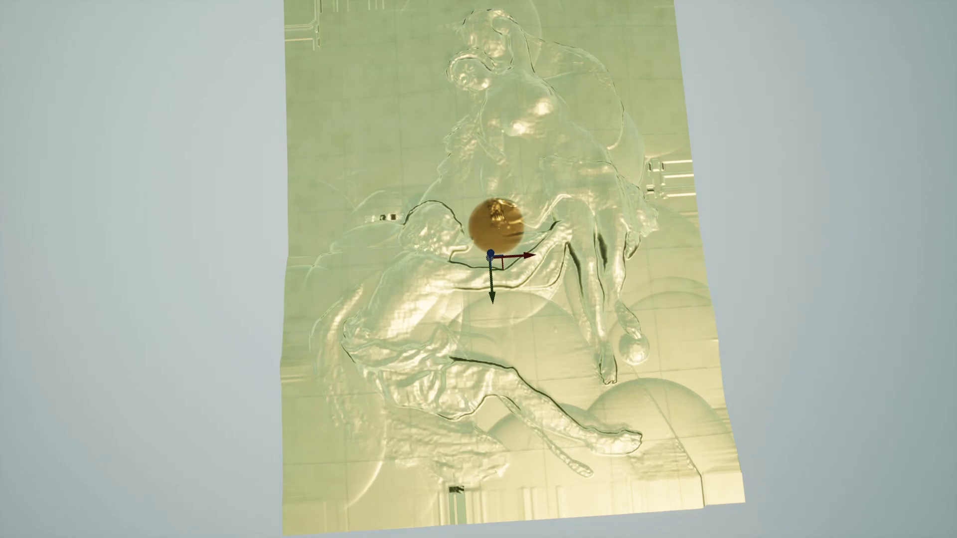
pyautogui.moveTo(479, 269); pyautogui.dragTo(478, 309, button='right')
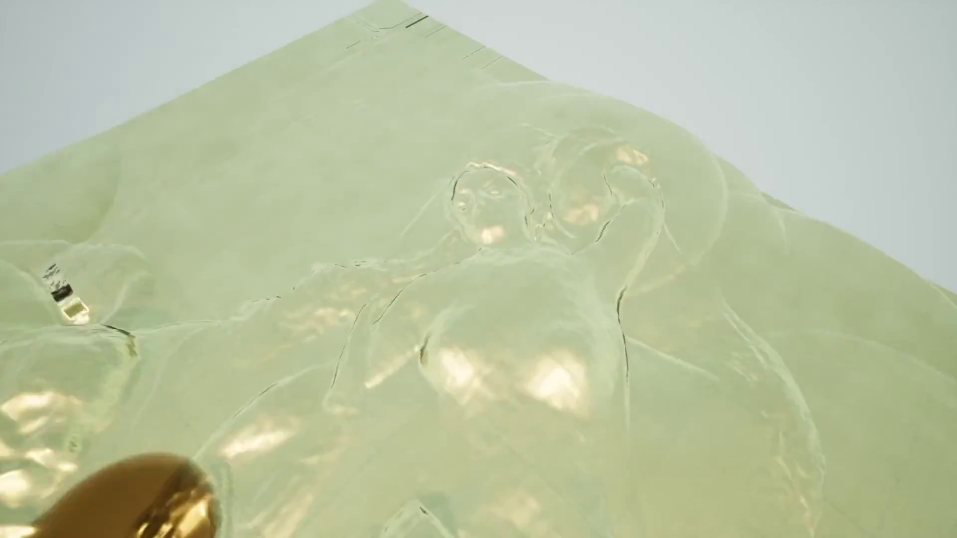
pyautogui.moveTo(478, 269); pyautogui.dragTo(478, 299, button='right')
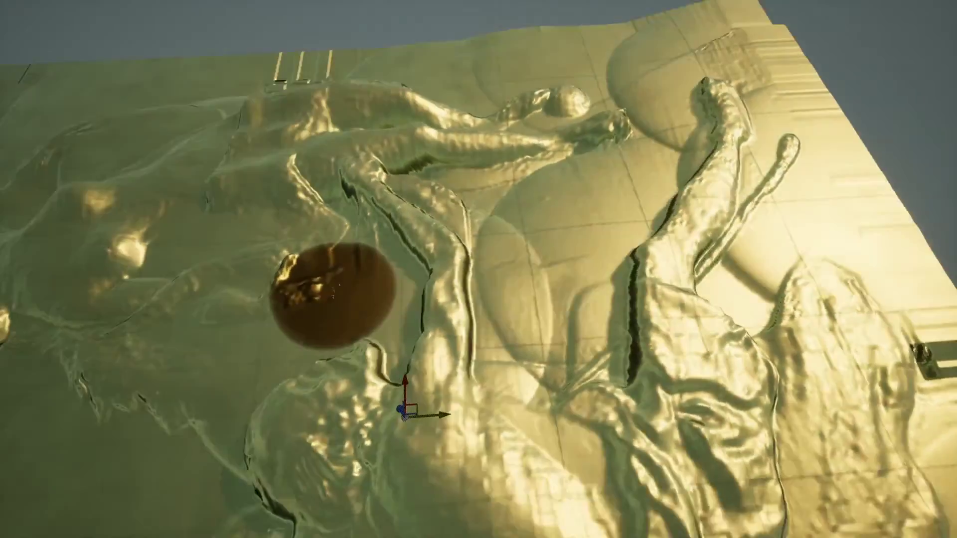
pyautogui.moveTo(465, 131); pyautogui.dragTo(465, 131, button='right')
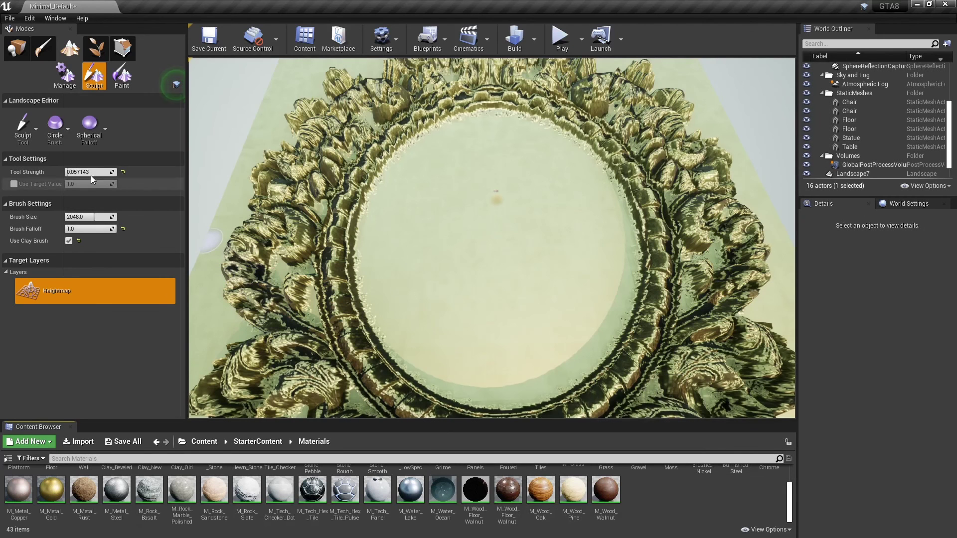
# - Switch the sculpt tool to Smooth and raise the Filter Kernel Radius to 7
pyautogui.click(29, 122)
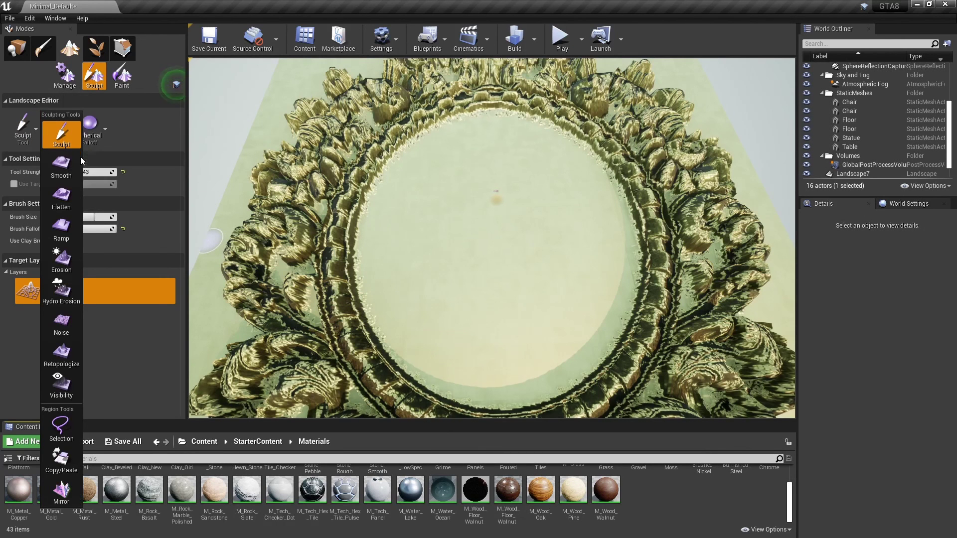
pyautogui.click(61, 167)
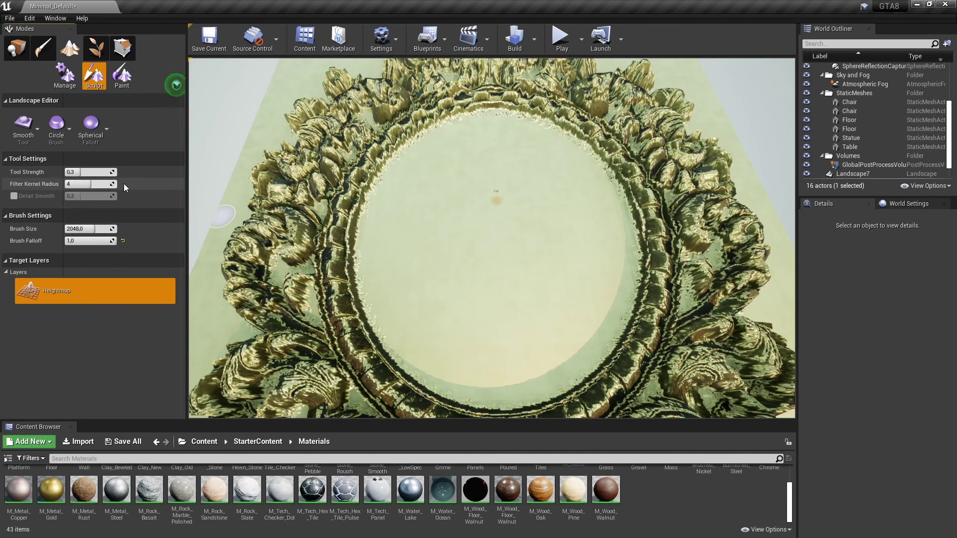
pyautogui.moveTo(90, 184); pyautogui.dragTo(109, 184)
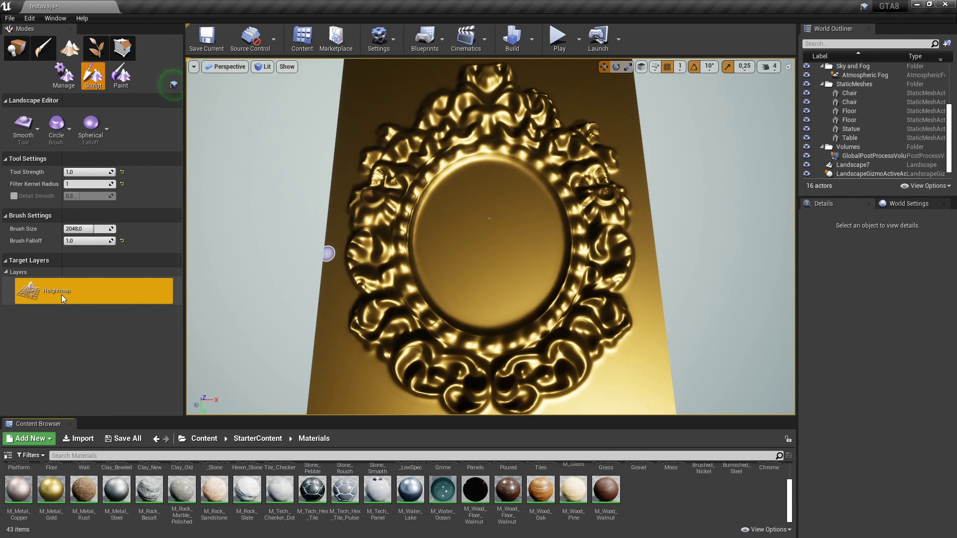
# - Export the Heightmap layer to a file, saving it as Heightmap in the Heightmaps folder
pyautogui.rightClick(61, 295)
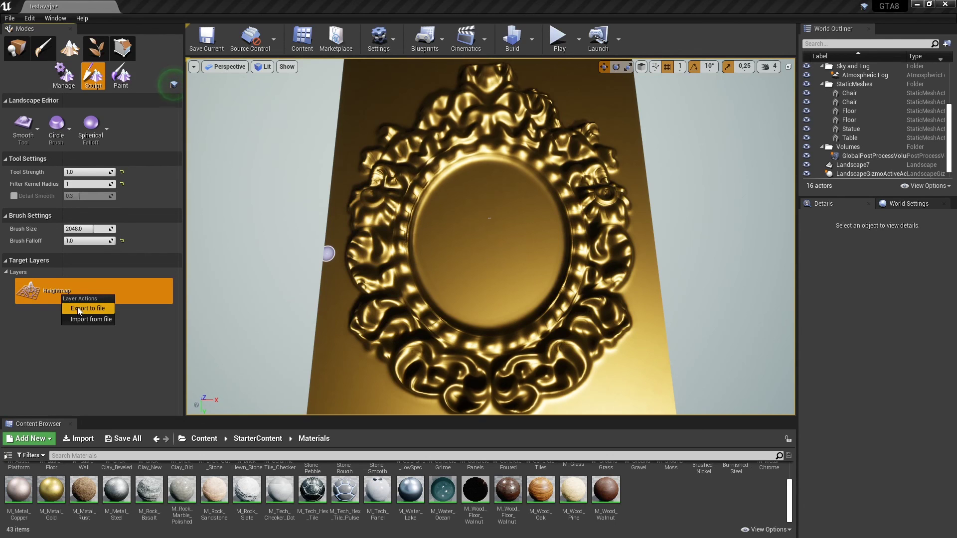
pyautogui.click(77, 308)
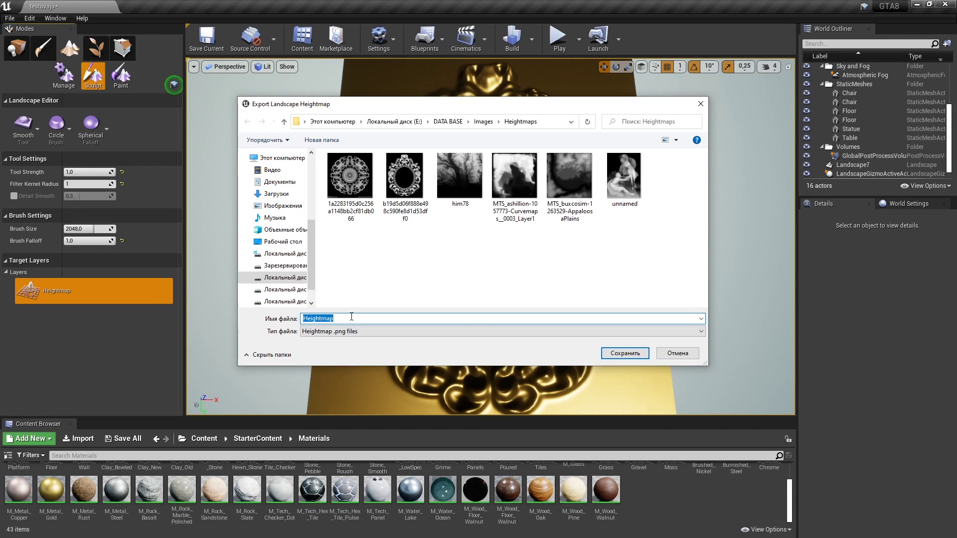
pyautogui.click(614, 354)
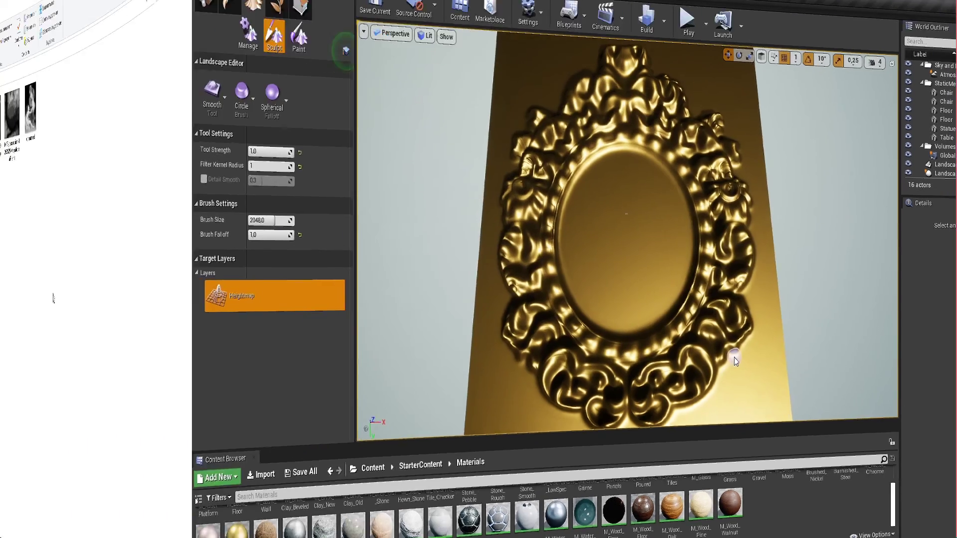
# - Preview the original ornate frame PNG in Photos, close it, then open the exported Heightmap.png
pyautogui.doubleClick(167, 117)
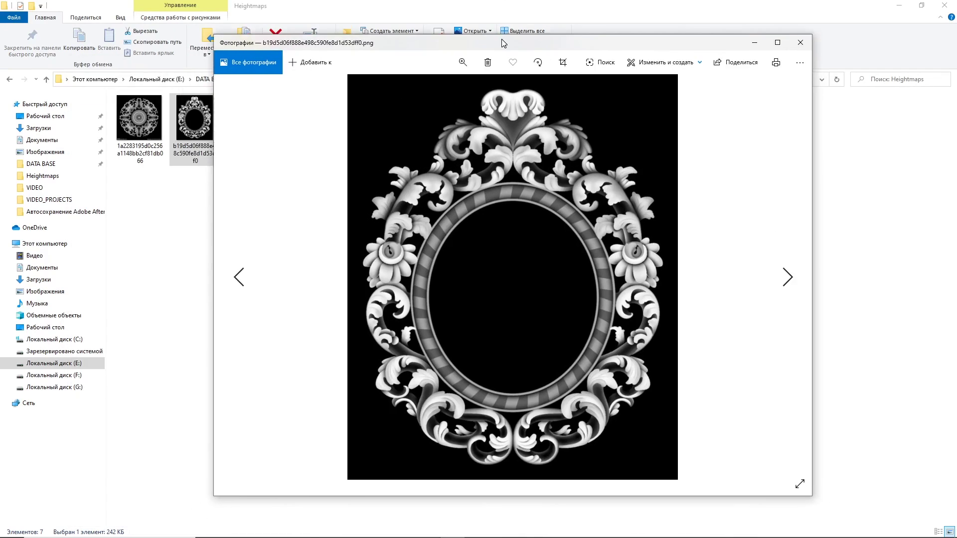
pyautogui.doubleClick(501, 42)
pyautogui.click(945, 6)
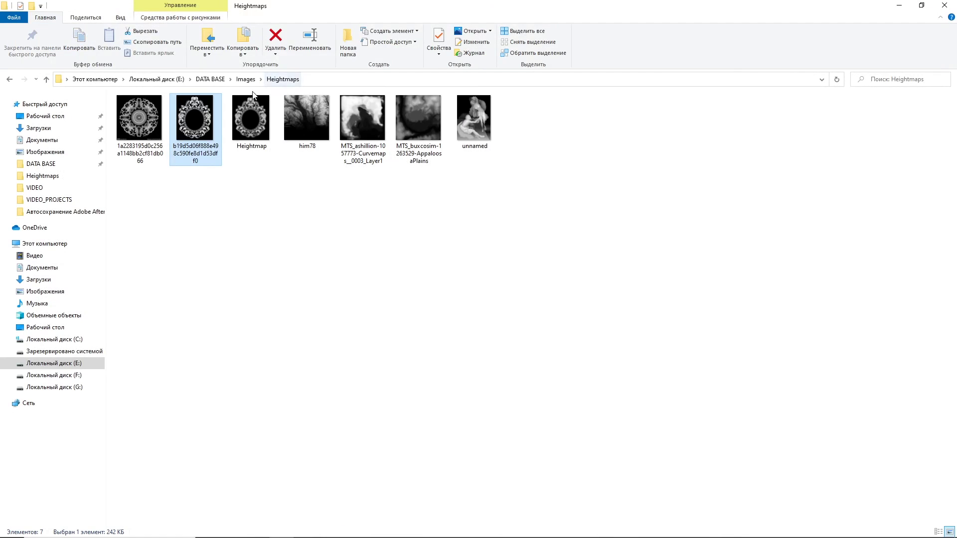
pyautogui.doubleClick(252, 132)
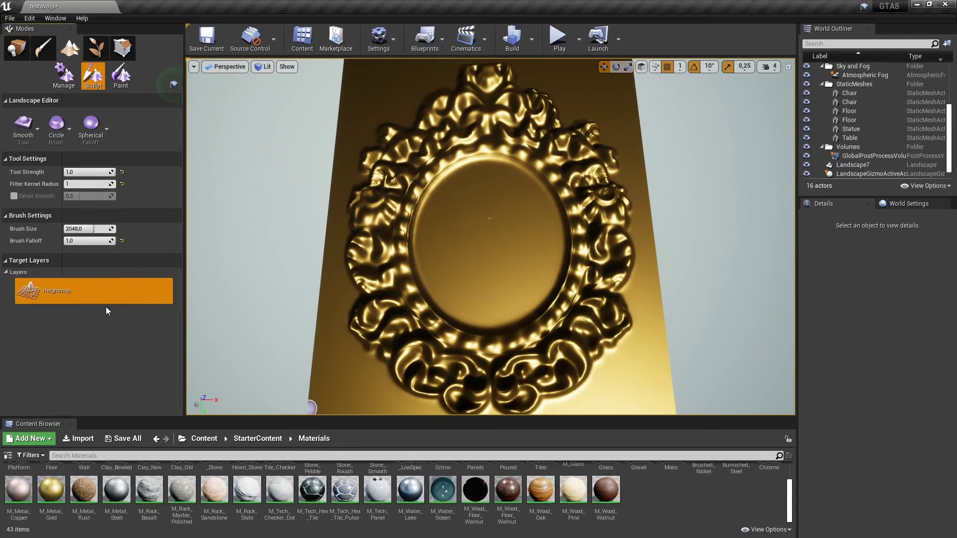
# - Import the rosette PNG into the Heightmap layer, set brush size to 8192, and expand the viewport fullscreen
pyautogui.rightClick(104, 298)
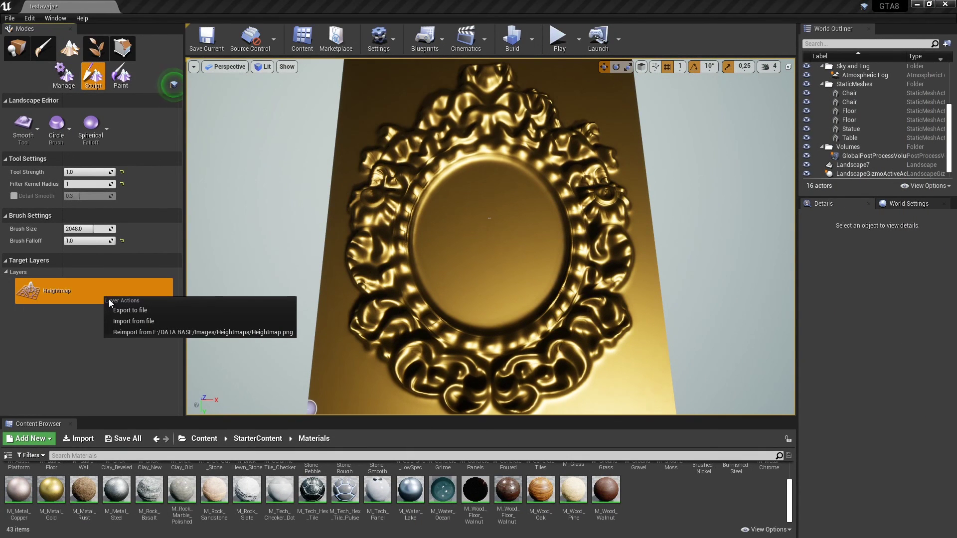
pyautogui.click(134, 323)
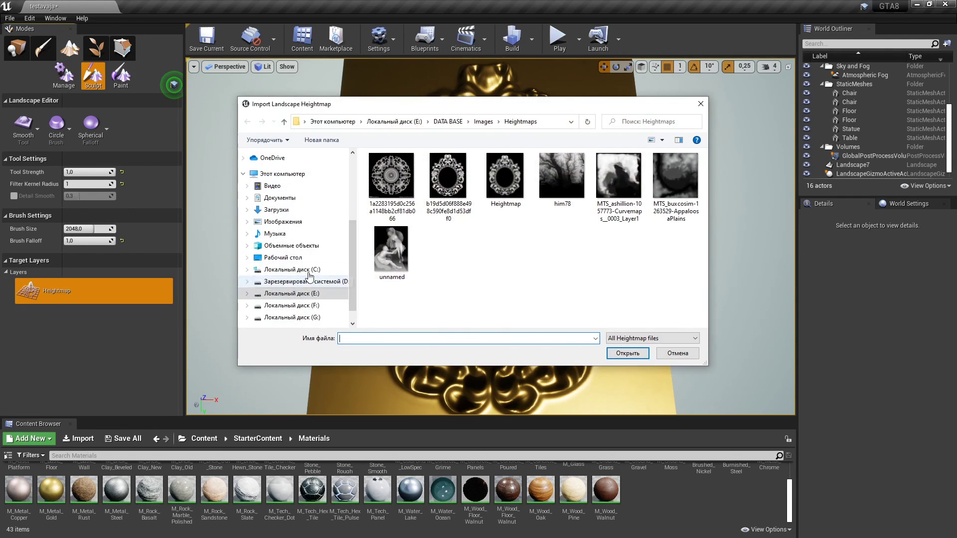
pyautogui.doubleClick(378, 185)
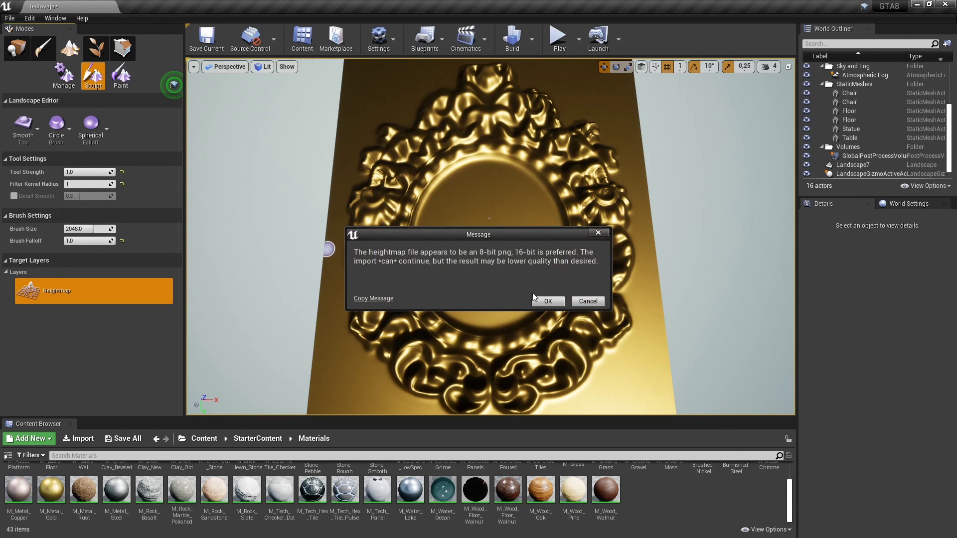
pyautogui.click(542, 302)
pyautogui.click(543, 304)
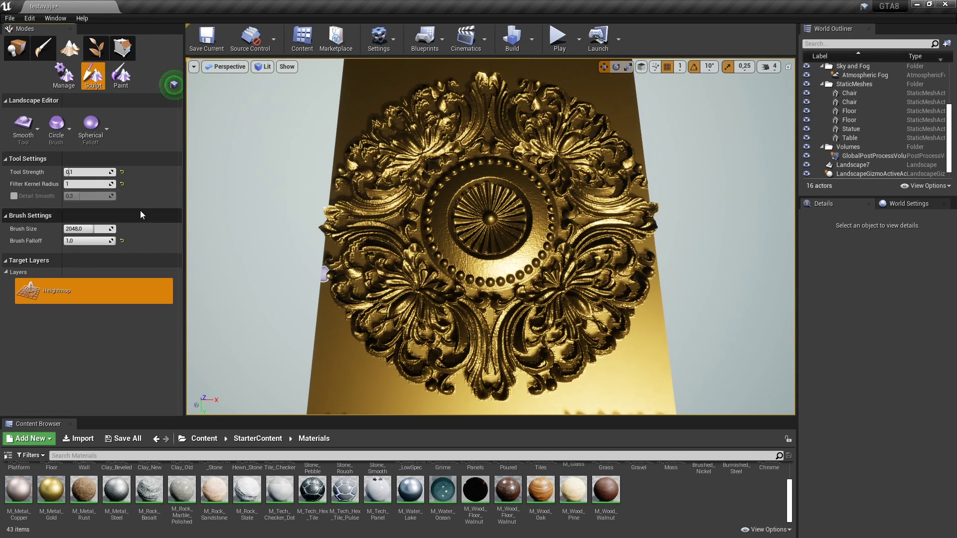
pyautogui.moveTo(92, 228); pyautogui.dragTo(372, 265)
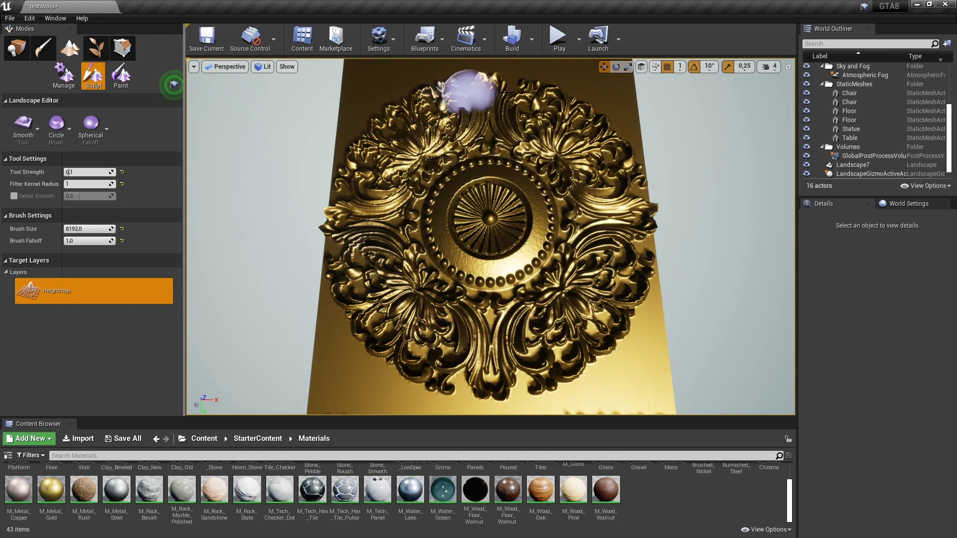
pyautogui.press('F11')
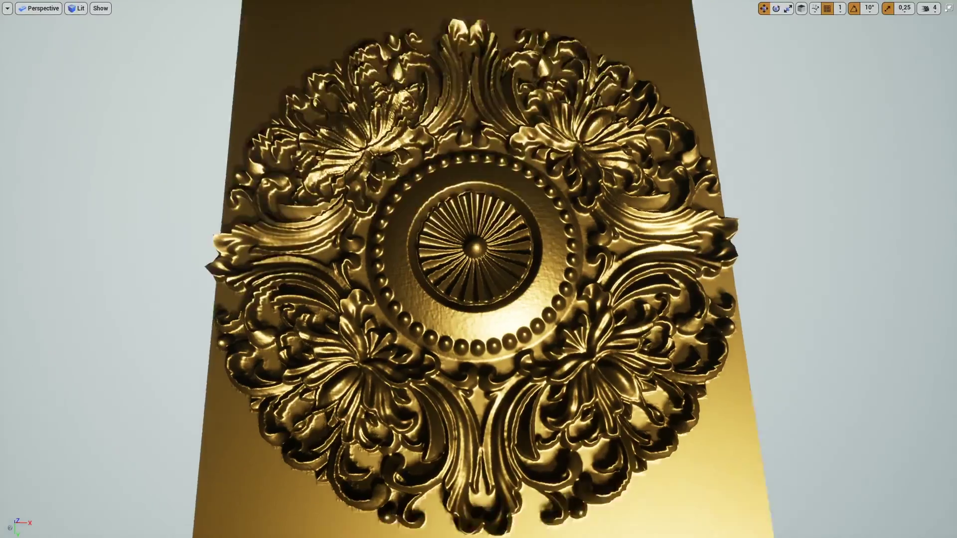